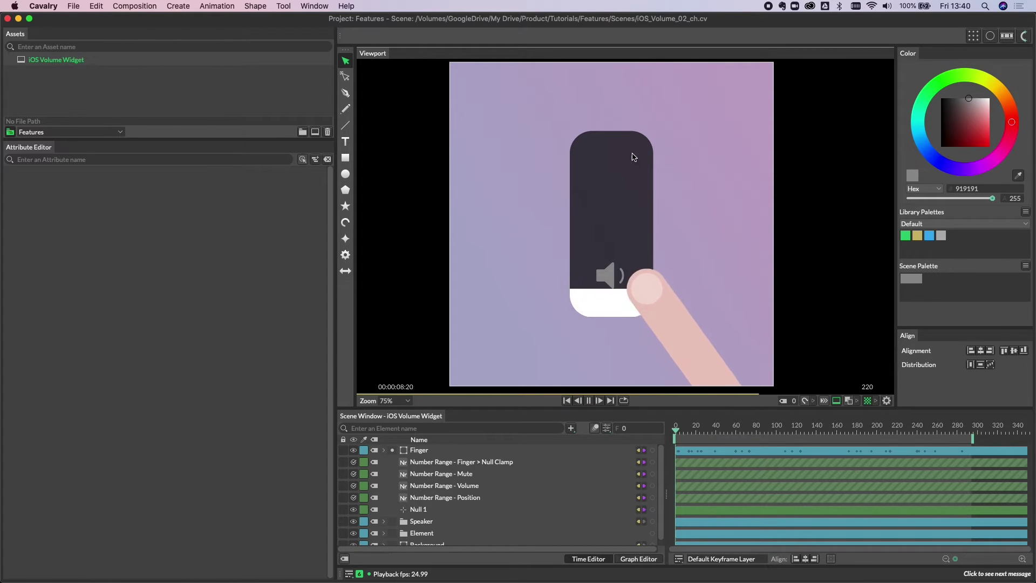
Step: Stop the finished demo at frame 7 and scrub it to preview the volume widget
click(684, 430)
drag(683, 430, 767, 440)
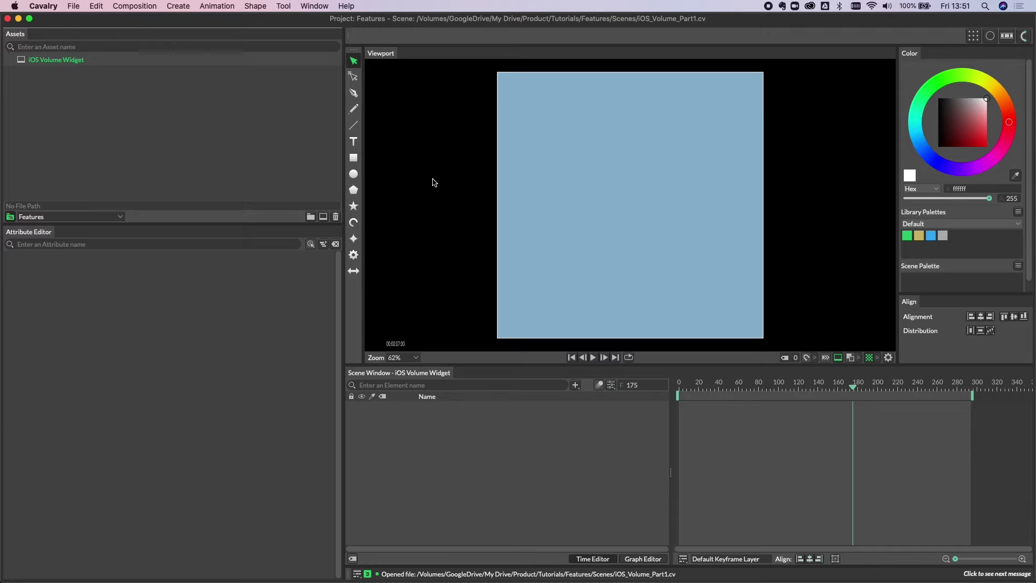
Step: Add a rectangle sized 206 × 460 to the composition
click(353, 158)
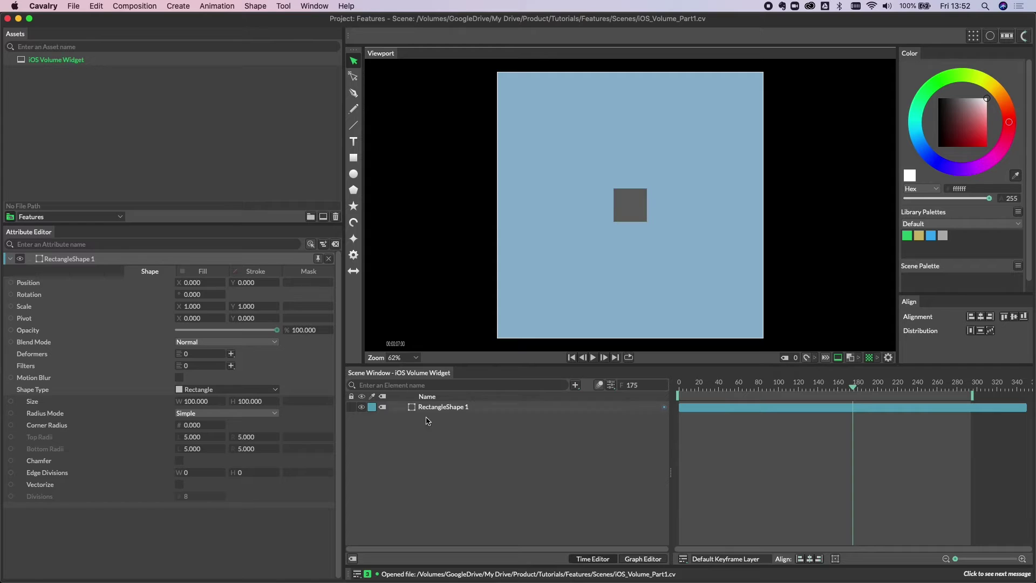
click(208, 401)
text(206)
key(Tab)
text(46)
key(Return)
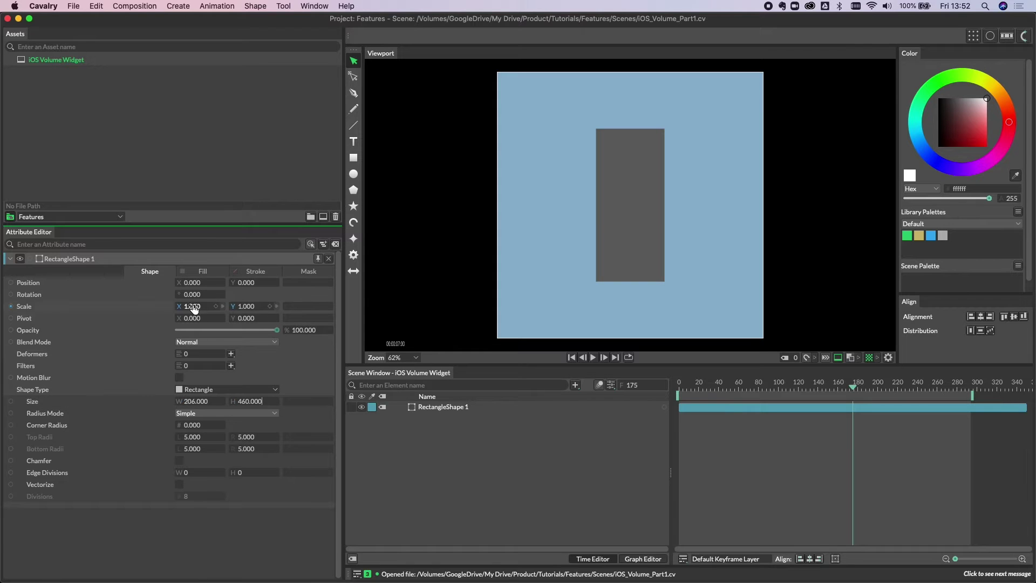
Step: Fill the rectangle white (ffffff) and rename the layer Level
click(204, 272)
click(192, 293)
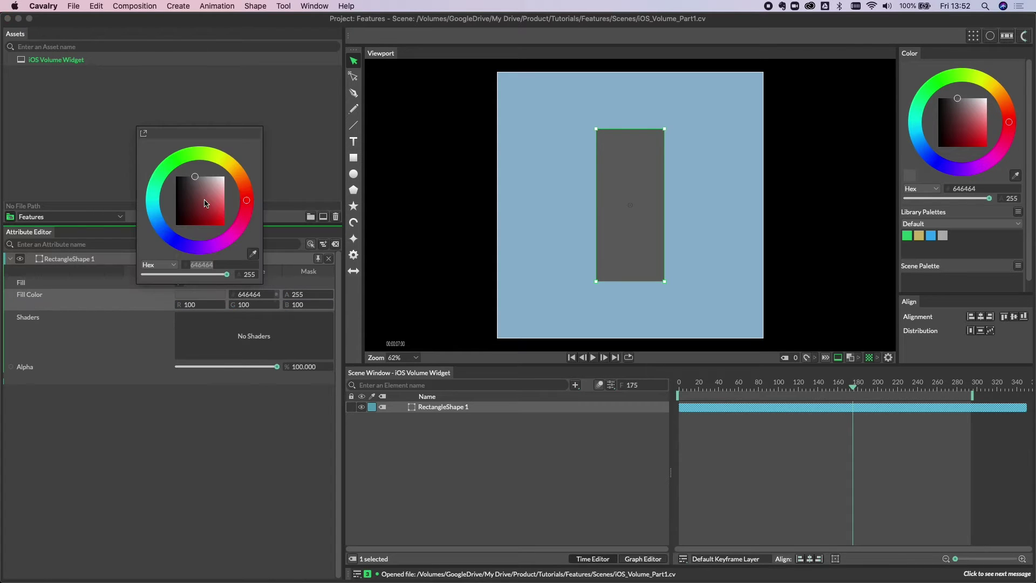
click(423, 437)
click(432, 409)
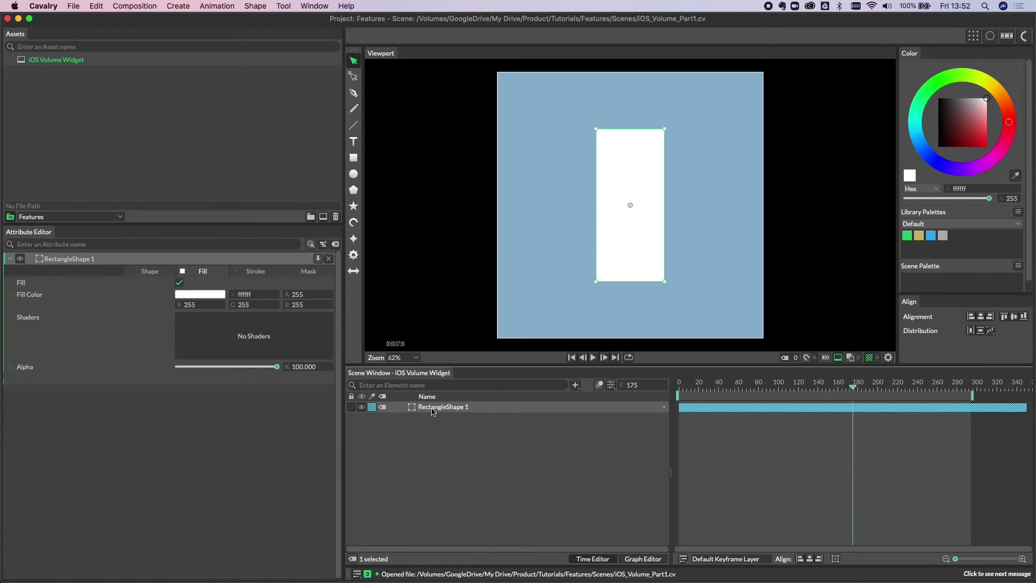
double_click(433, 409)
text(Level)
click(431, 422)
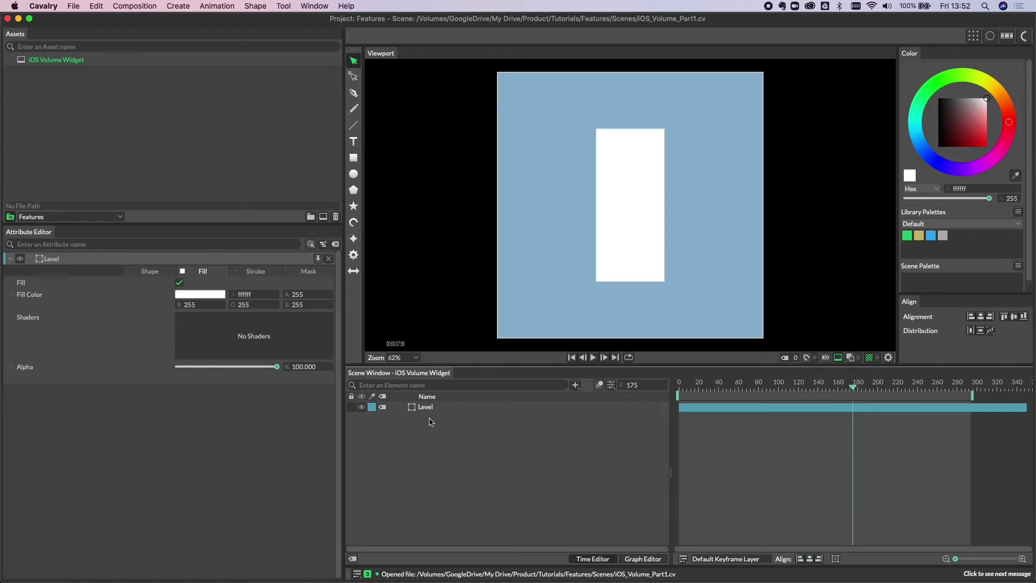
Step: Add an Align deformer to Level with Align Y set to 1
click(150, 271)
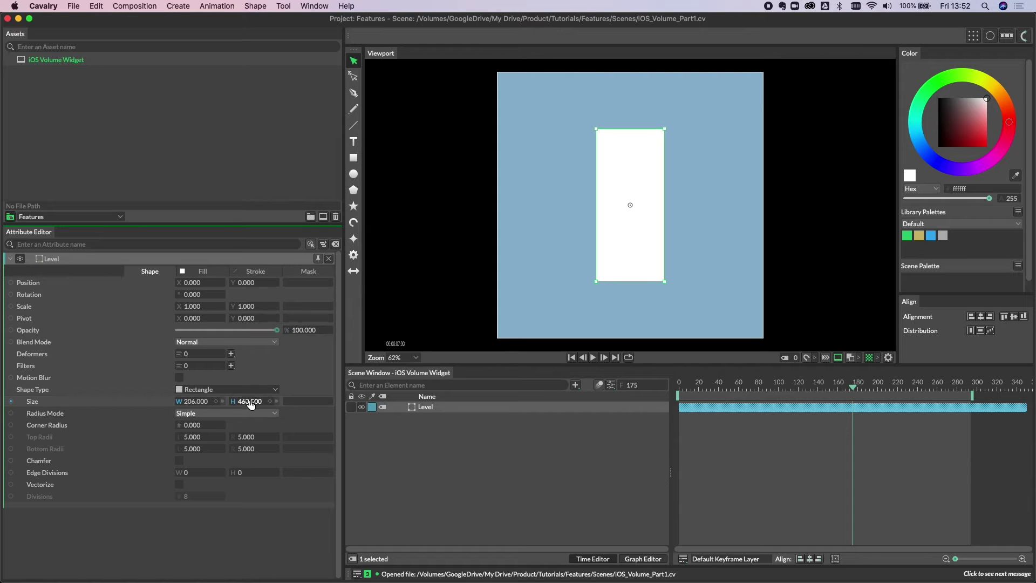
drag(251, 405, 214, 409)
key(super+z)
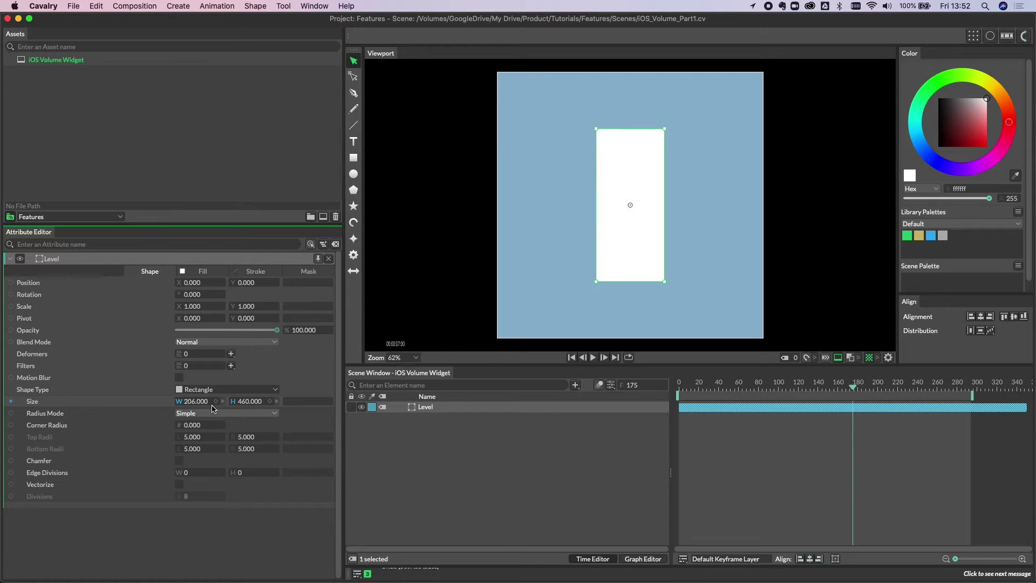
click(231, 356)
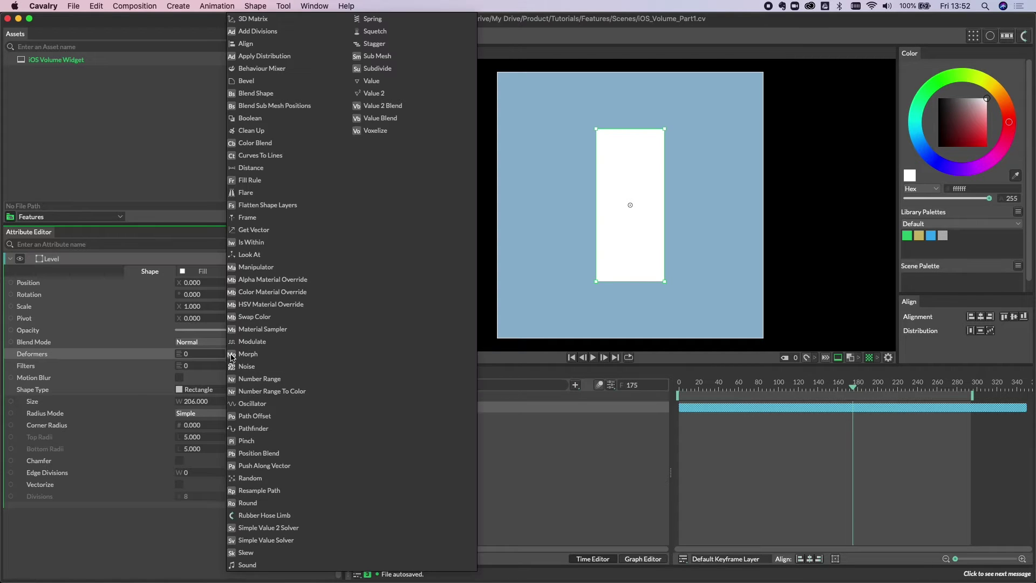
click(244, 45)
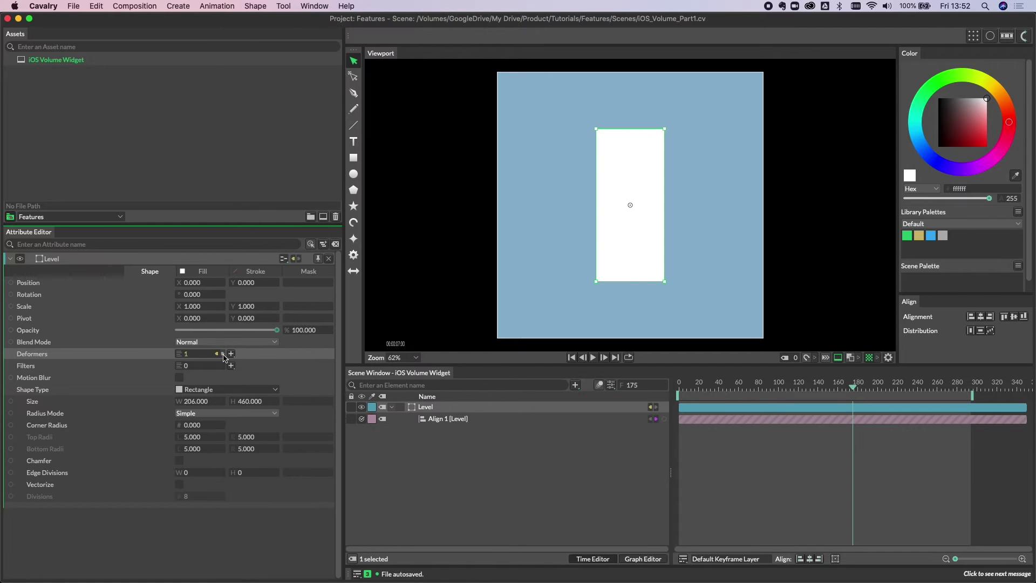
click(217, 355)
click(264, 358)
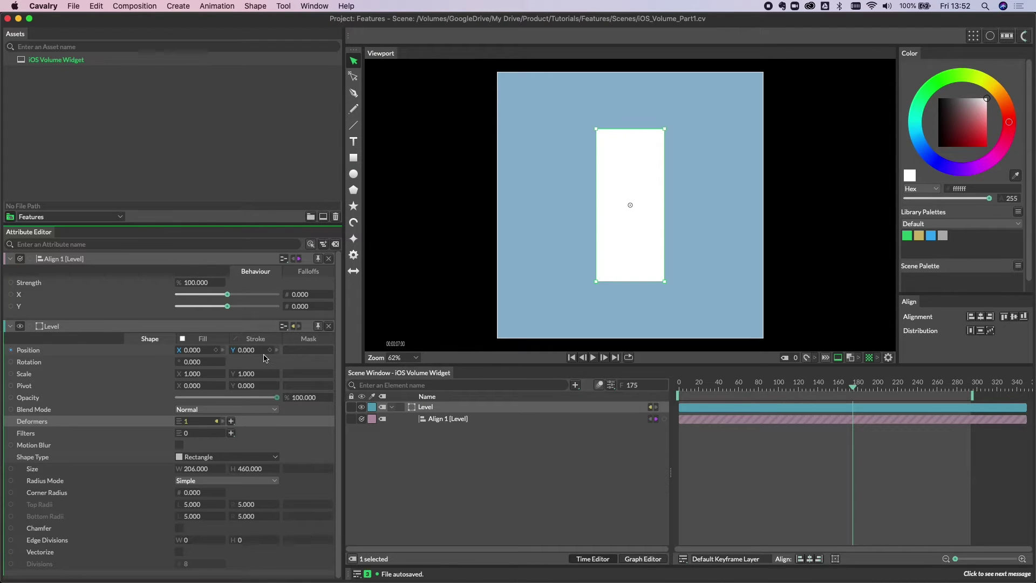
drag(226, 308, 302, 307)
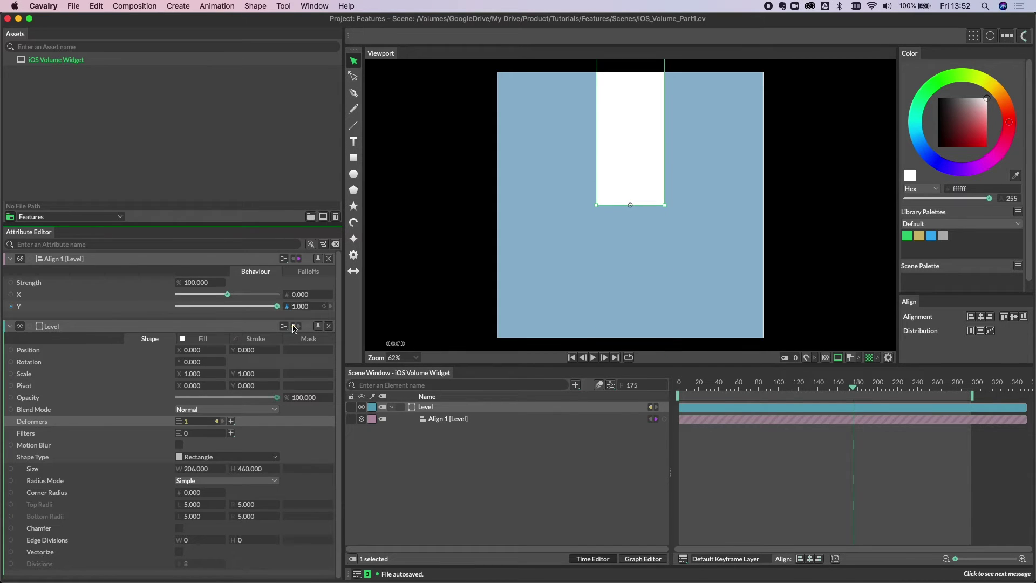
Step: Set Level's Position Y to -230 and check the bar now shrinks from the top
drag(258, 474, 216, 473)
click(251, 351)
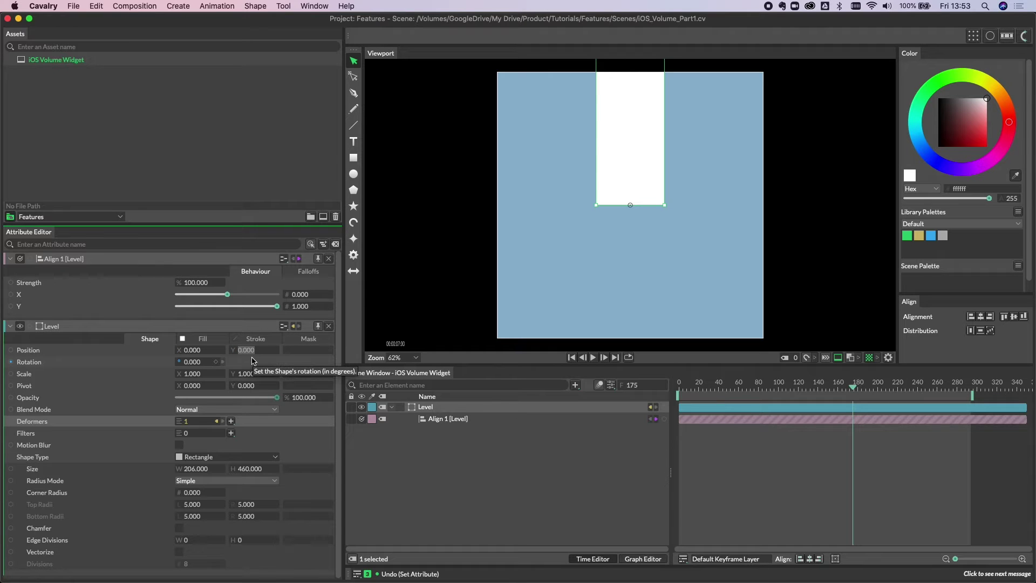
text(-230)
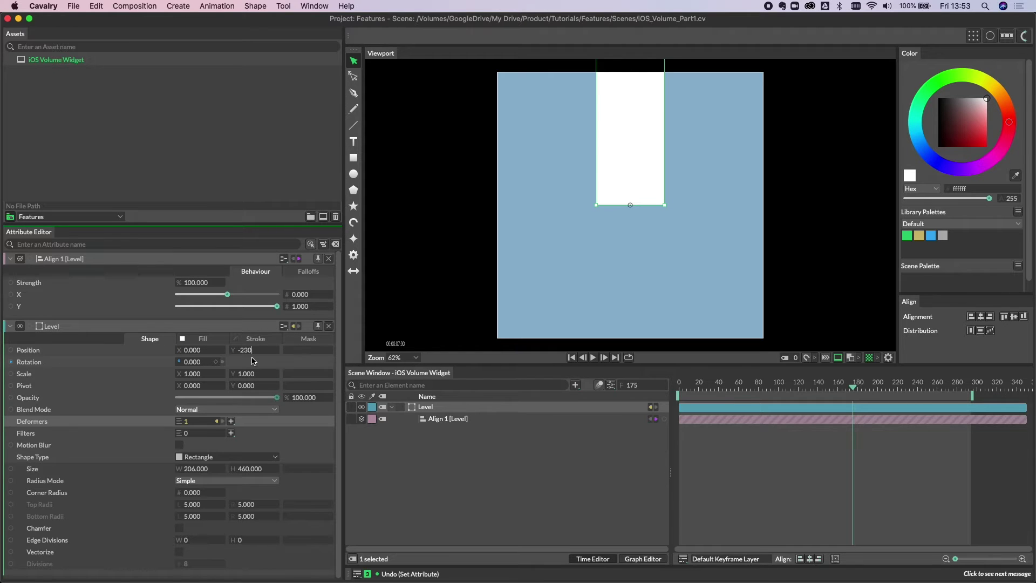
key(Return)
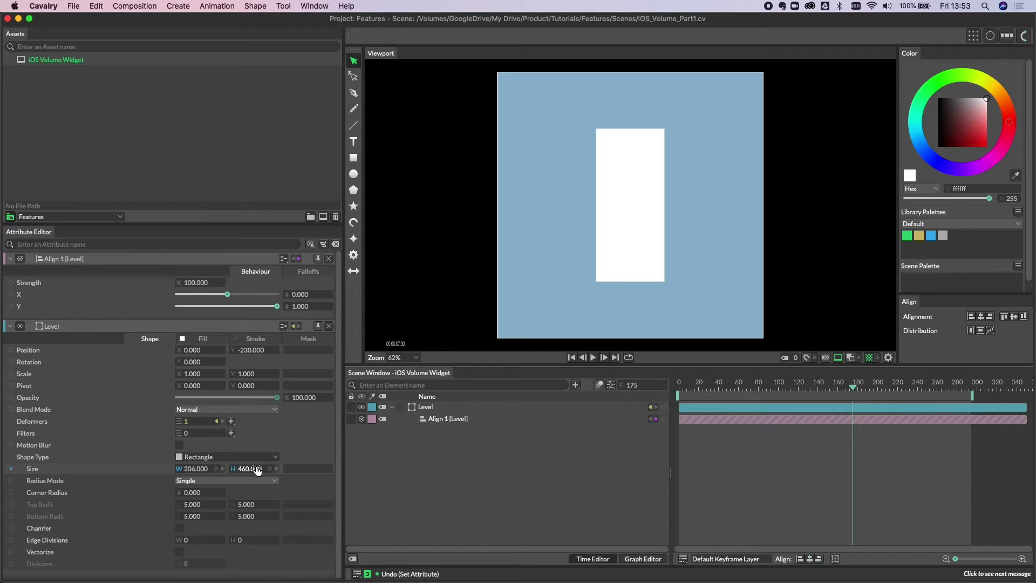
drag(254, 468, 210, 482)
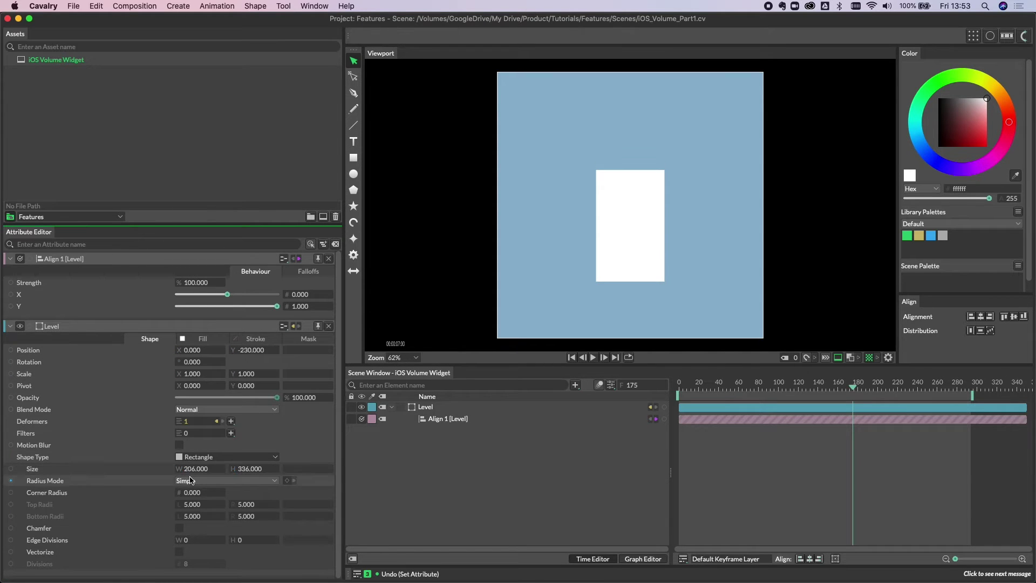
key(super+z)
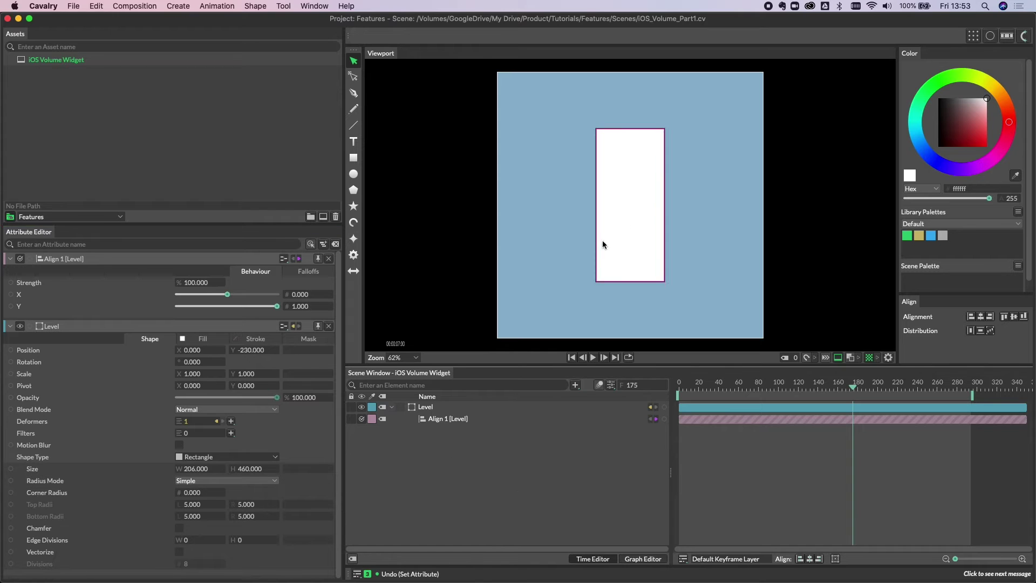
Step: Add a second 206 × 460 rectangle and place it below Level in the Scene Window
click(353, 158)
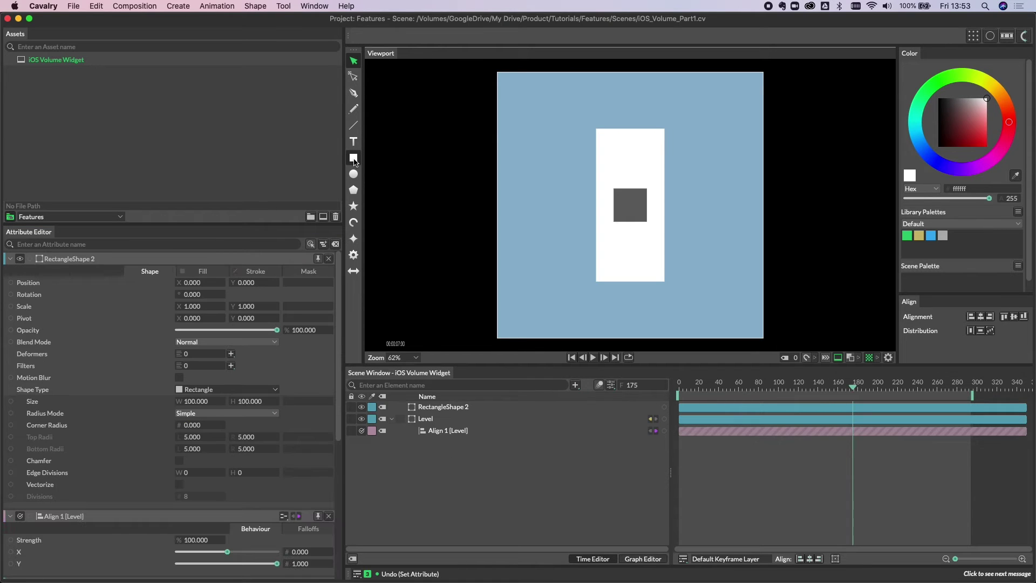
double_click(198, 401)
text(206)
key(Tab)
text(46)
key(Return)
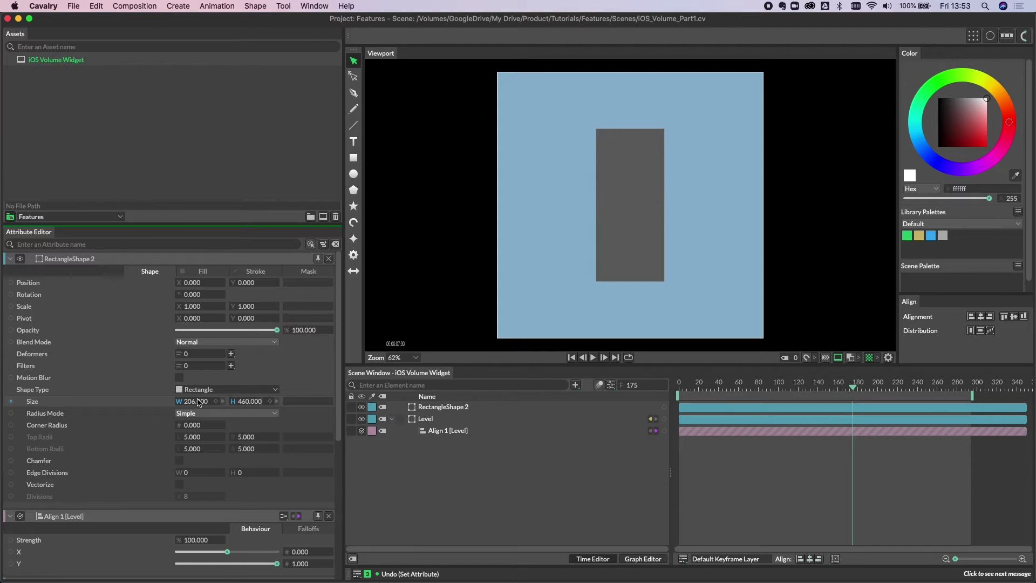
drag(443, 407, 437, 466)
Step: Set the new rectangle's fill colour to dark grey 1c1c1c
click(437, 435)
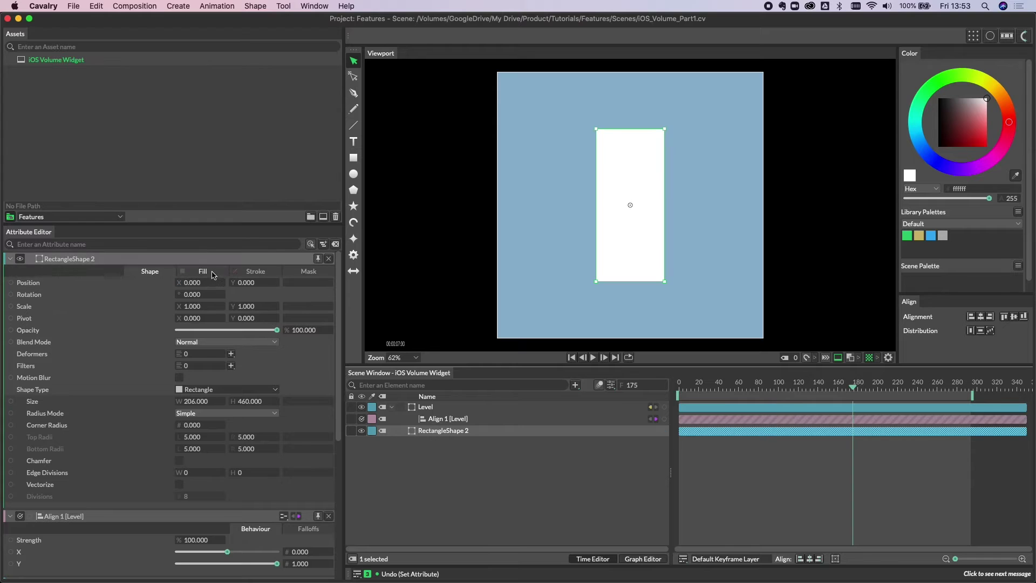
click(203, 271)
click(199, 294)
drag(198, 184, 181, 174)
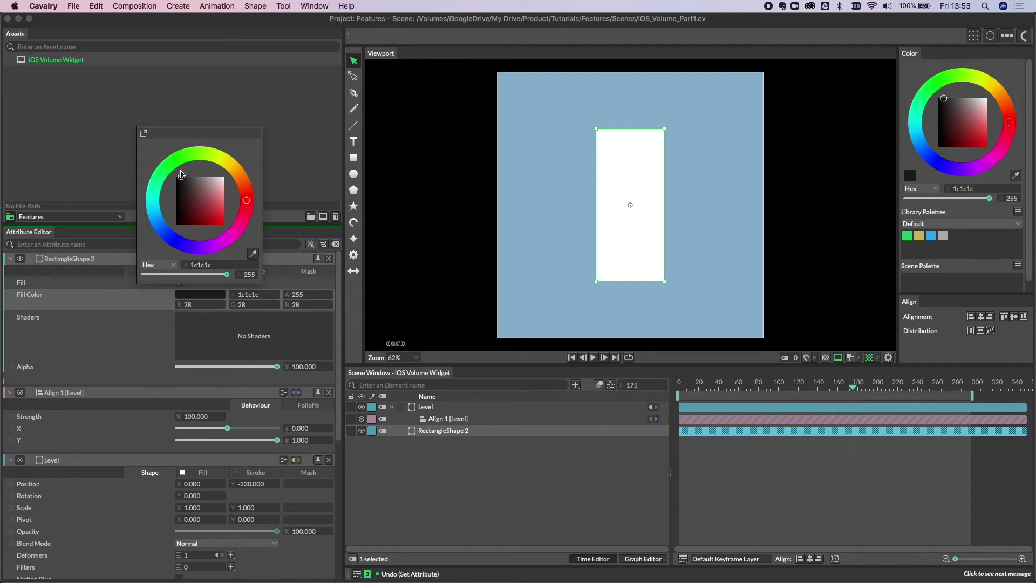
click(439, 438)
Step: Rename the new rectangle Lozenge and hide the Level bar
click(443, 435)
double_click(443, 435)
text(L)
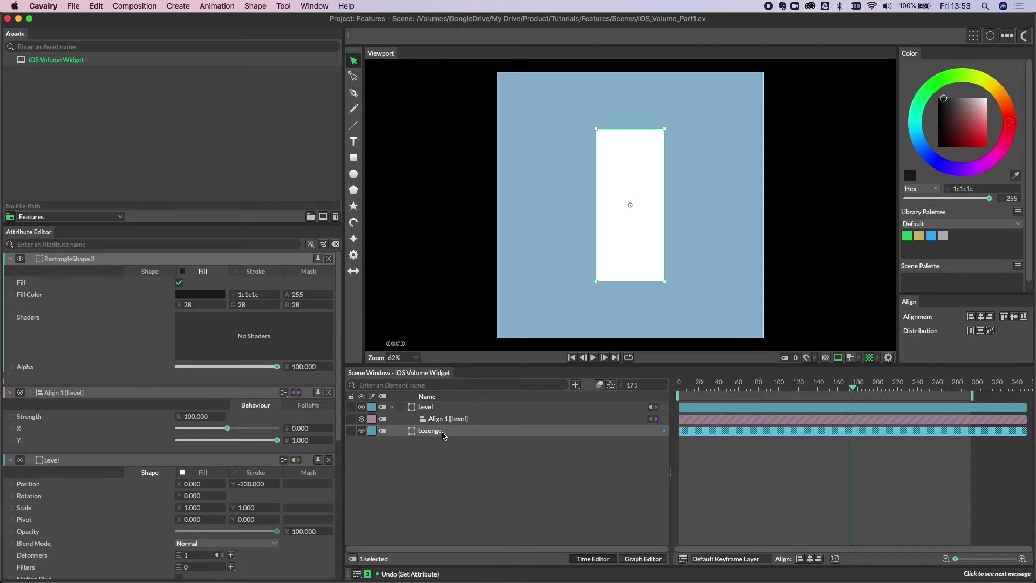
text(ozenge)
key(Return)
click(439, 452)
click(362, 407)
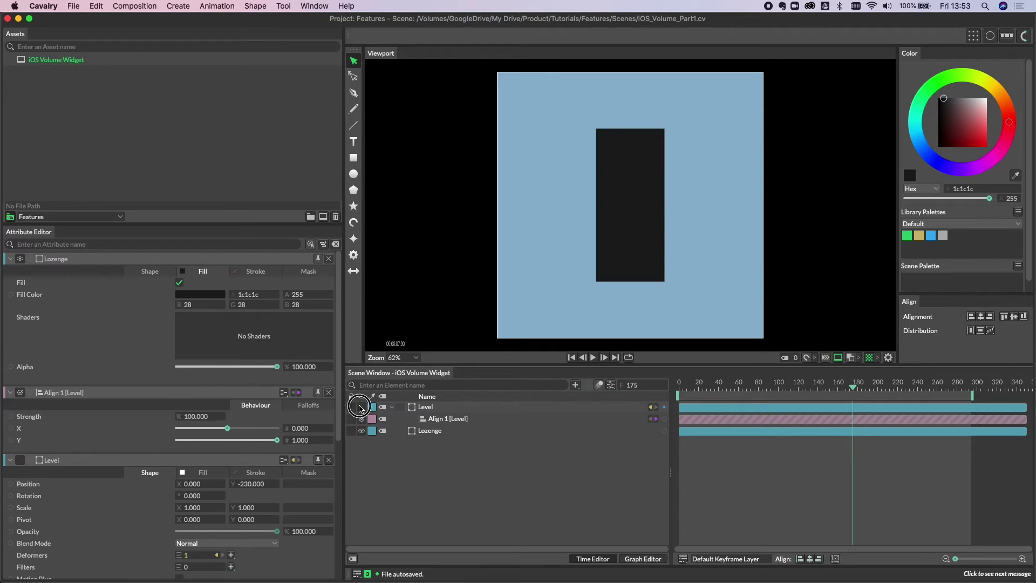
Step: Give the Lozenge a corner radius of 55
click(430, 431)
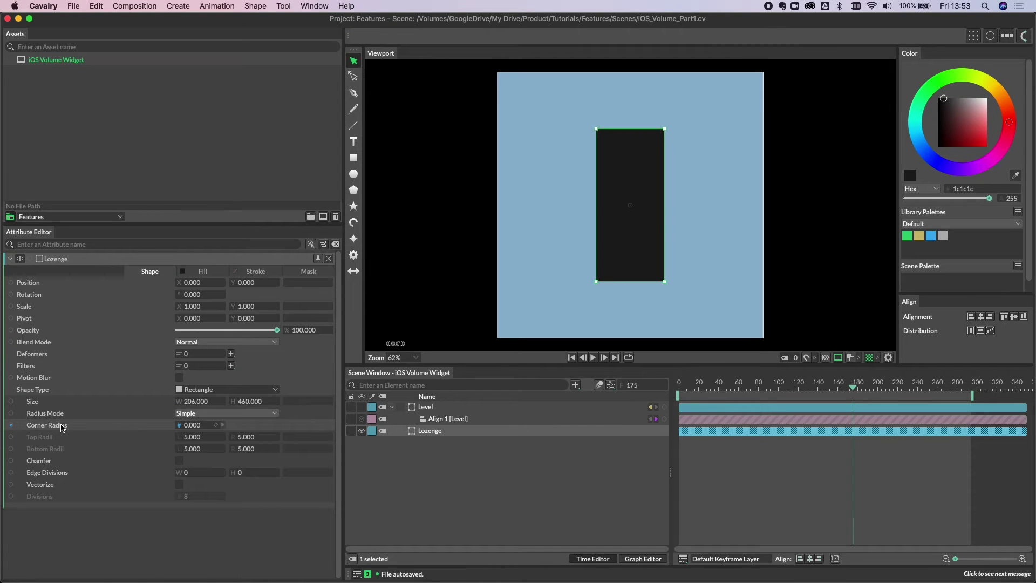
drag(190, 425, 231, 432)
click(201, 425)
text(55)
key(Return)
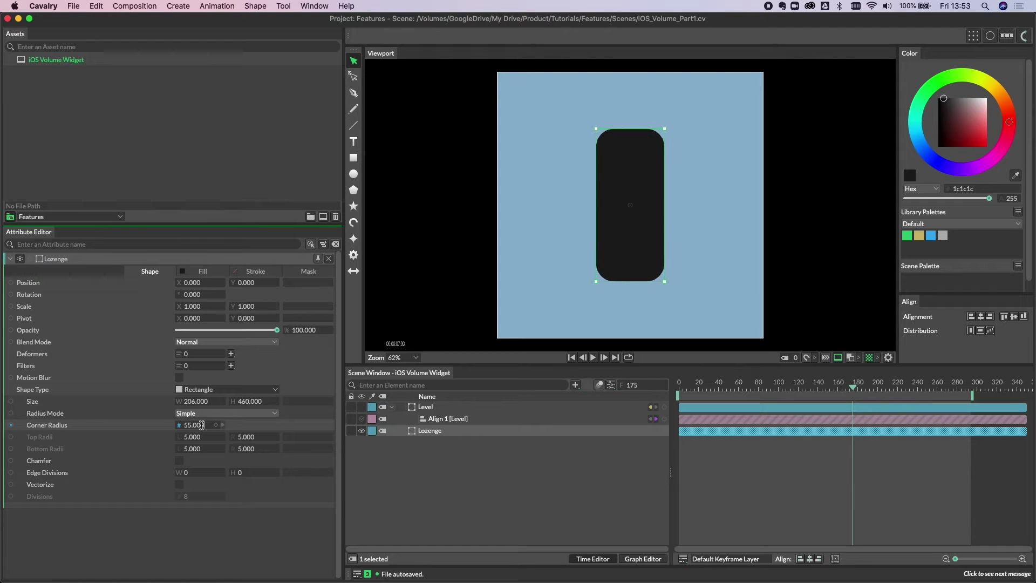
click(446, 454)
Step: Show the Level bar again and shorten its height to 271
click(361, 407)
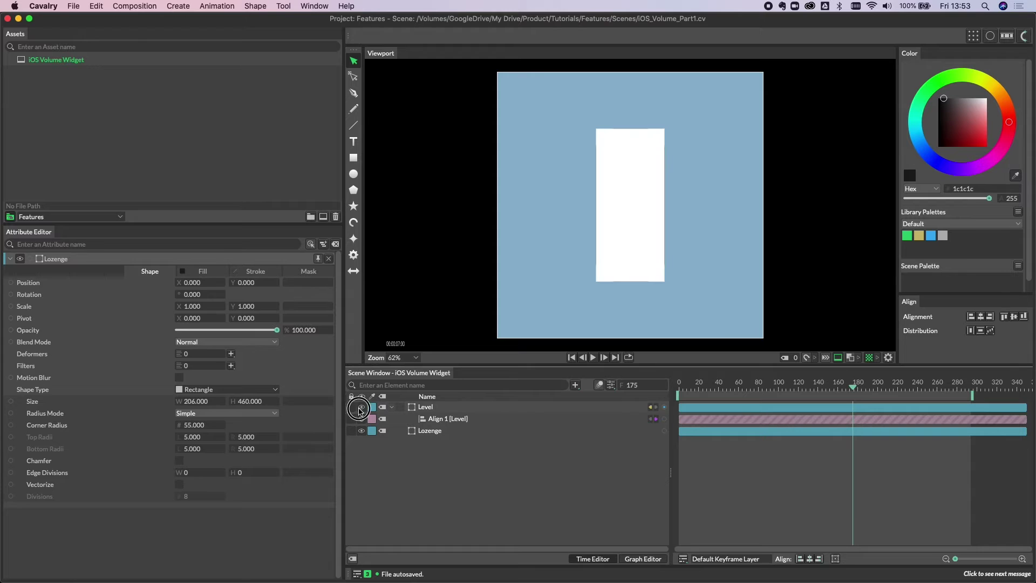
click(423, 408)
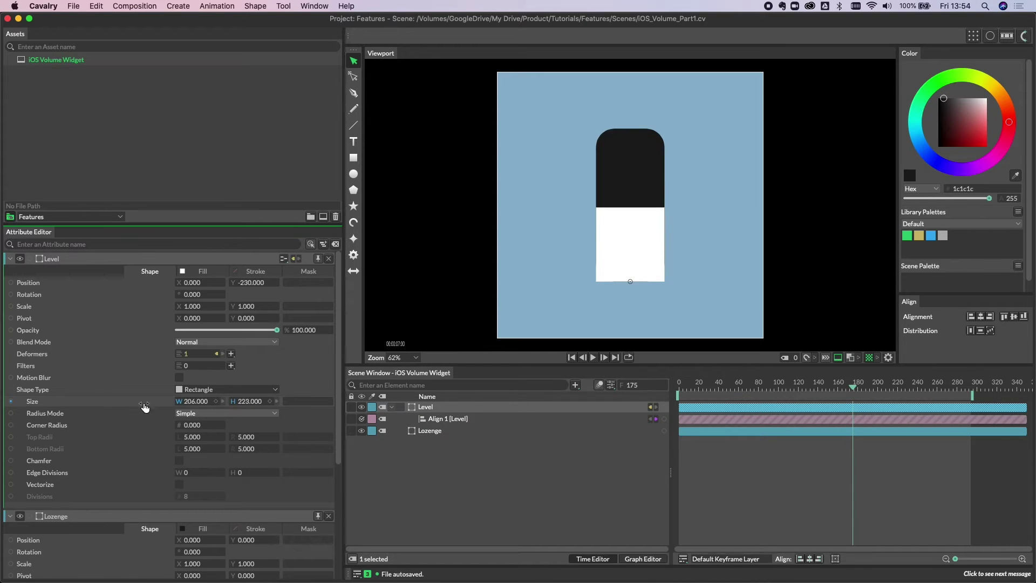
drag(178, 405, 156, 405)
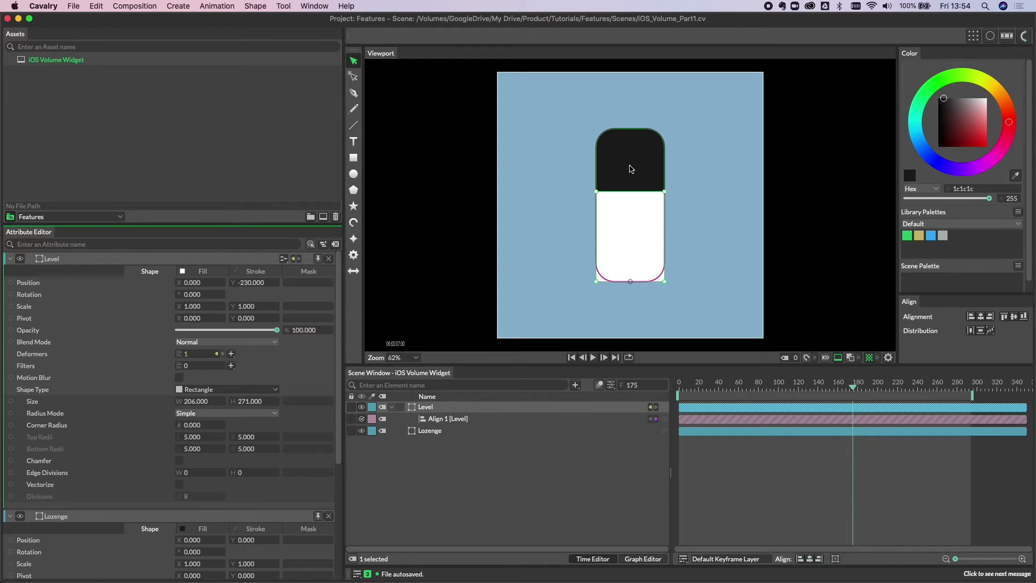
Step: Connect the Lozenge to Level as a new mask (index 0)
click(475, 456)
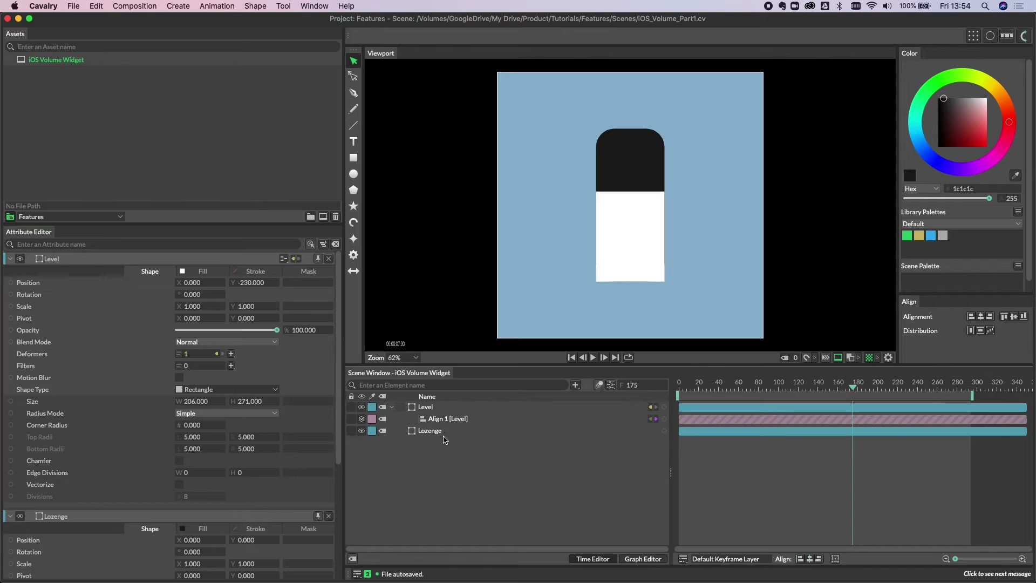
click(441, 434)
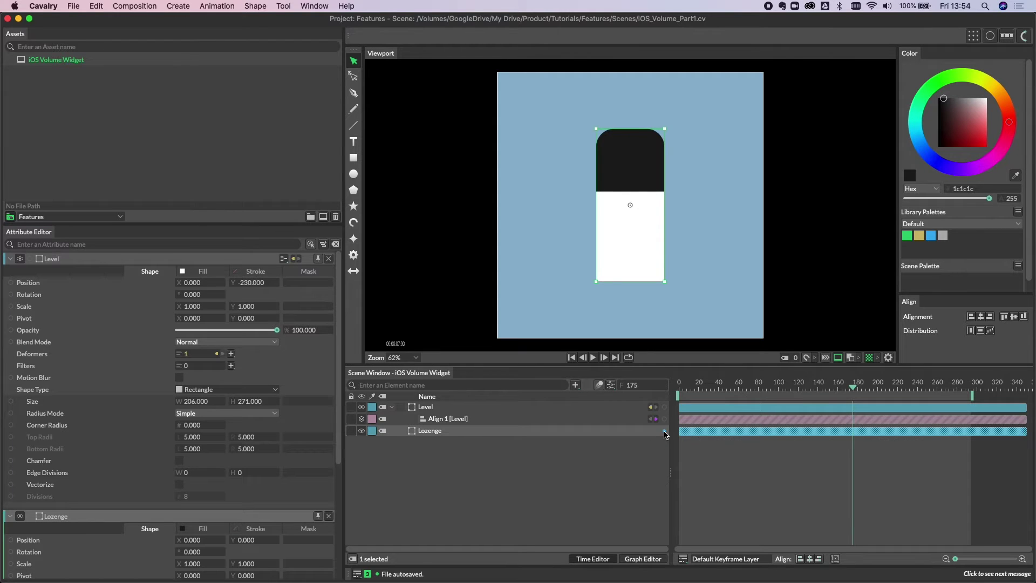
drag(665, 431, 537, 408)
mouse_move(564, 411)
click(722, 413)
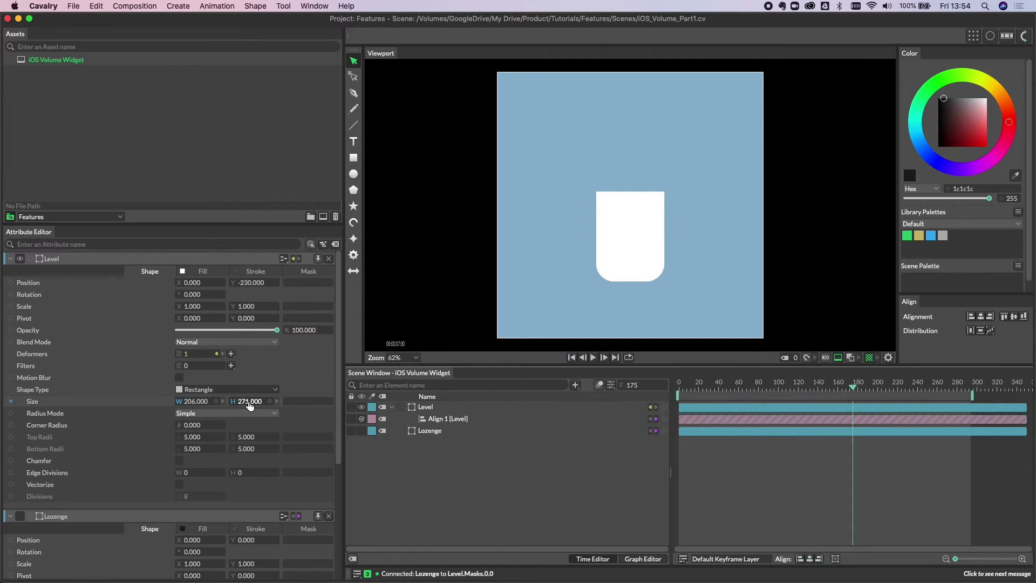
Step: Make the Lozenge visible again and reduce the Level bar's height to 242
drag(251, 402, 259, 425)
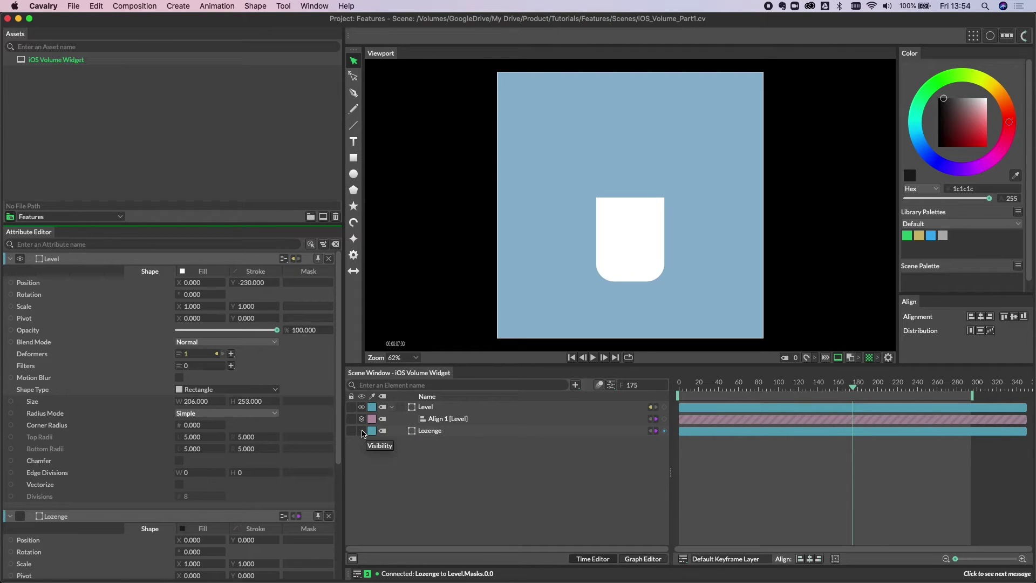
click(361, 430)
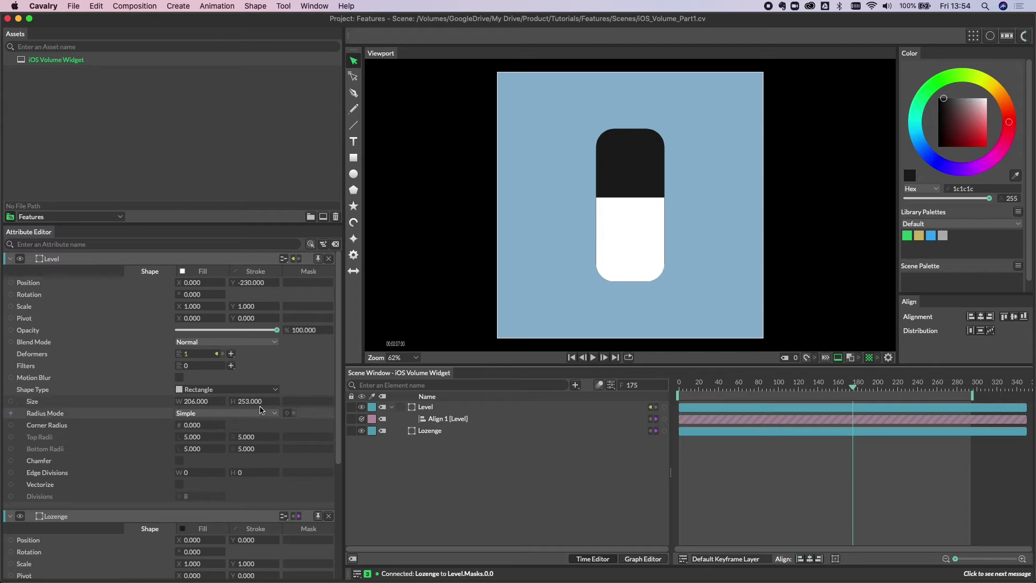
drag(250, 401, 255, 426)
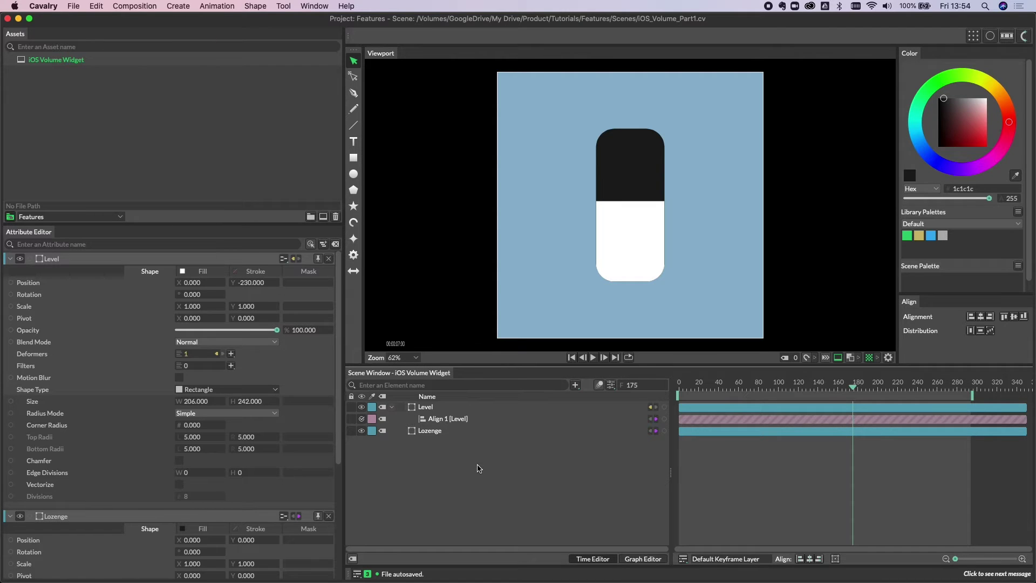
Step: Add a Null 1 to the scene, testing Position Y 35 then undoing back to 0
click(575, 385)
text(null)
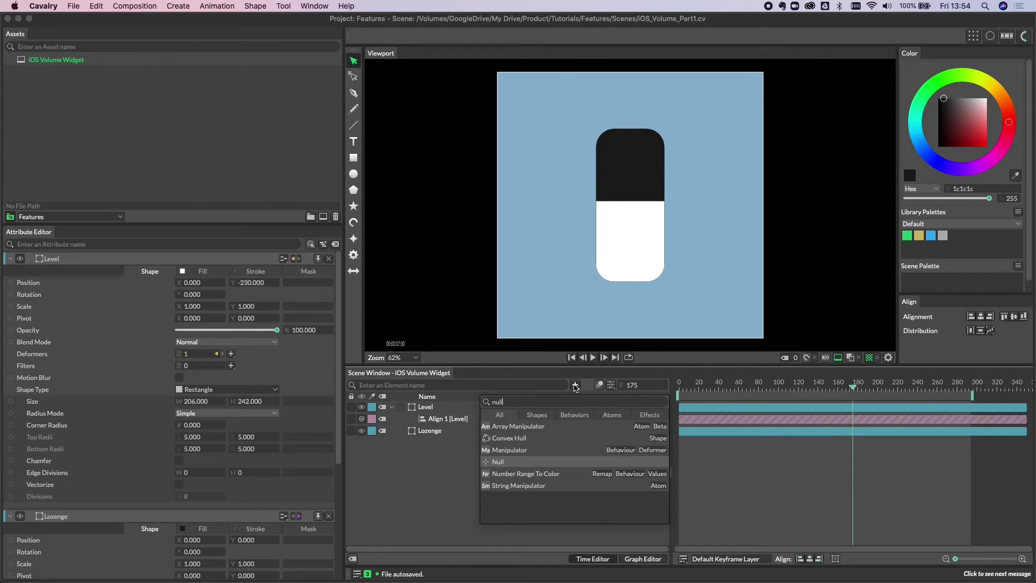
click(423, 466)
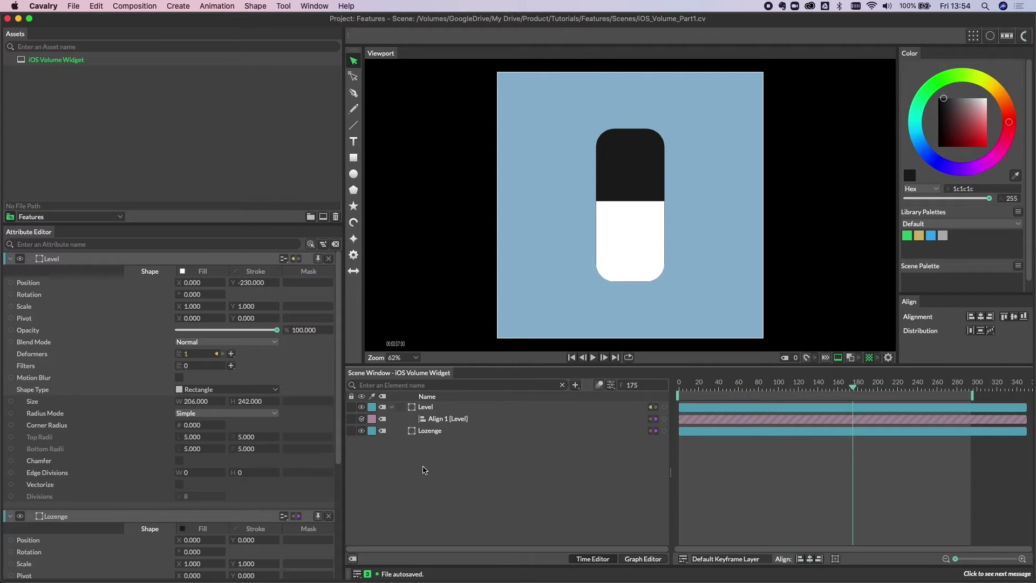
key(super+shift+n)
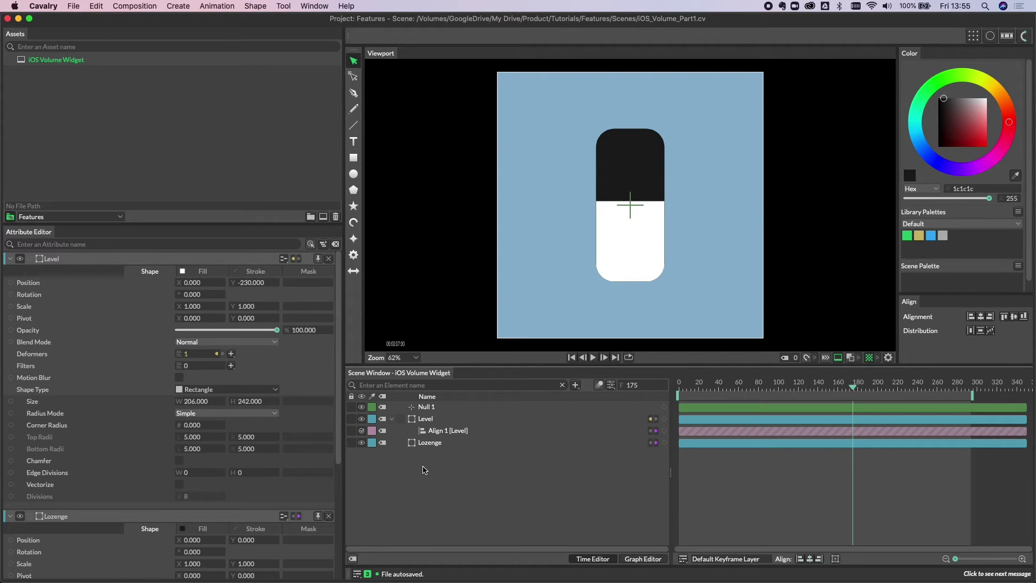
click(430, 409)
click(431, 410)
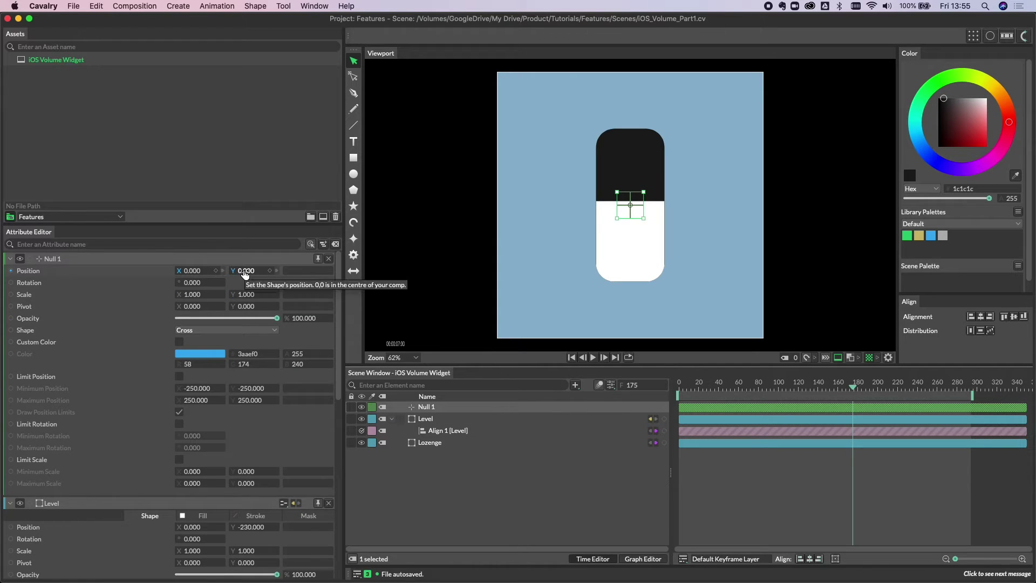
drag(244, 272, 263, 271)
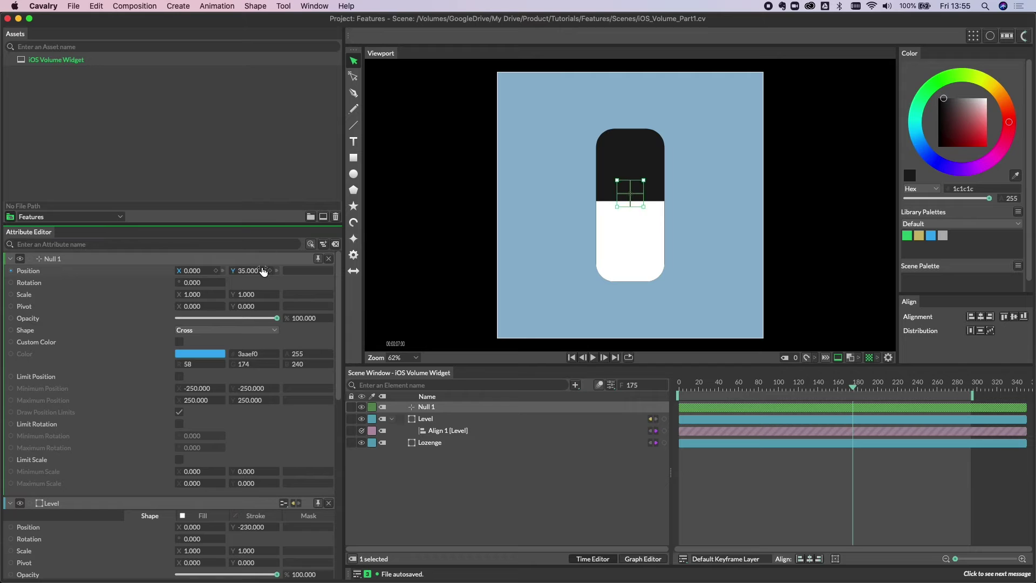
key(super+z)
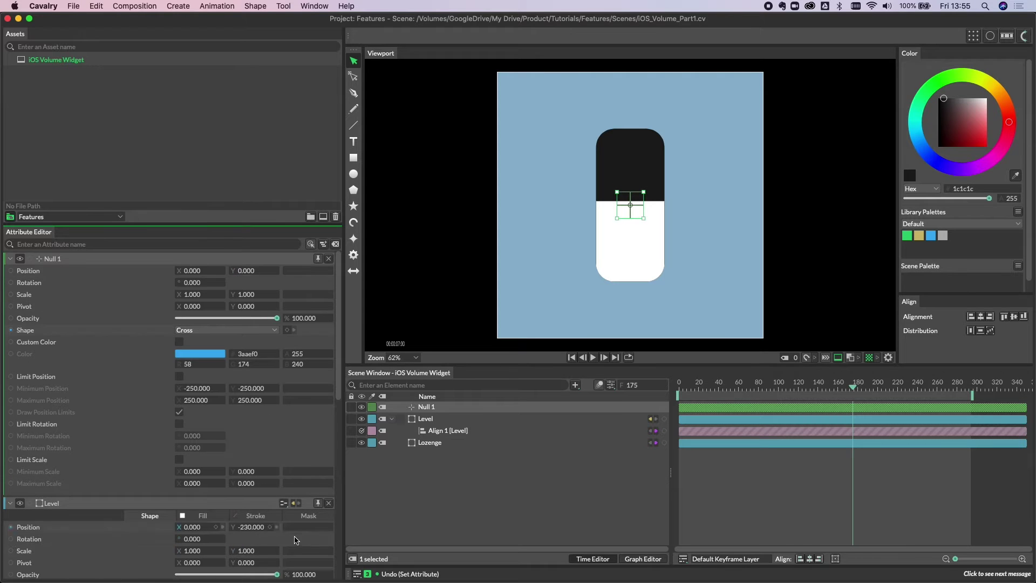
drag(342, 387, 340, 437)
Step: Enter 230 as the Level bar's height, making it 206 × 230
drag(249, 515, 248, 520)
click(249, 516)
text(230.000)
key(Return)
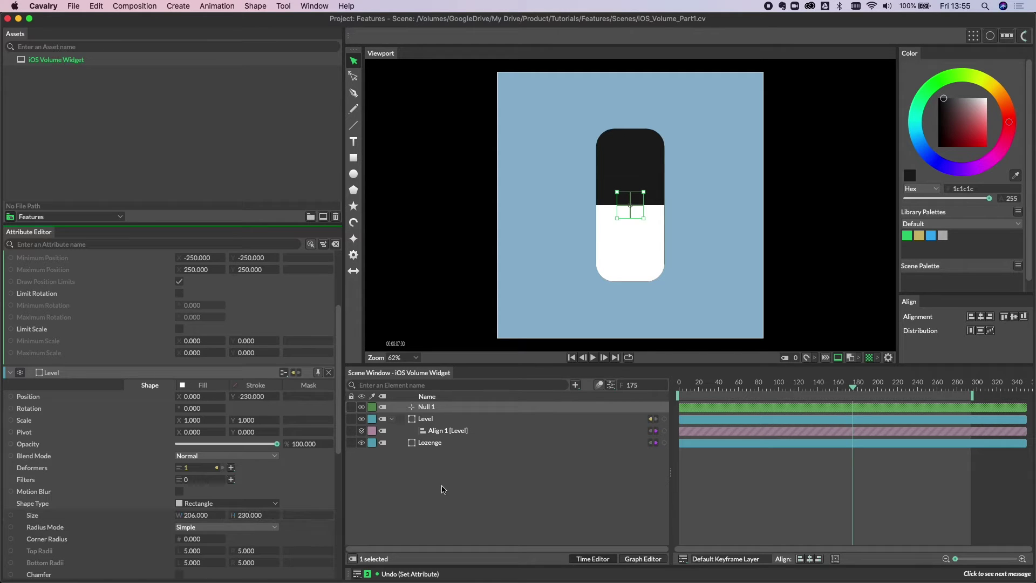
click(432, 478)
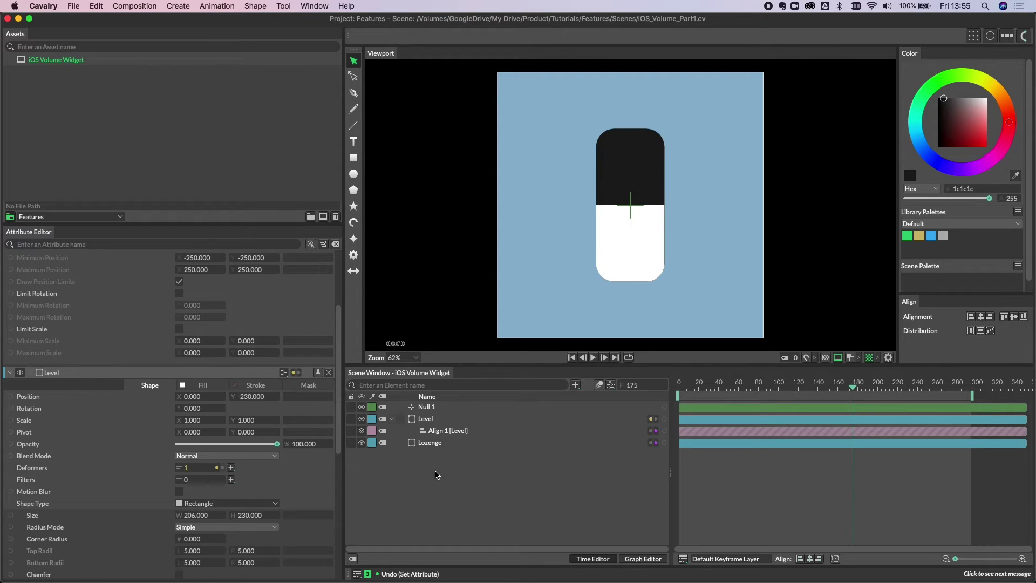
Step: Quick-add a Math node and show Math 1 and Null 1 attributes together
key(Tab)
text(math)
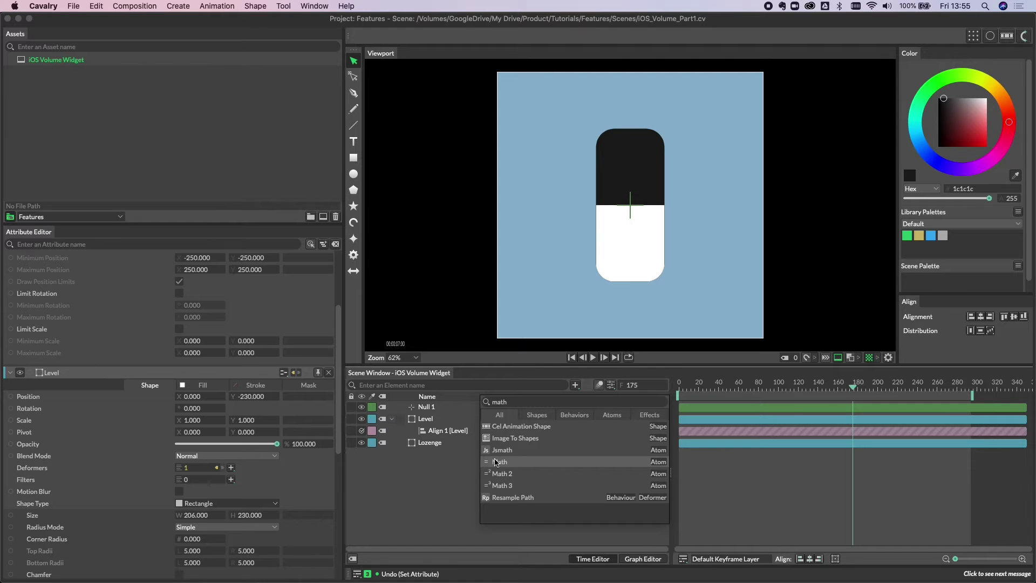
click(497, 462)
click(447, 479)
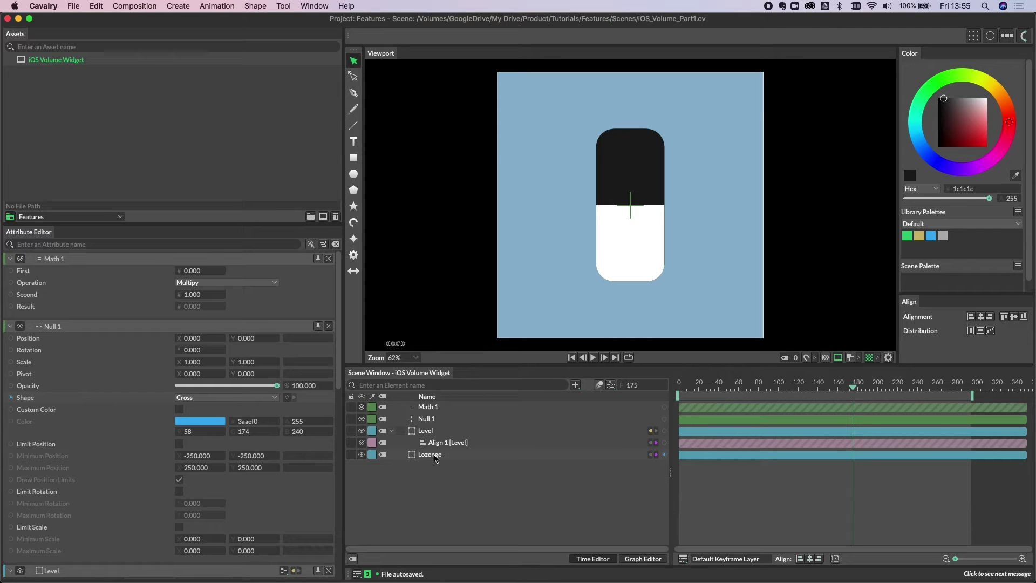
click(435, 456)
click(431, 408)
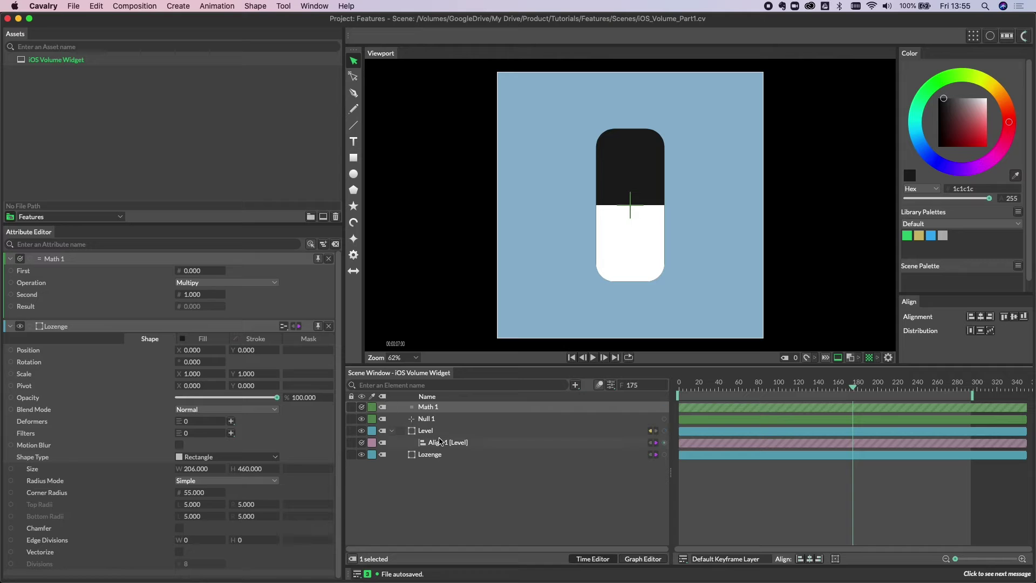
click(432, 420)
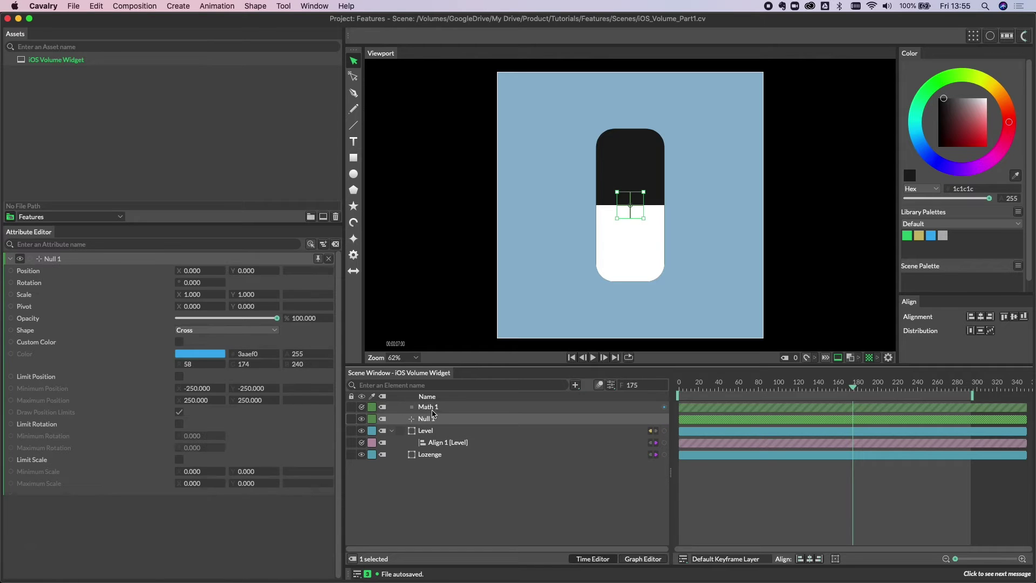
click(433, 409)
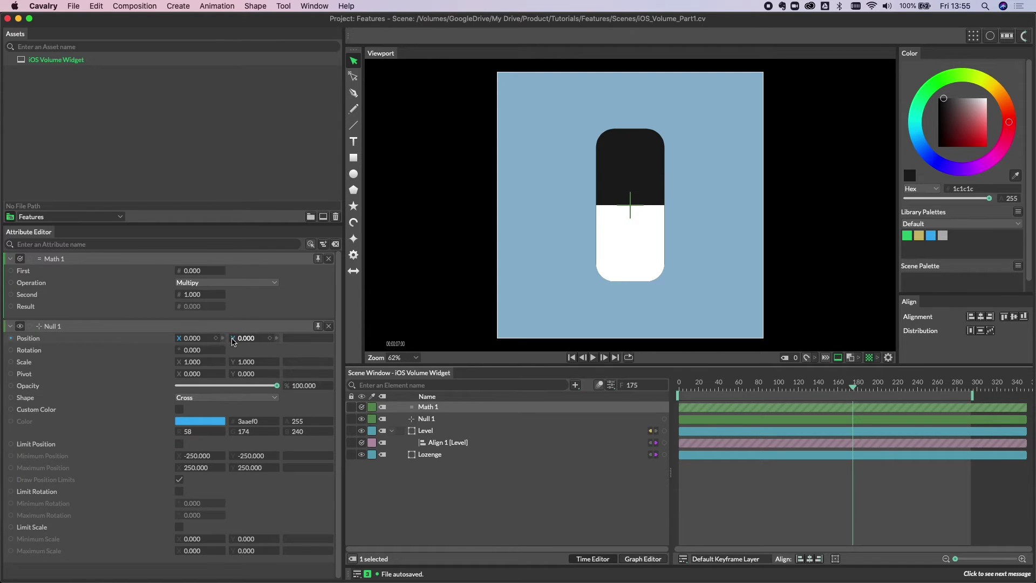
Step: Feed Null 1's Position Y into Math 1's First, with operation Add and Second 230
drag(233, 341, 194, 271)
click(199, 283)
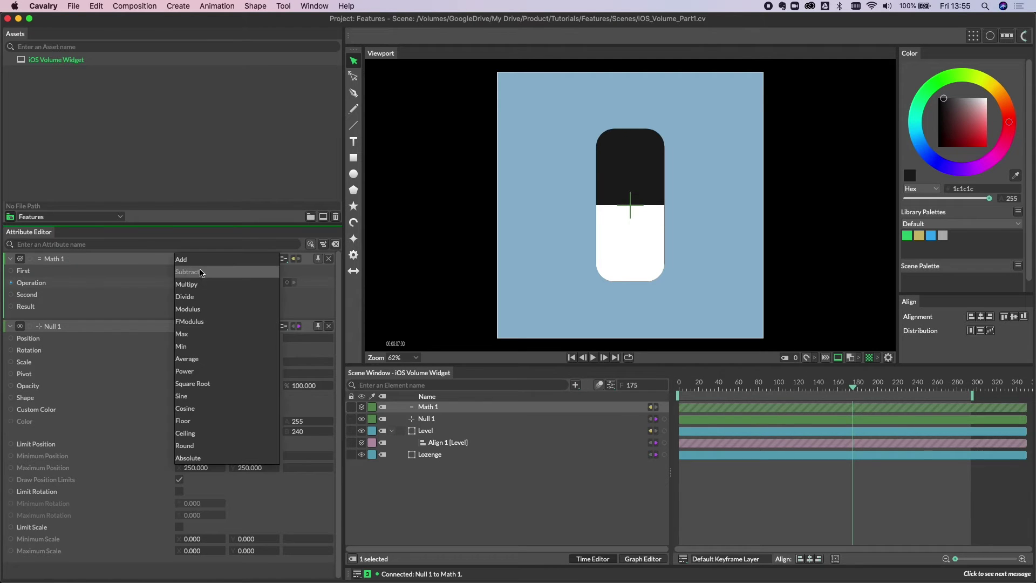
click(196, 260)
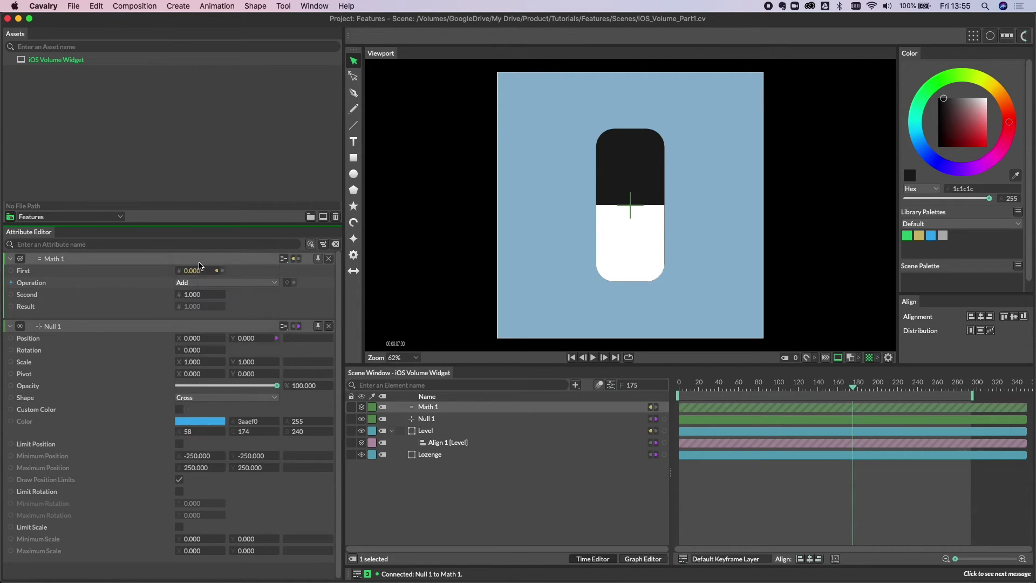
double_click(197, 295)
text(230)
key(Return)
Step: Connect Math 1's Result to Level's Size H, then drag Null 1 to test the level
click(29, 262)
drag(31, 264, 435, 433)
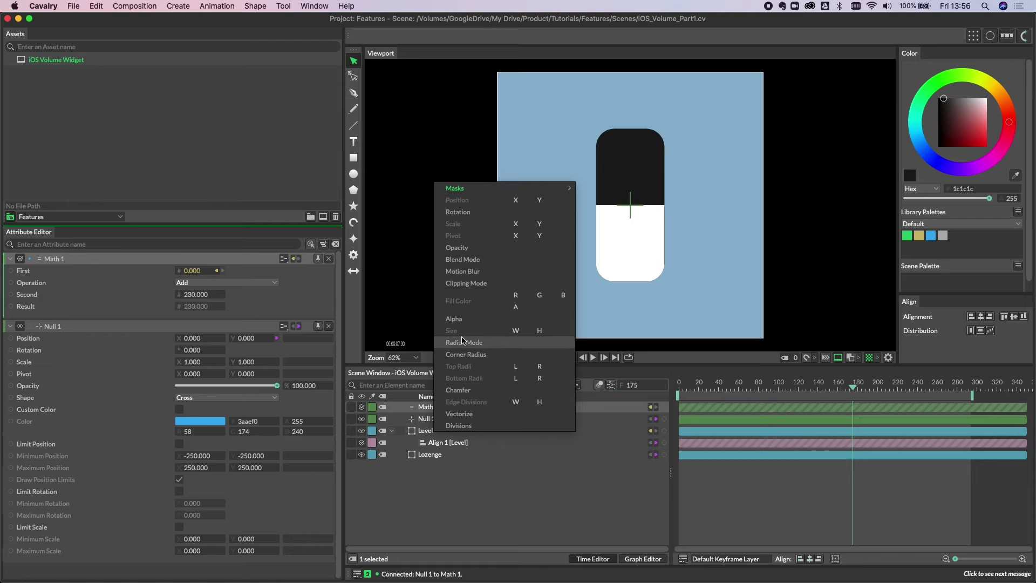
click(539, 331)
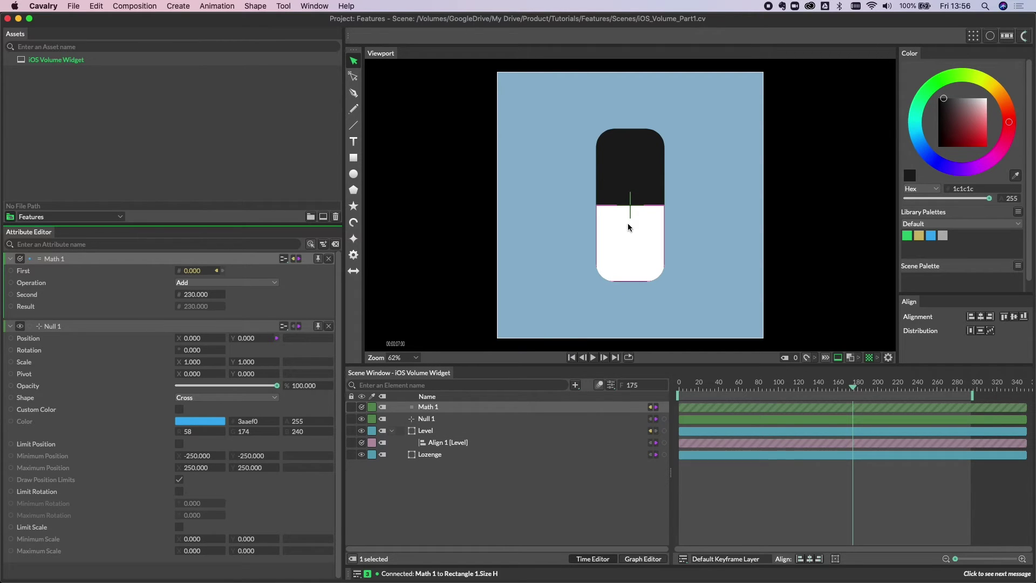
drag(631, 215, 687, 222)
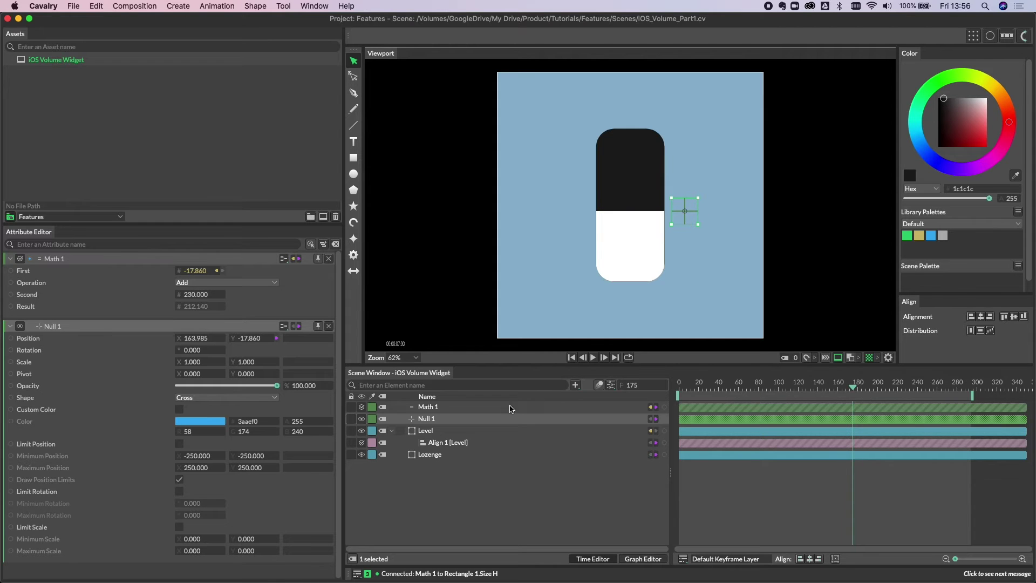
Step: Enable Limit Position on Null 1, hide the limits box, and set Y limits -230 to 230
click(426, 420)
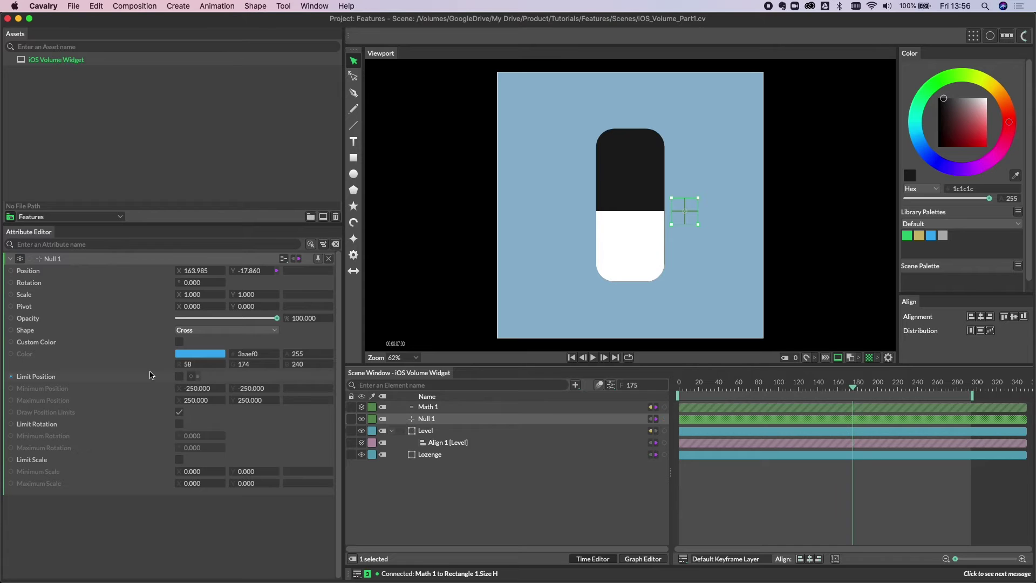
click(179, 378)
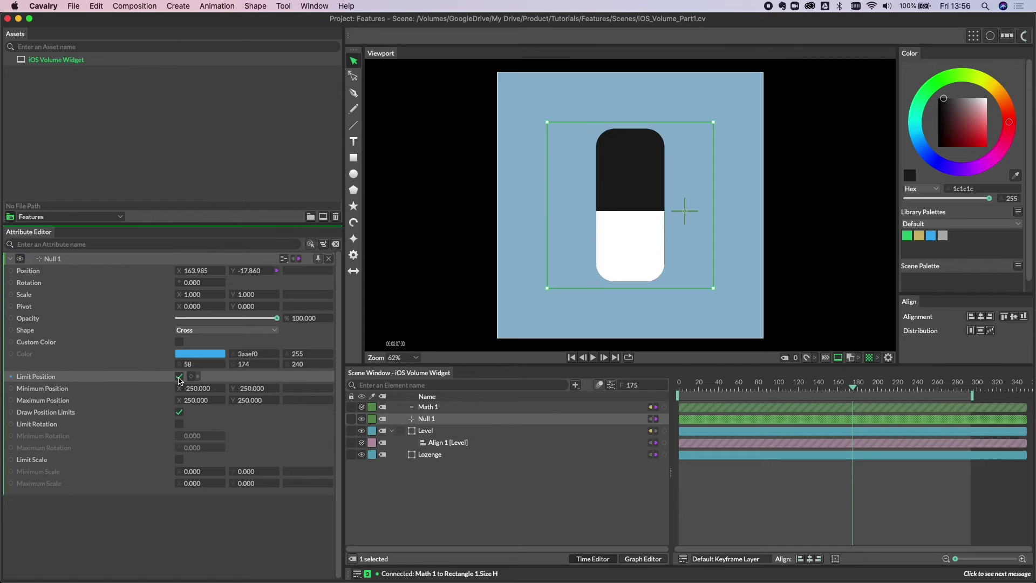
click(179, 413)
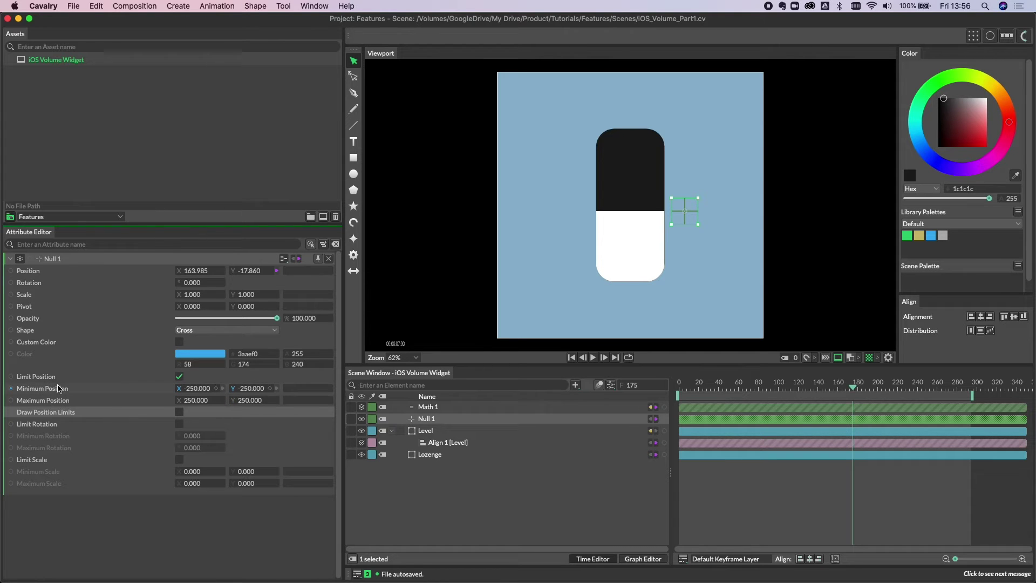
click(257, 388)
text(-230)
key(Tab)
key(Tab)
text(23)
key(Return)
mouse_move(684, 219)
mouse_down()
mouse_move(687, 70)
mouse_move(685, 335)
mouse_move(680, 97)
mouse_move(684, 292)
mouse_move(685, 115)
mouse_move(675, 299)
mouse_move(696, 192)
mouse_move(580, 204)
mouse_move(683, 221)
mouse_move(599, 257)
mouse_move(615, 222)
mouse_move(706, 203)
mouse_move(695, 208)
mouse_up()
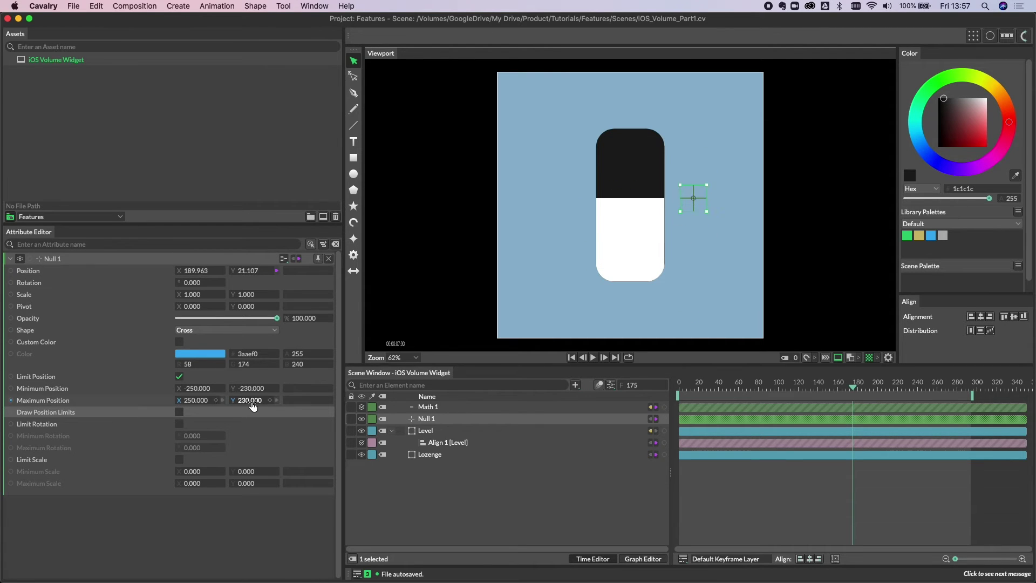
Step: Lock Null 1's minimum and maximum X limits to 160 and check it only slides vertically
click(200, 388)
text(16)
click(195, 401)
text(160)
key(Return)
drag(707, 205, 683, 211)
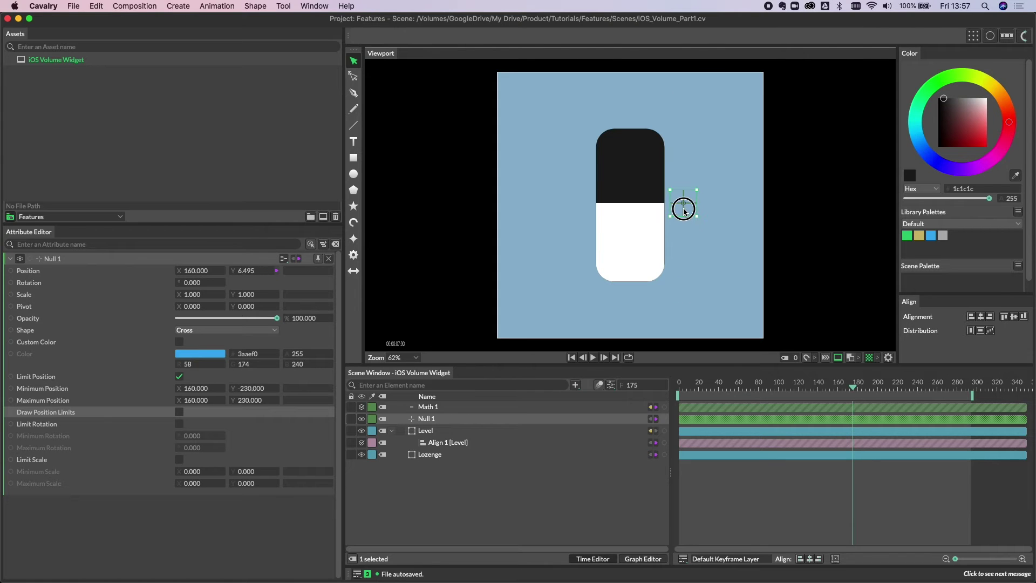
click(545, 269)
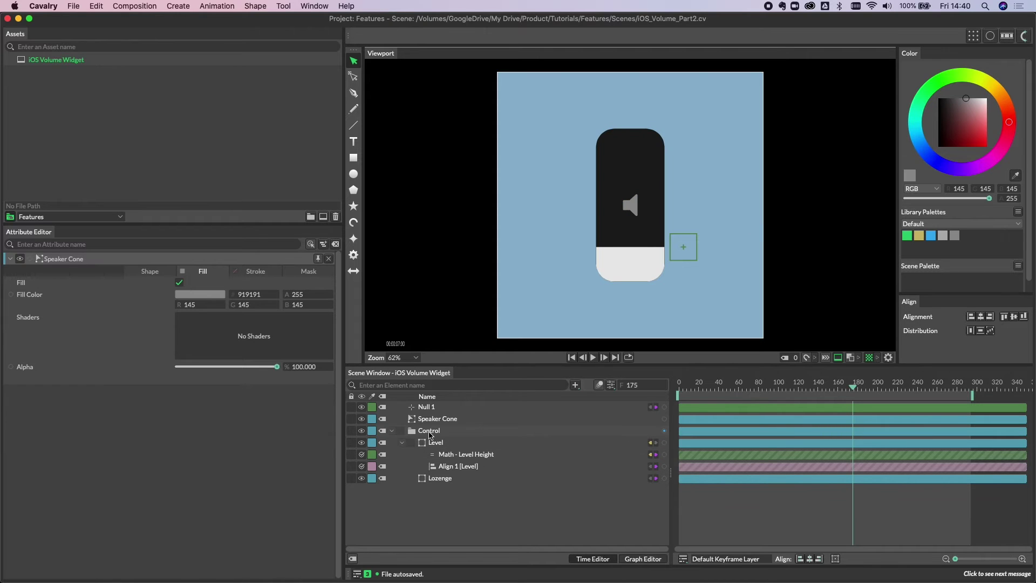
click(430, 435)
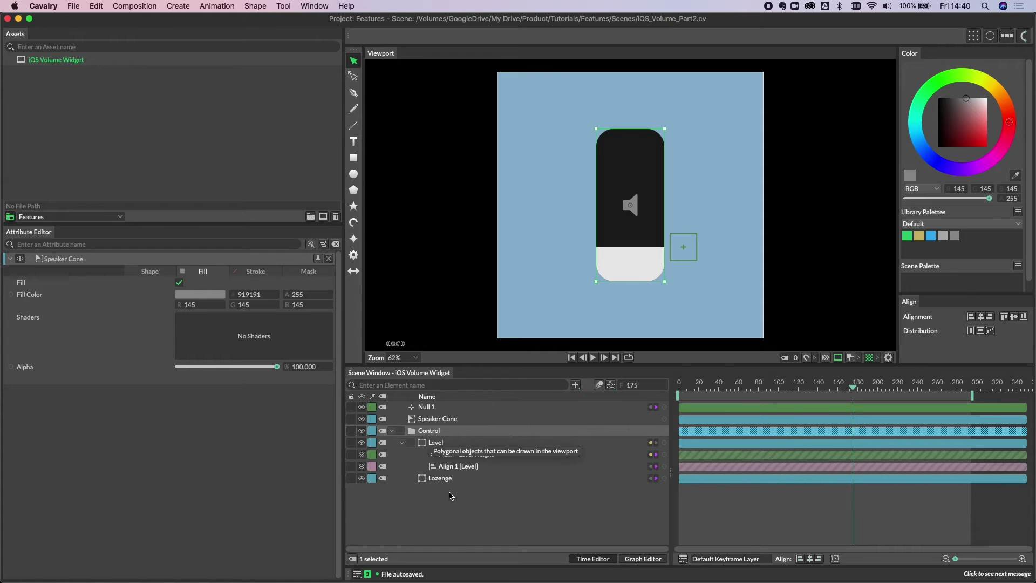
click(361, 430)
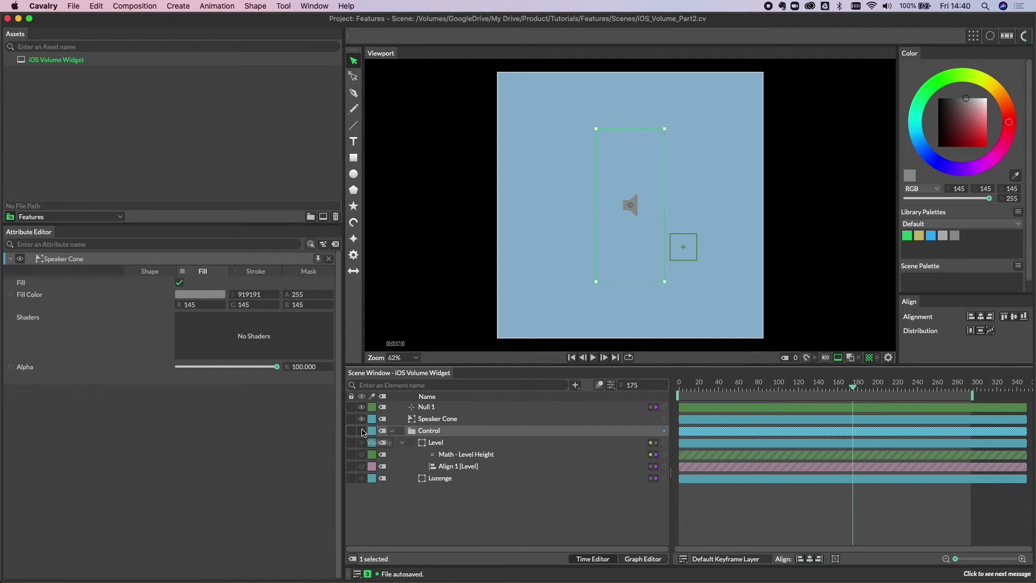
click(362, 431)
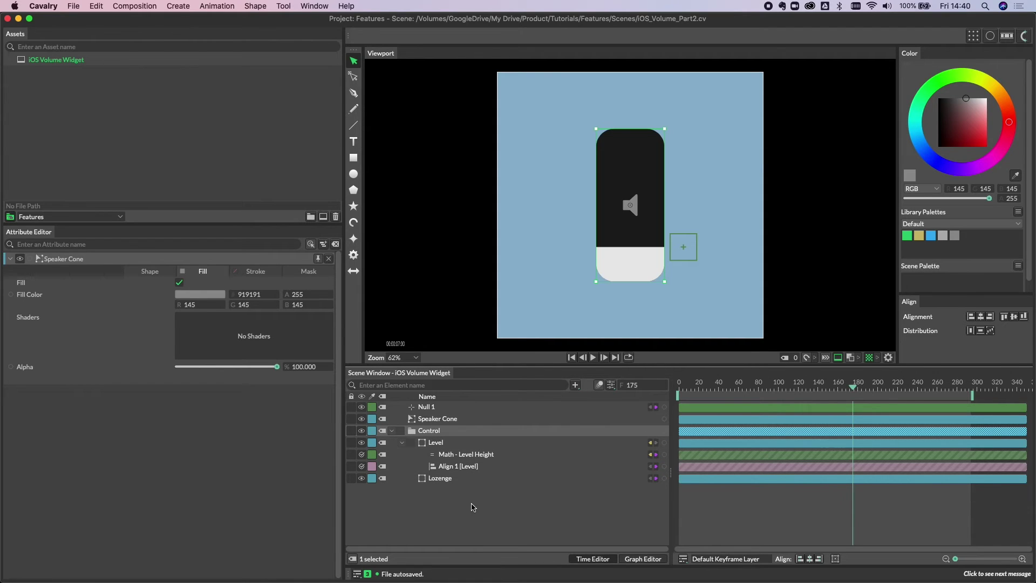
click(472, 507)
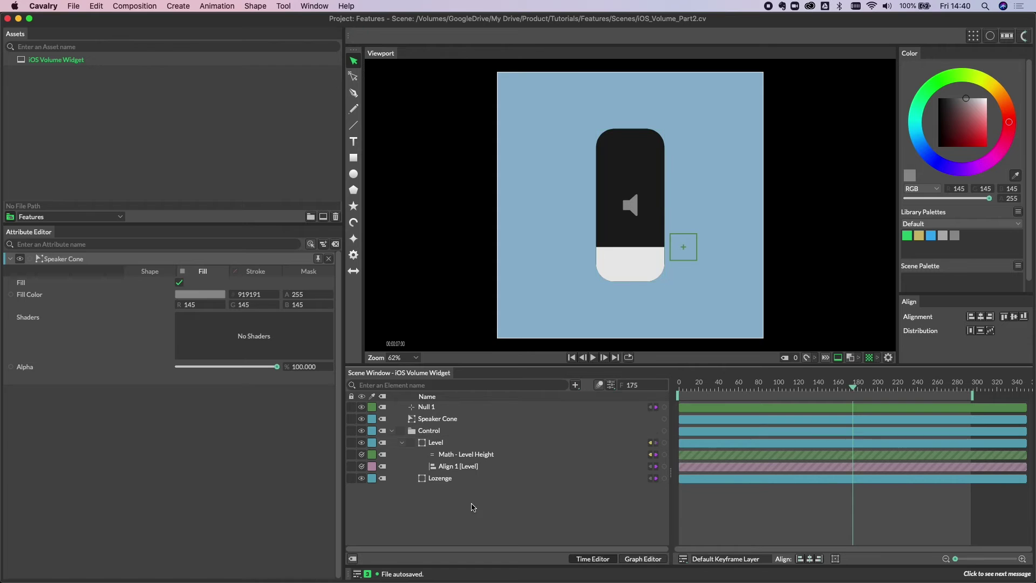
click(456, 425)
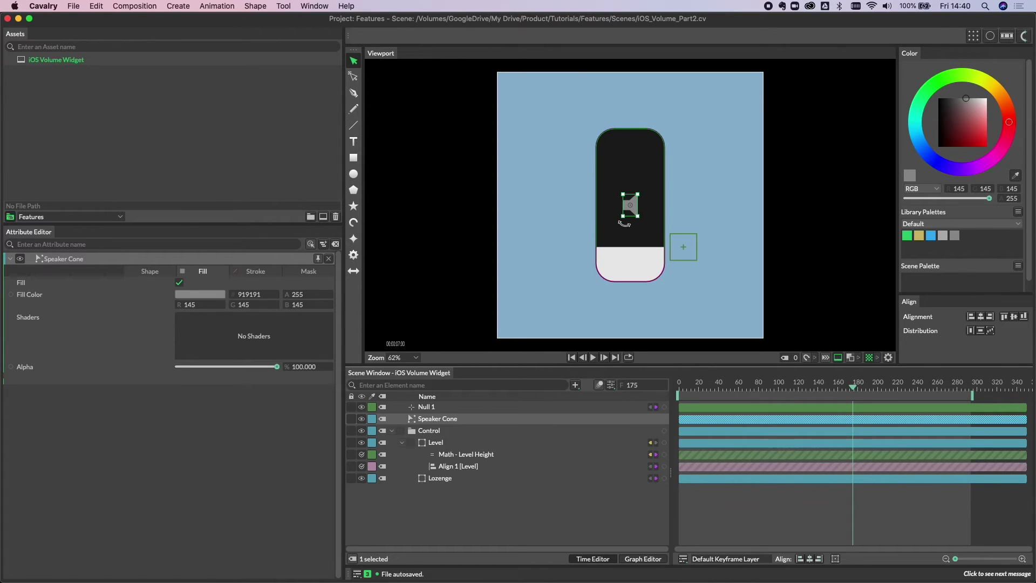
key(f)
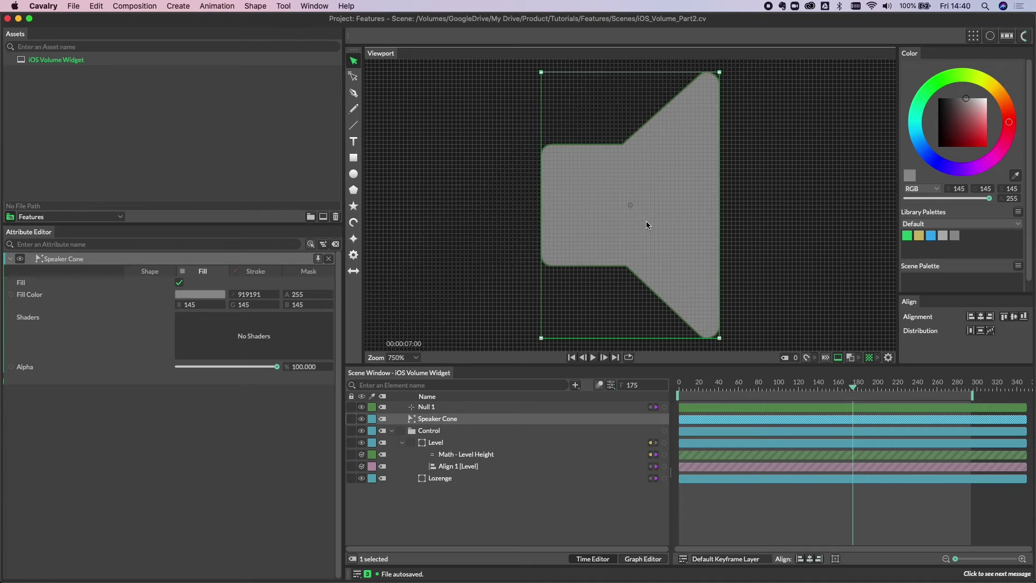
click(358, 76)
drag(720, 85, 741, 93)
key(super+z)
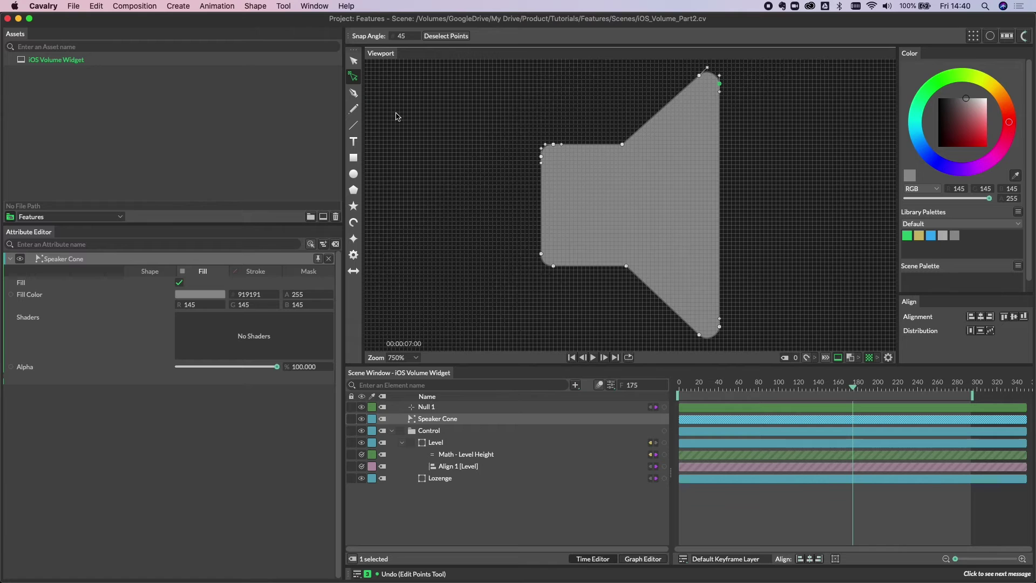
click(354, 61)
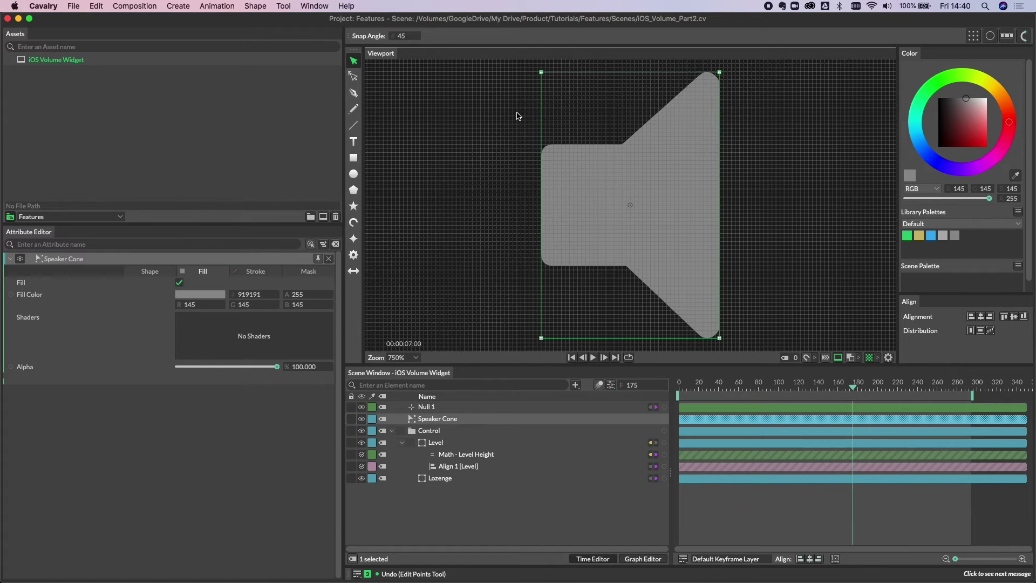
click(517, 114)
key(f)
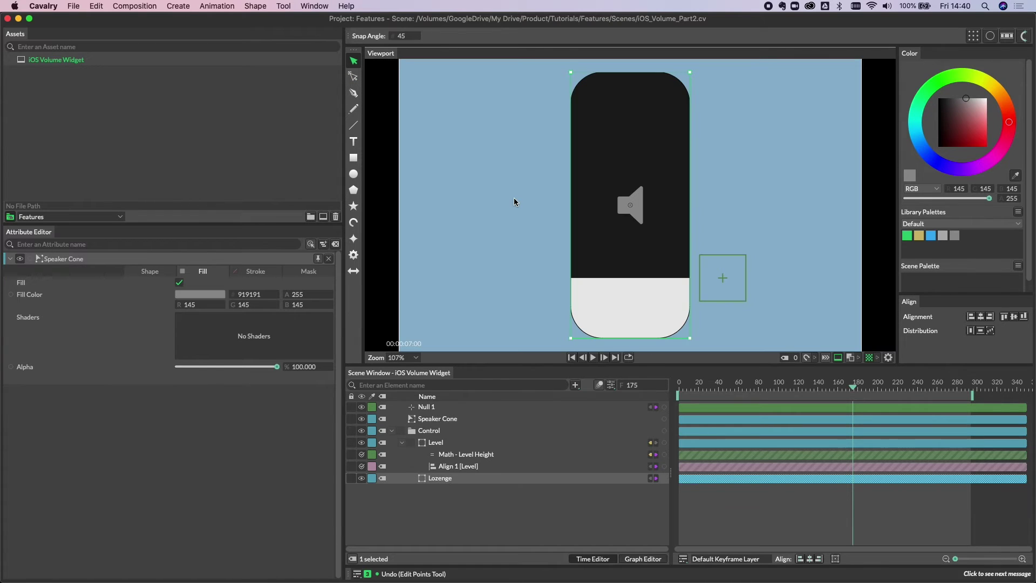
click(476, 501)
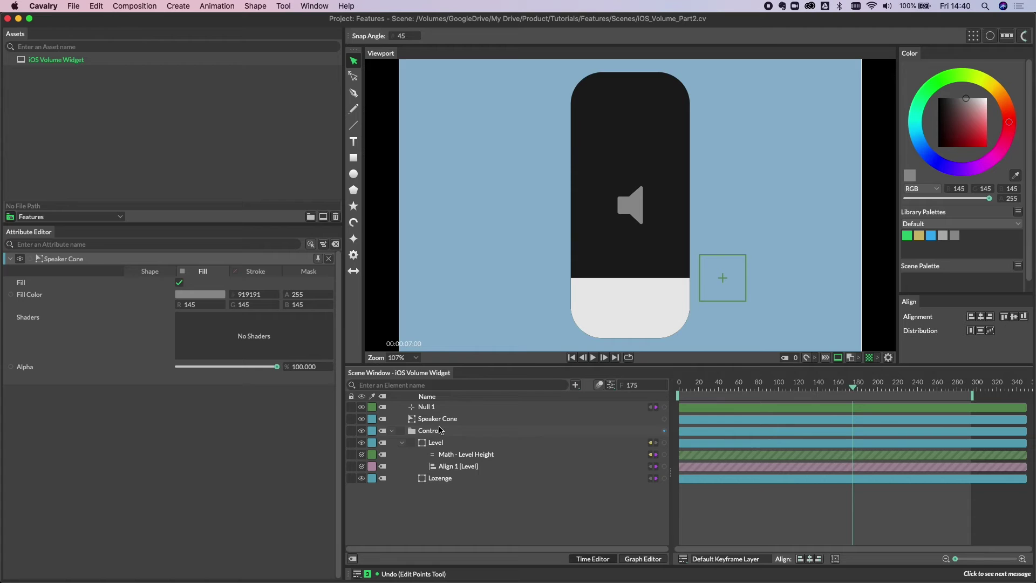
Step: Add an ellipse with fill turned off and a stroke of width 5, forming a ring
alt+click(354, 174)
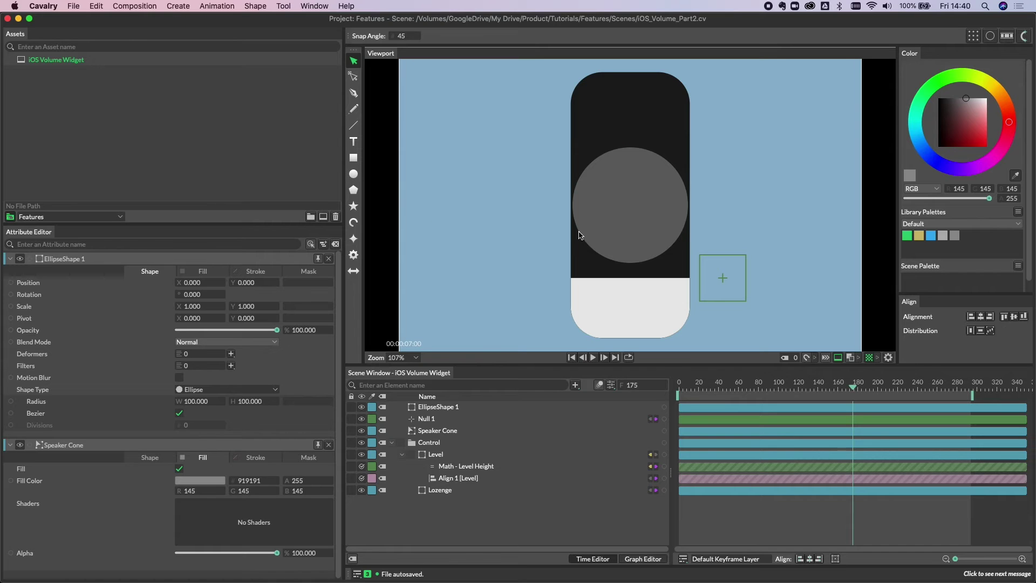
click(197, 272)
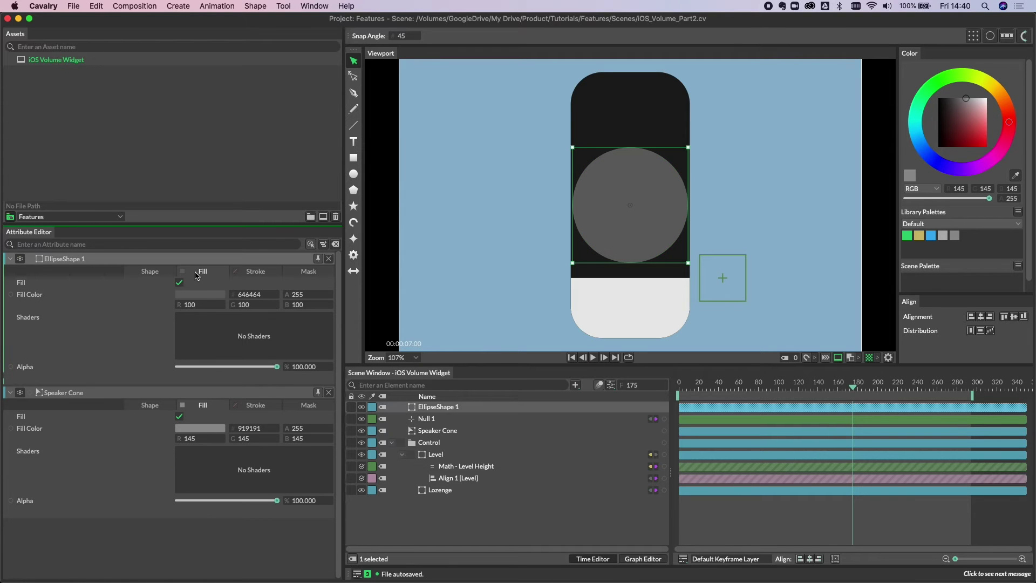
click(179, 282)
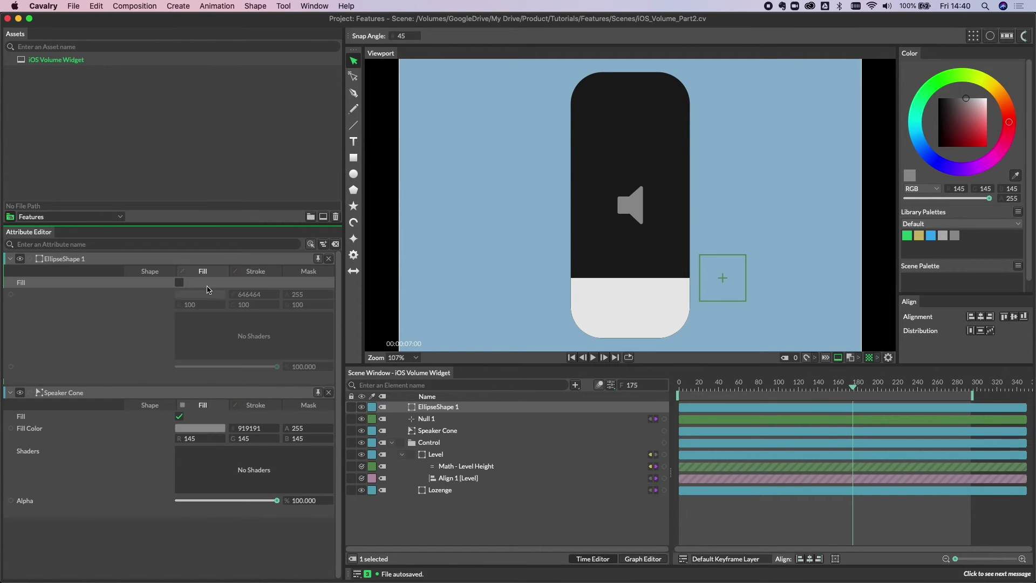
click(264, 273)
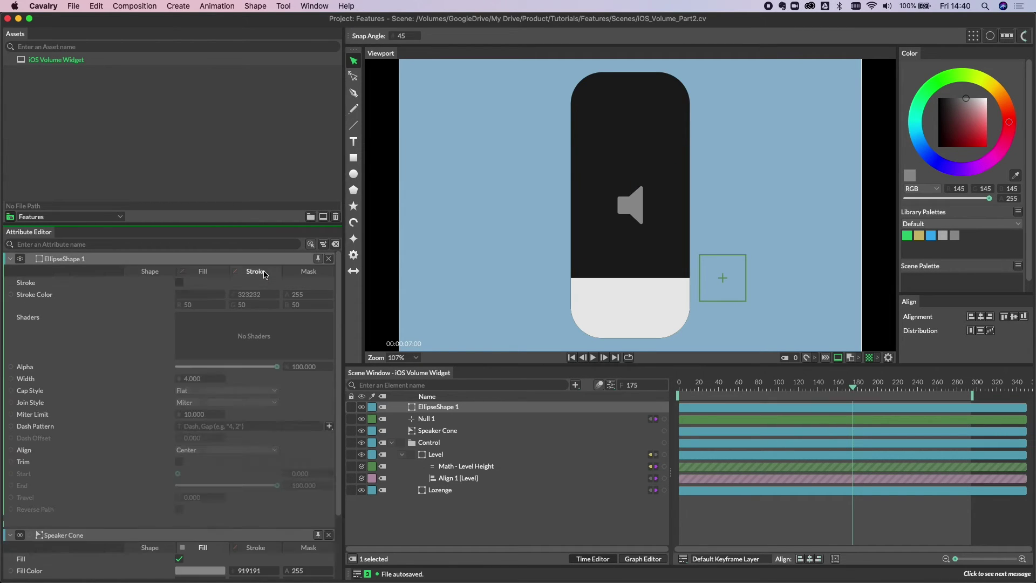
click(181, 284)
click(194, 379)
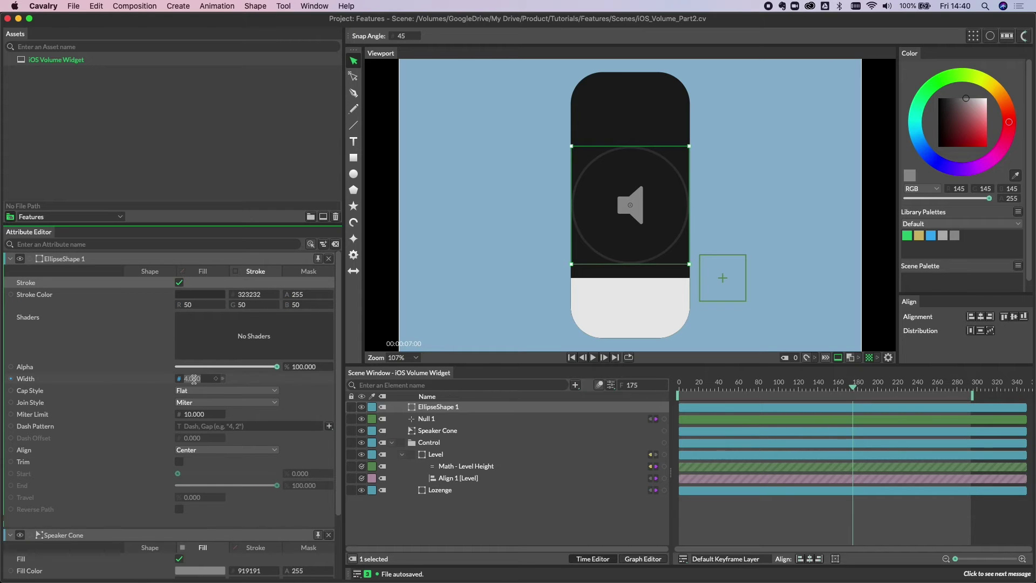
text(5)
key(Return)
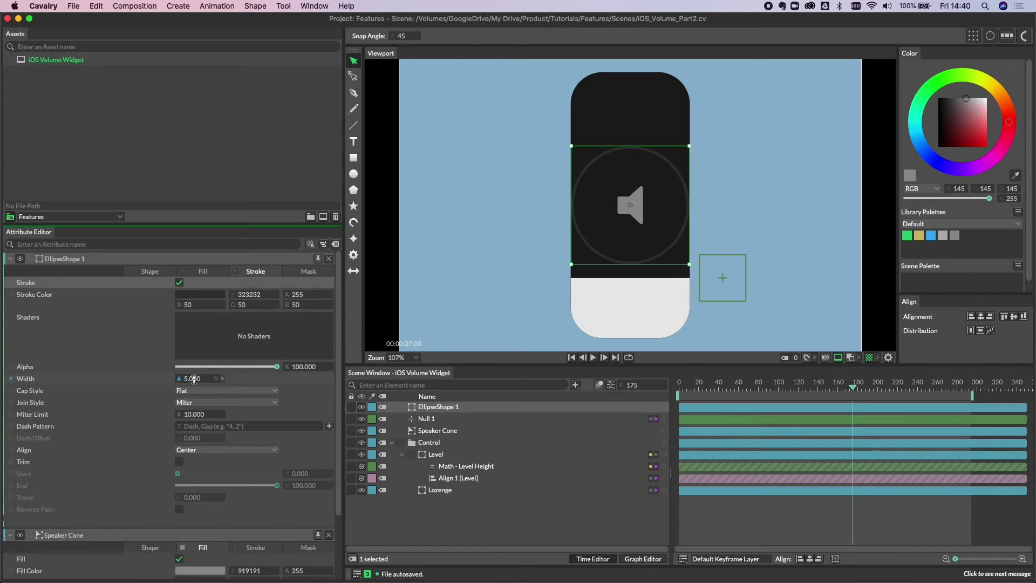
click(209, 158)
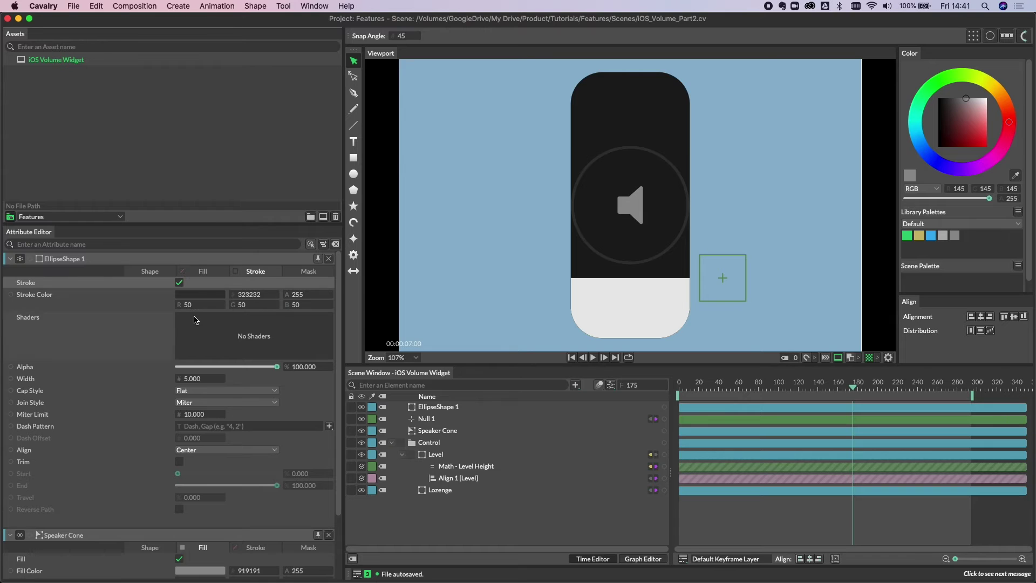
Step: Make the ring's outline grey 828282, save it to the scene palette, and link the outline to it
click(197, 296)
drag(193, 183, 201, 185)
click(185, 84)
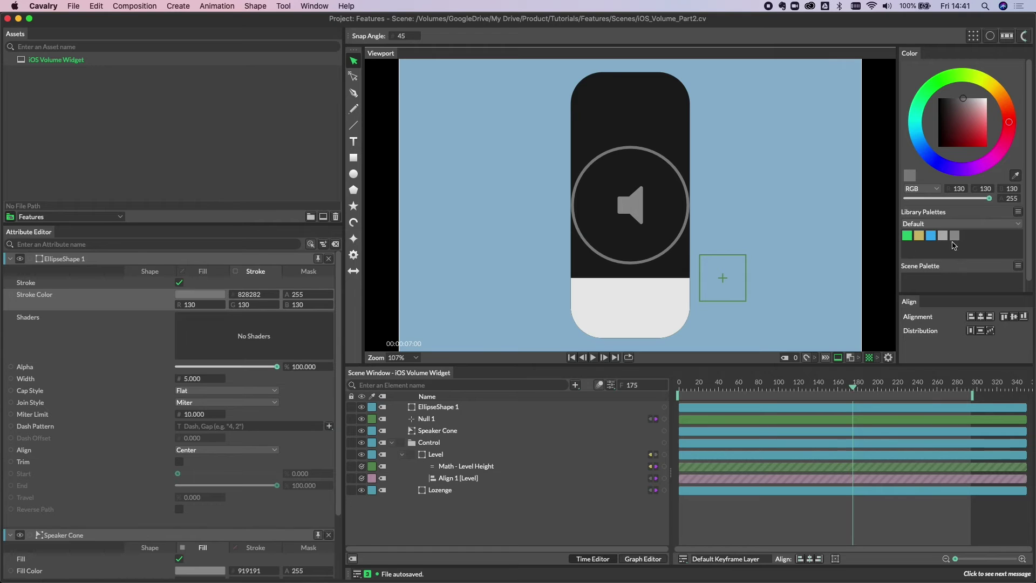
mouse_move(955, 238)
mouse_down()
mouse_move(949, 279)
mouse_move(920, 284)
mouse_move(940, 290)
mouse_move(910, 285)
mouse_up()
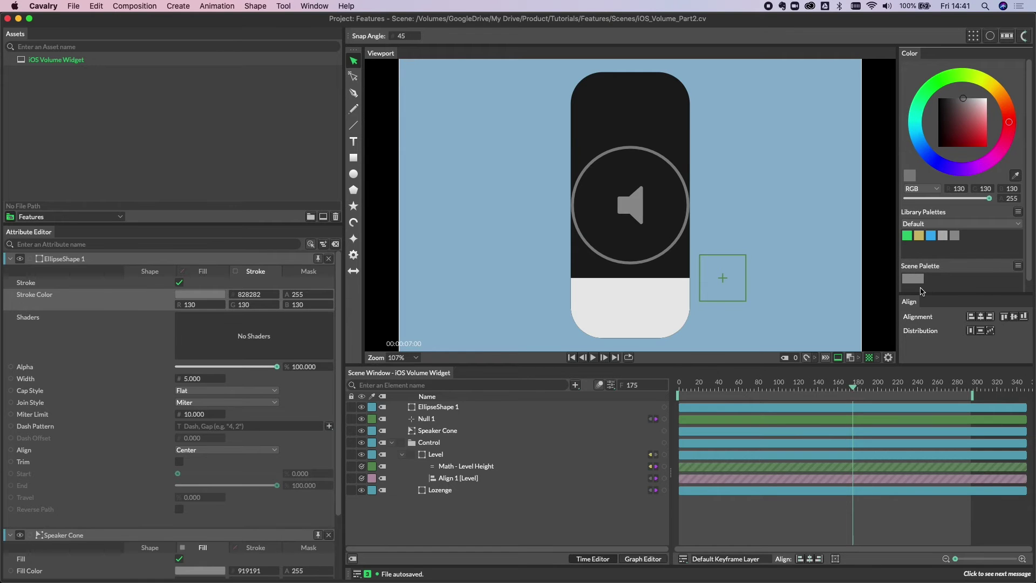
mouse_move(921, 291)
mouse_down()
mouse_move(921, 283)
mouse_move(294, 328)
mouse_move(190, 296)
mouse_up()
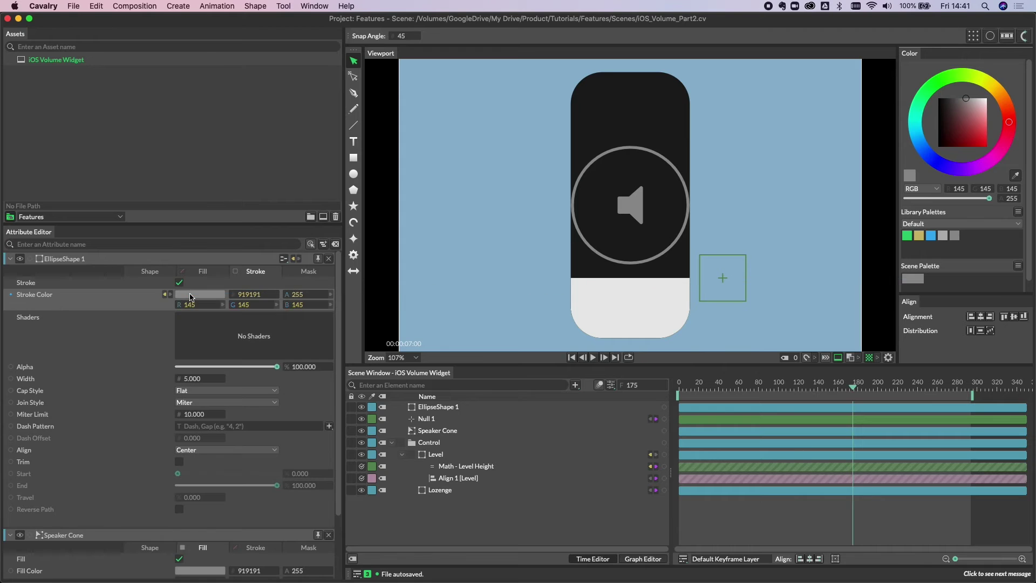
Step: Link the Speaker Cone's fill to the same palette grey and test the shared colour
click(451, 432)
click(201, 271)
mouse_move(195, 300)
mouse_down()
mouse_move(197, 309)
mouse_move(910, 291)
mouse_move(919, 280)
mouse_move(335, 283)
mouse_move(184, 297)
mouse_up()
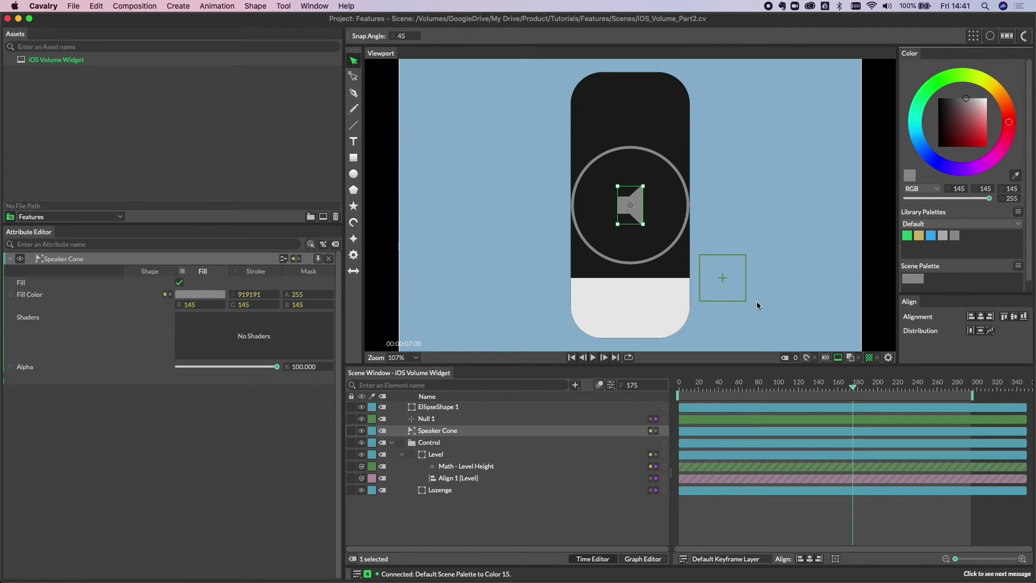
click(913, 279)
mouse_move(860, 290)
mouse_down()
mouse_move(825, 274)
mouse_move(825, 291)
mouse_move(842, 267)
mouse_move(862, 274)
mouse_move(851, 275)
mouse_up()
click(855, 154)
key(super+z)
key(super+z)
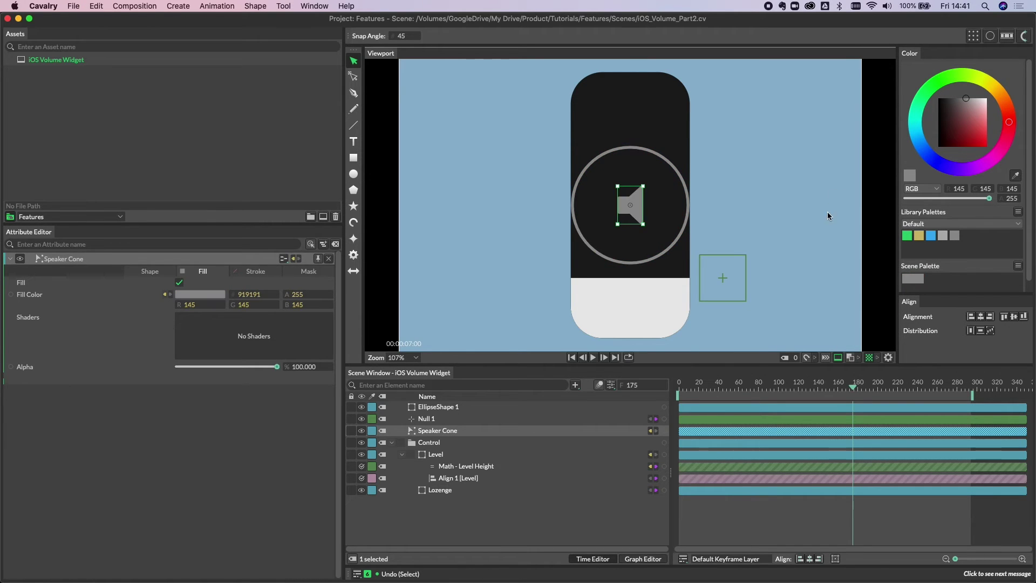
click(502, 516)
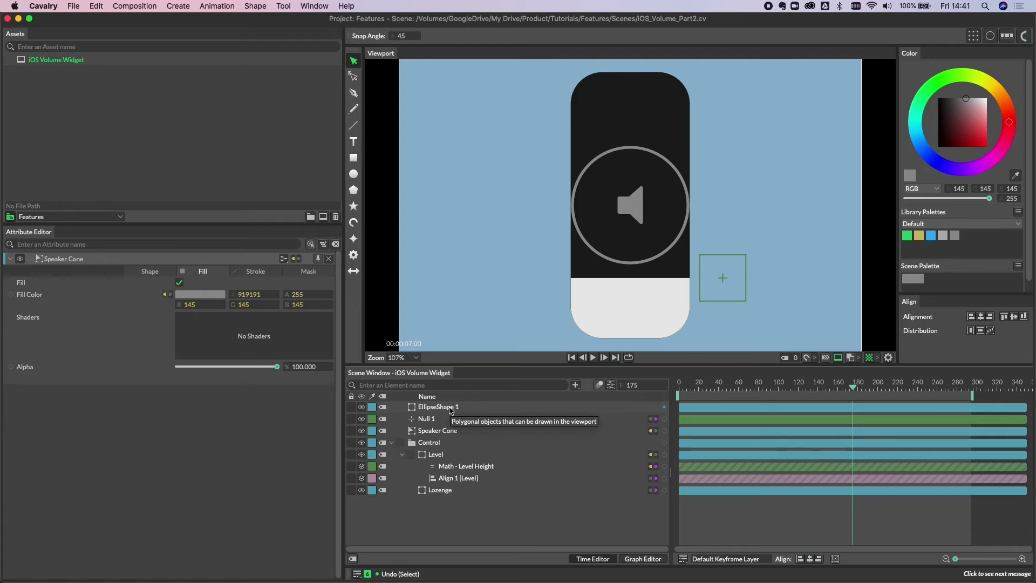
click(451, 408)
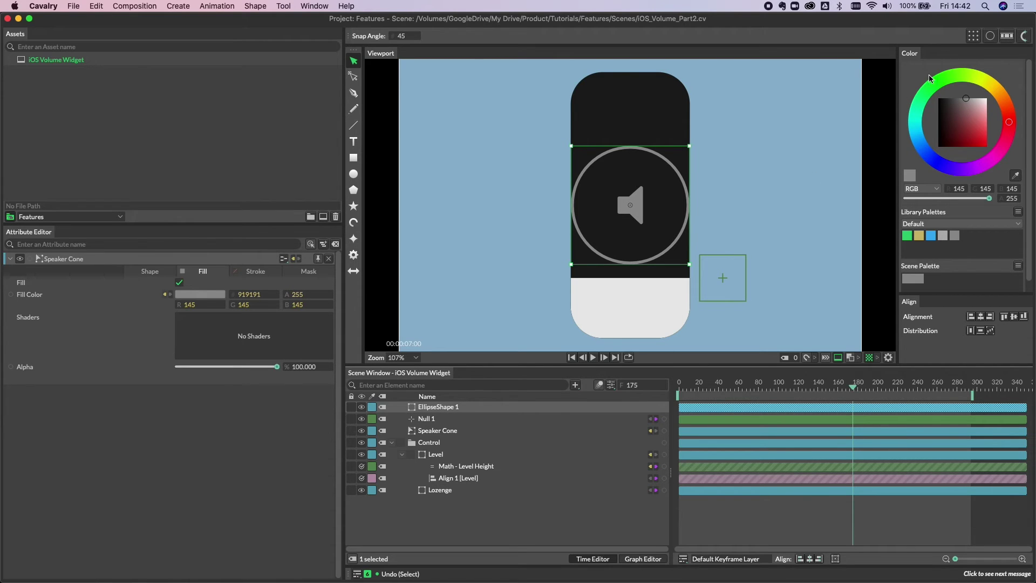
Step: Rename the EllipseShape 1 layer to Volume
click(442, 415)
click(441, 409)
double_click(442, 409)
text(Volume)
click(419, 419)
click(426, 407)
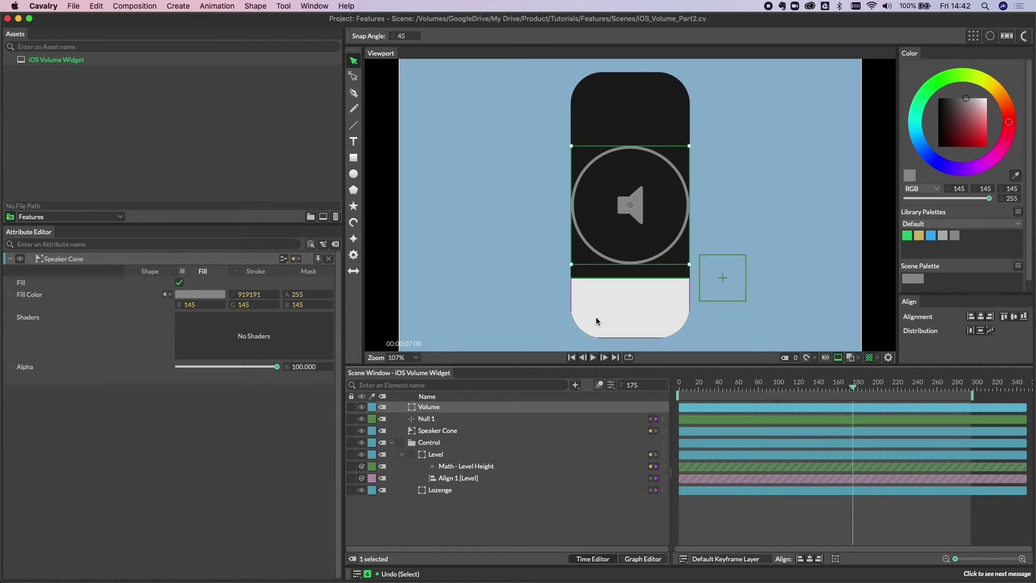
Step: Add a Duplicator for the Volume circle and set its Distribution to Point
click(975, 39)
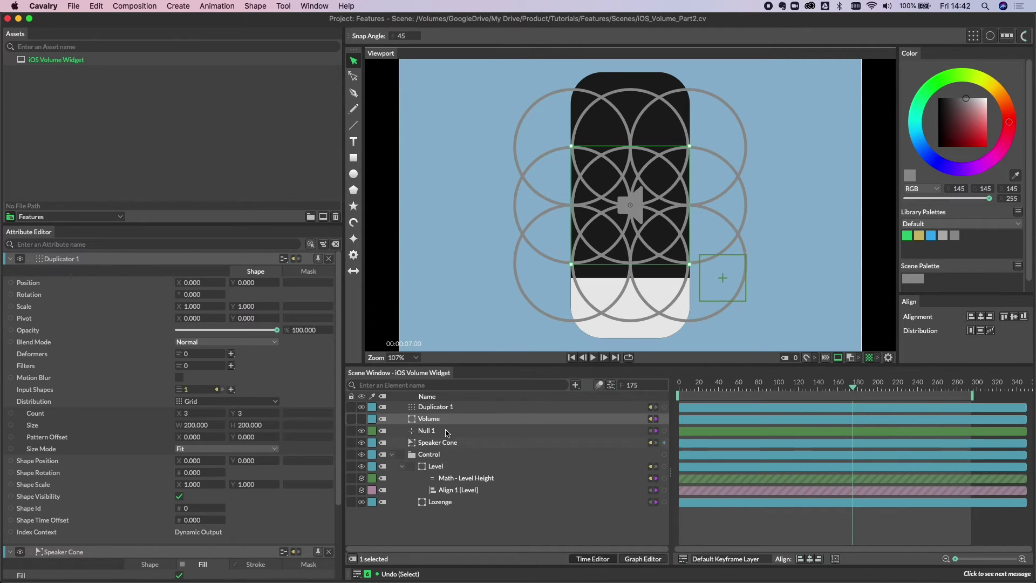
click(442, 407)
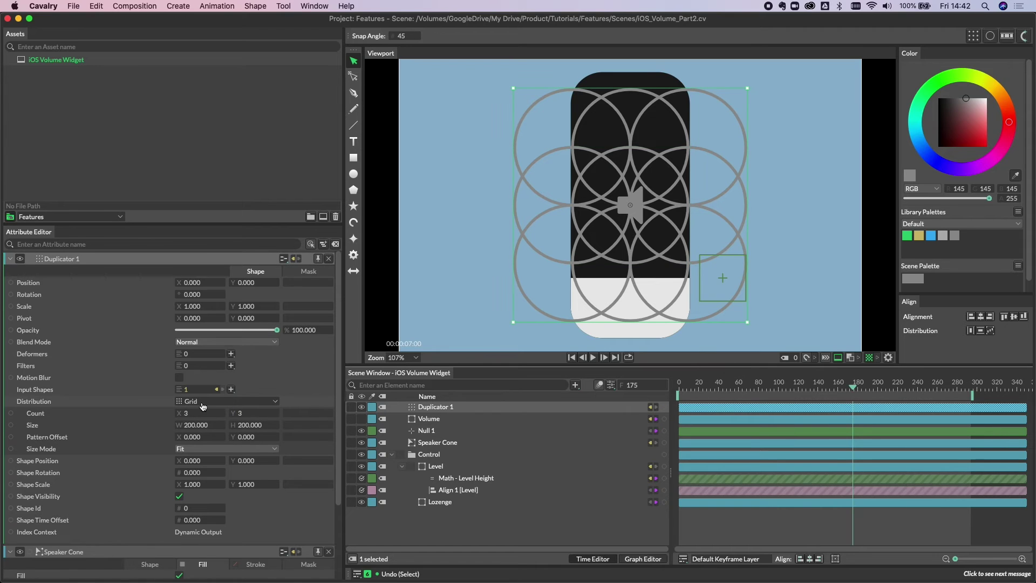
click(207, 402)
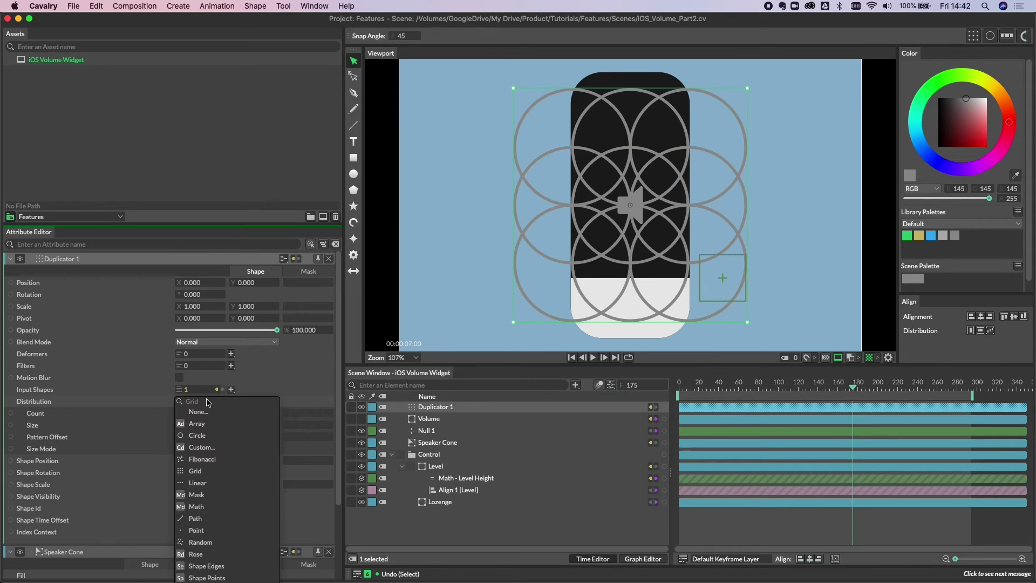
click(200, 530)
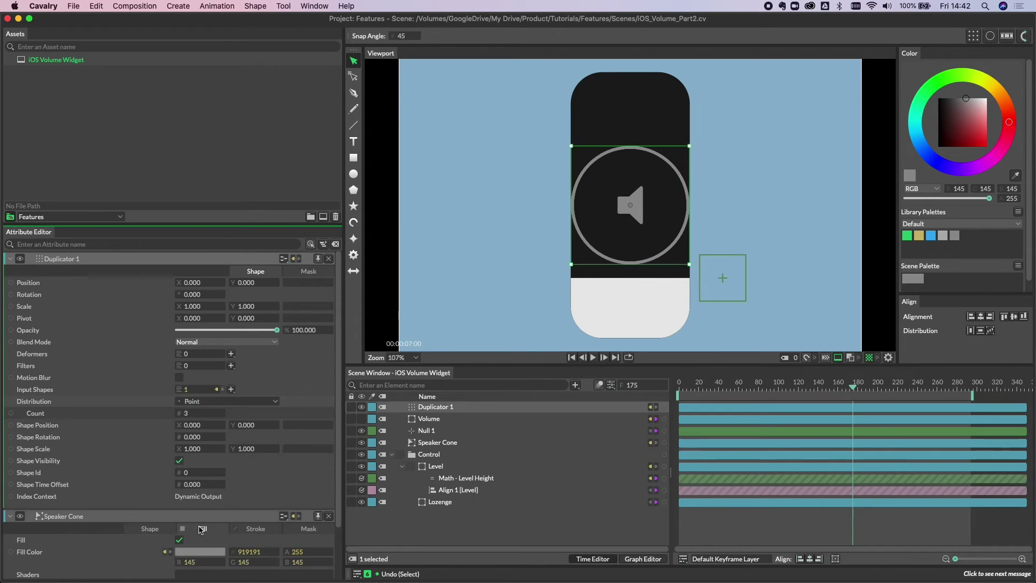
click(431, 419)
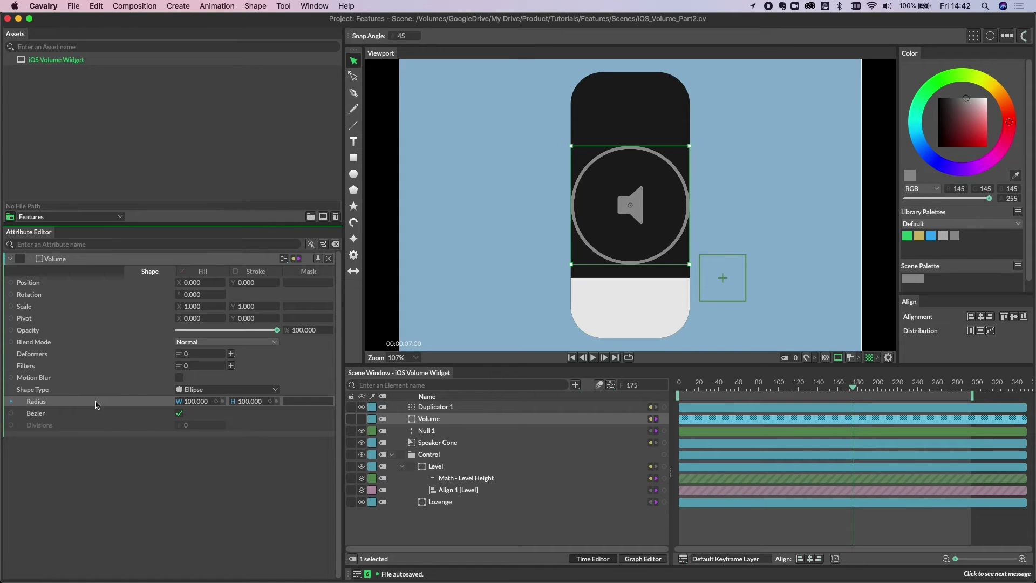
Step: Add a Modulate behaviour to Volume's Radius using Custom Pattern 25, 50, 75
right_click(96, 405)
mouse_move(147, 422)
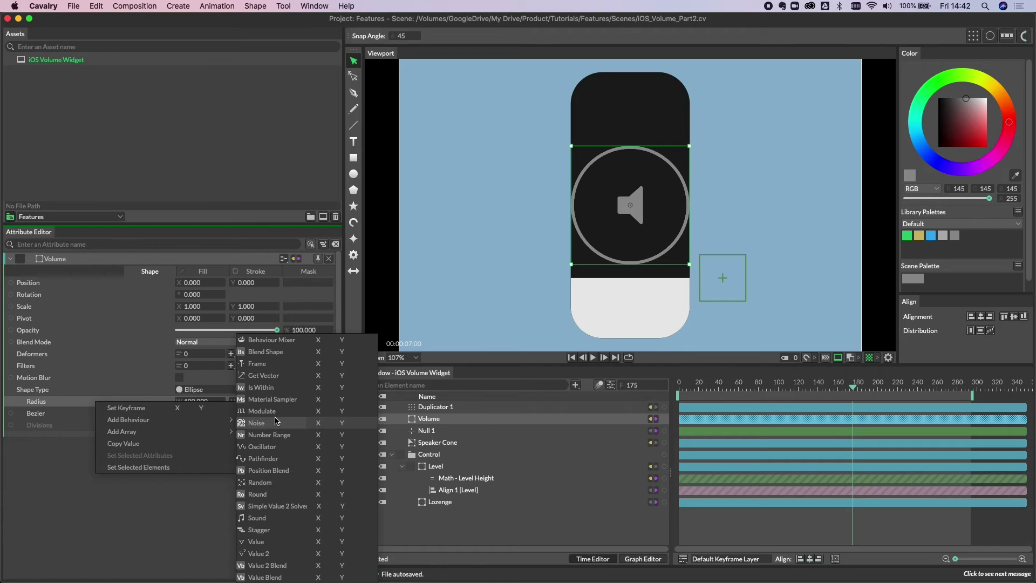
click(269, 414)
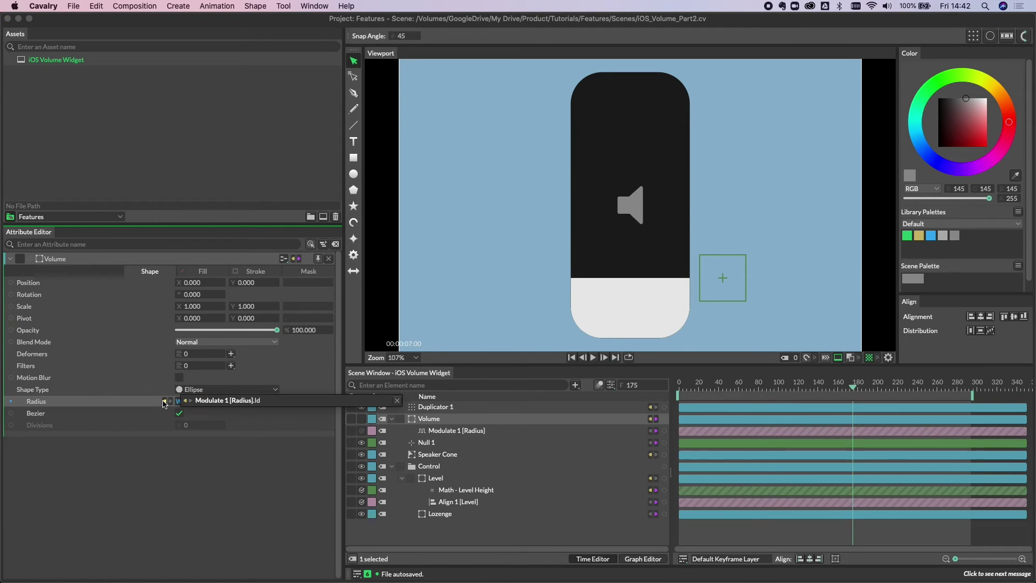
click(221, 400)
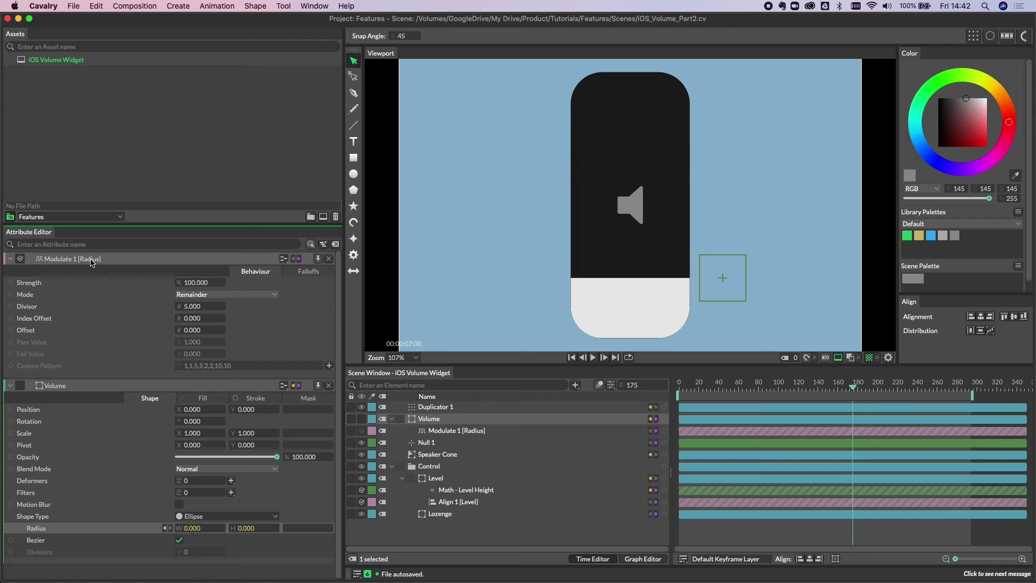
click(225, 296)
click(217, 319)
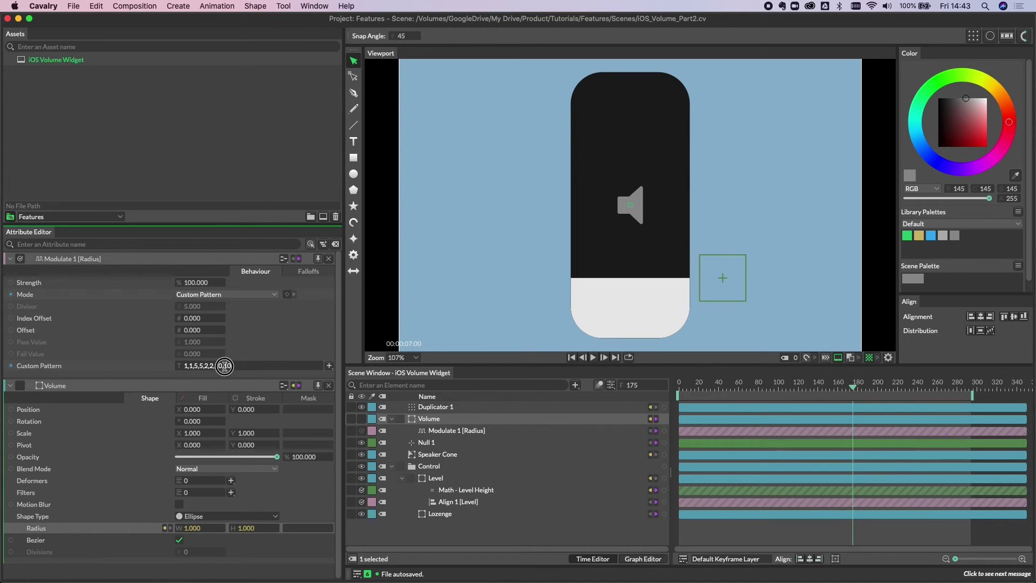
drag(233, 366, 171, 370)
text(25, 50, 75)
key(Return)
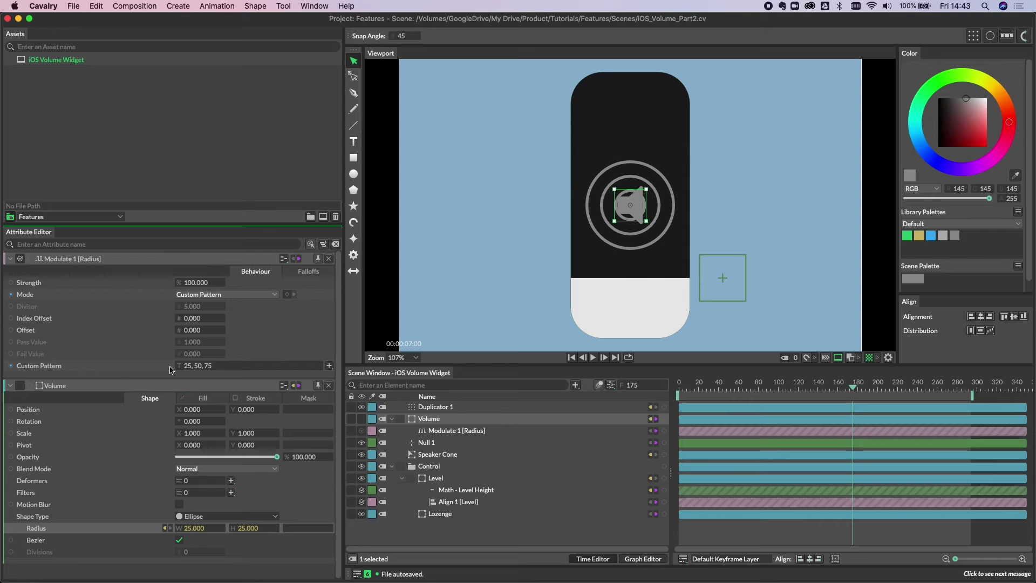
click(195, 142)
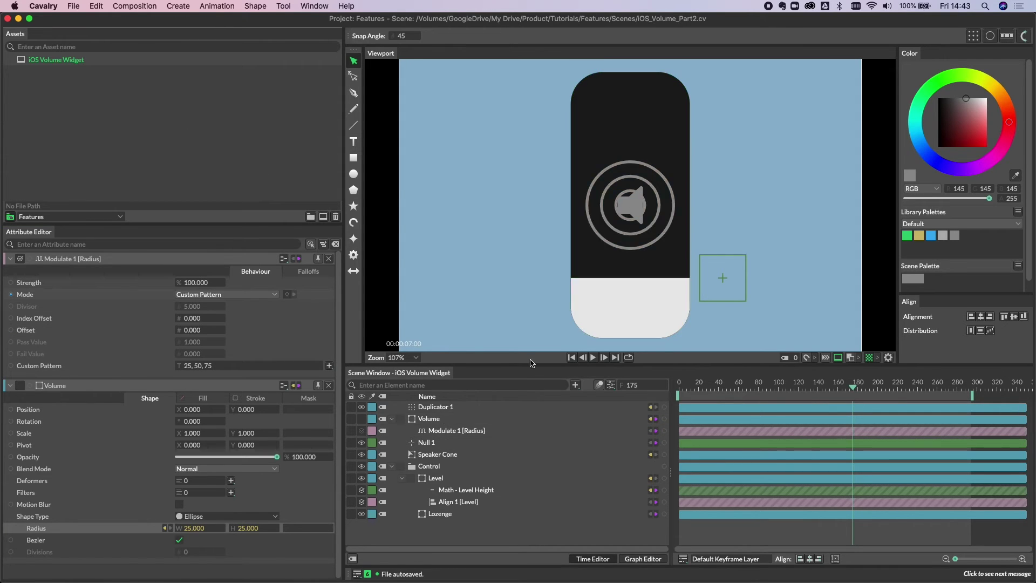
Step: Enable Trim on the Volume stroke at Start 65, End 85, with Round cap style
click(429, 424)
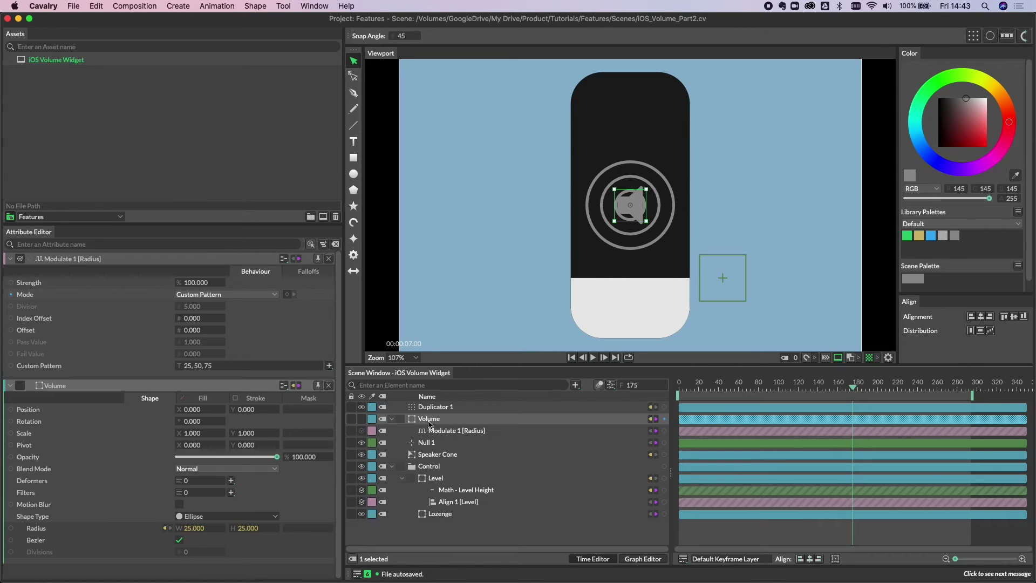
click(329, 259)
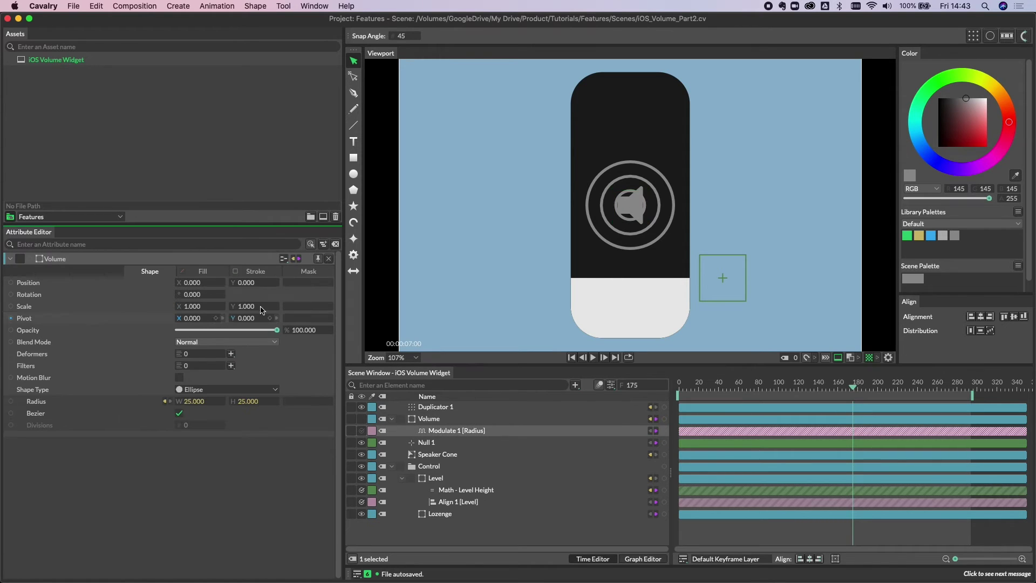
click(256, 272)
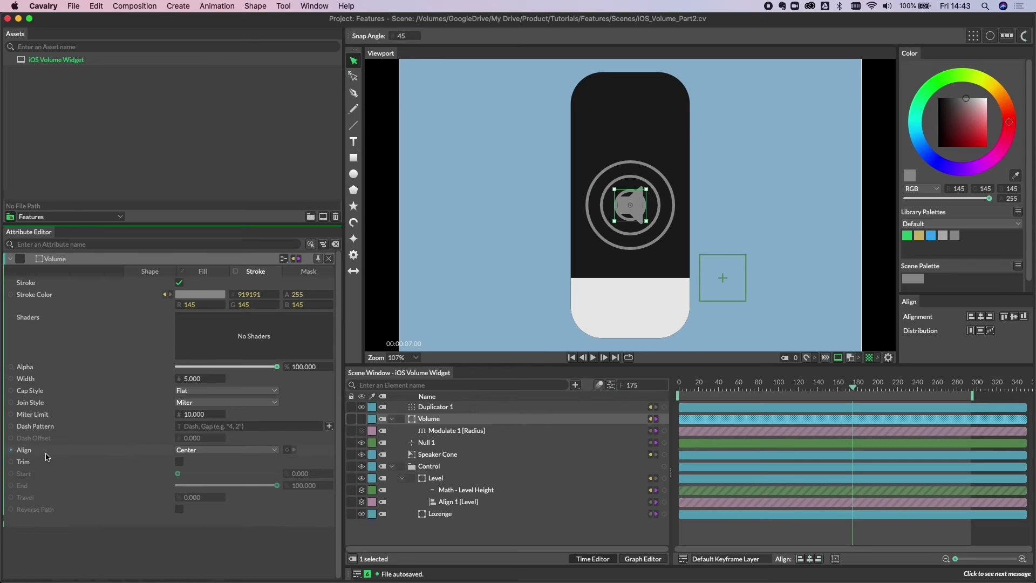
click(179, 462)
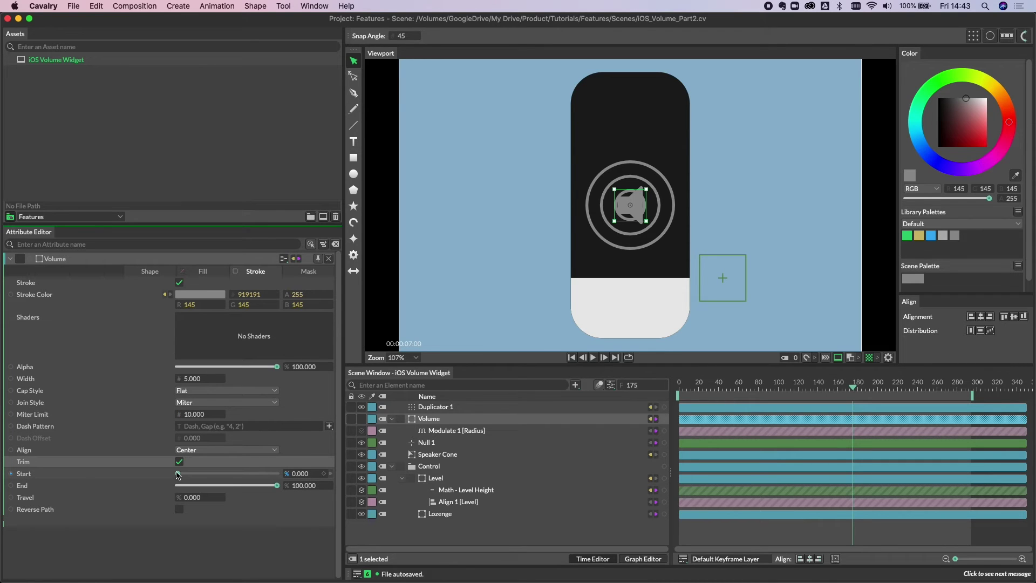
drag(178, 475, 262, 486)
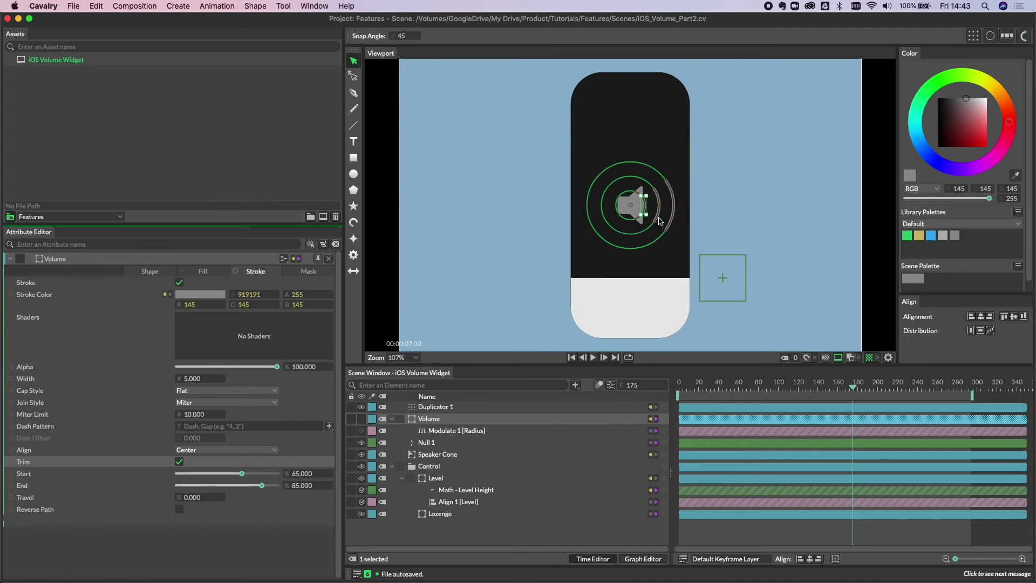
scroll(659, 221, up, 5)
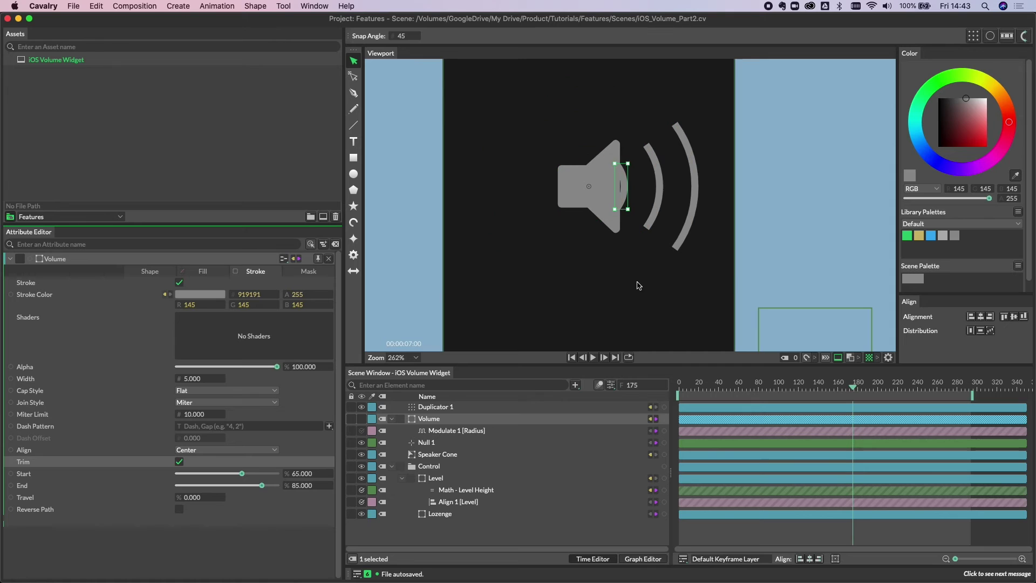
click(231, 392)
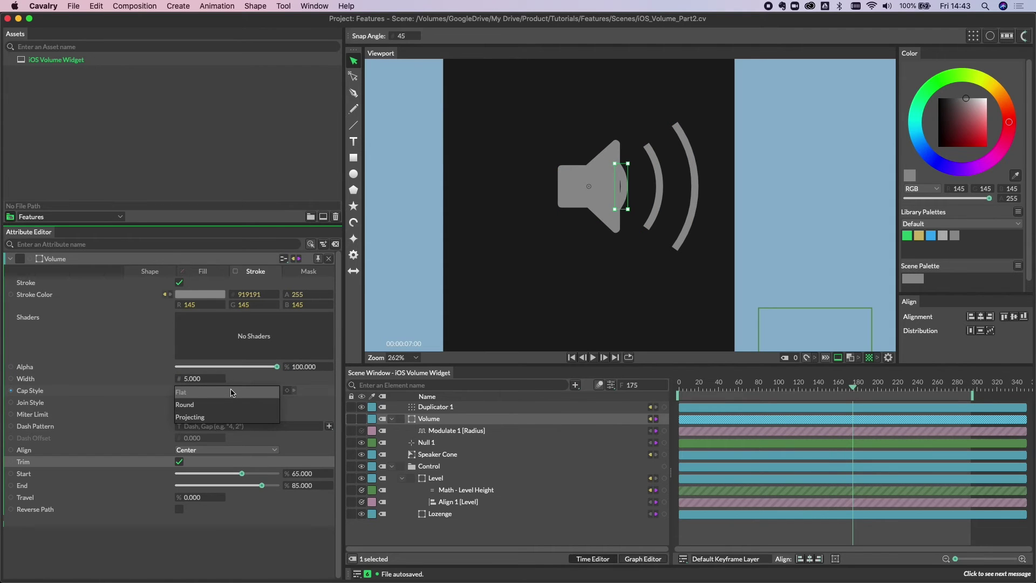
click(216, 404)
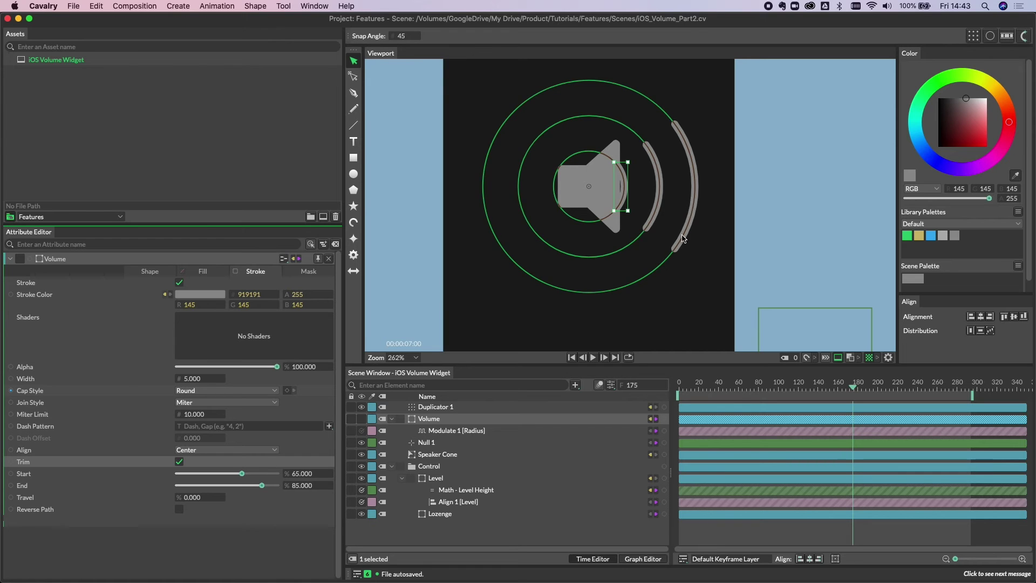
Step: Move the Speaker Cone left to Position X -13
click(483, 529)
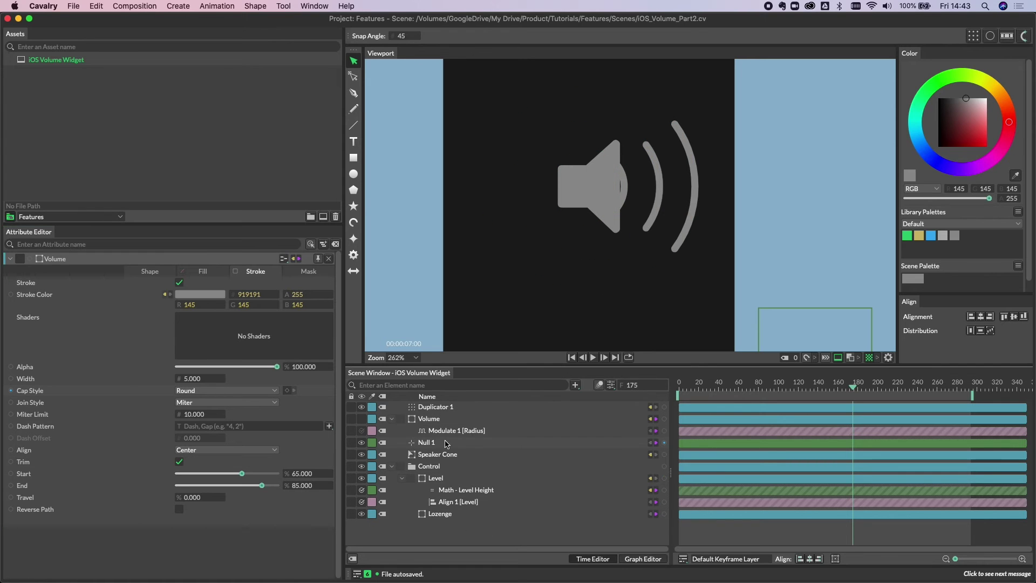
click(436, 458)
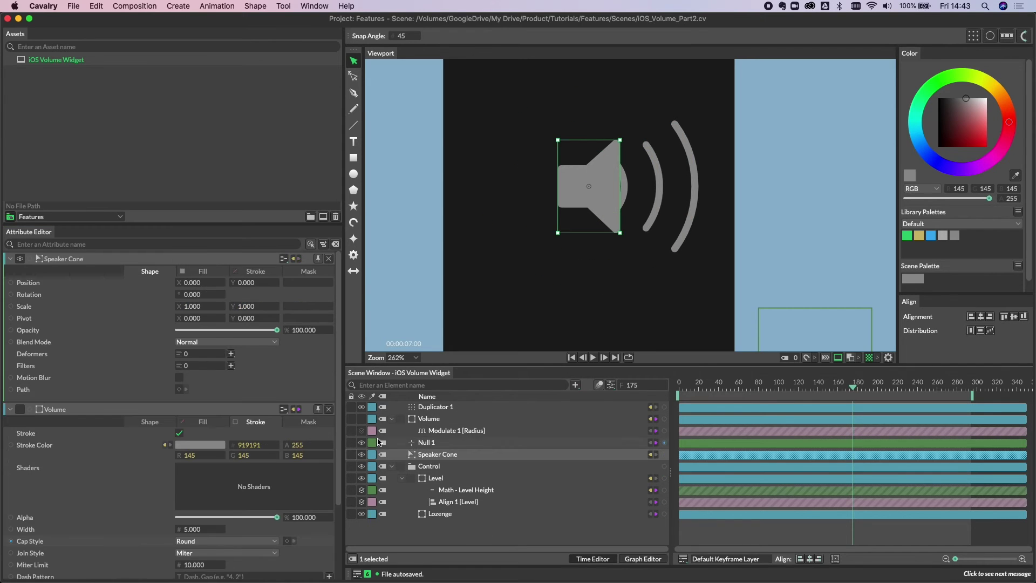
drag(196, 287, 190, 286)
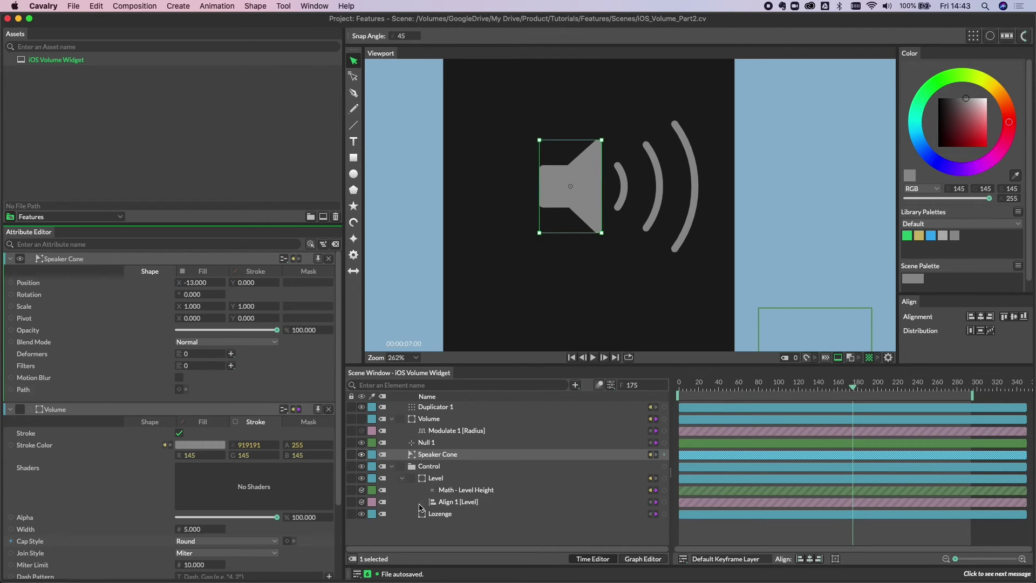
Step: Move Speaker Cone above Null 1, group the four speaker layers, and name the group Speaker
click(452, 532)
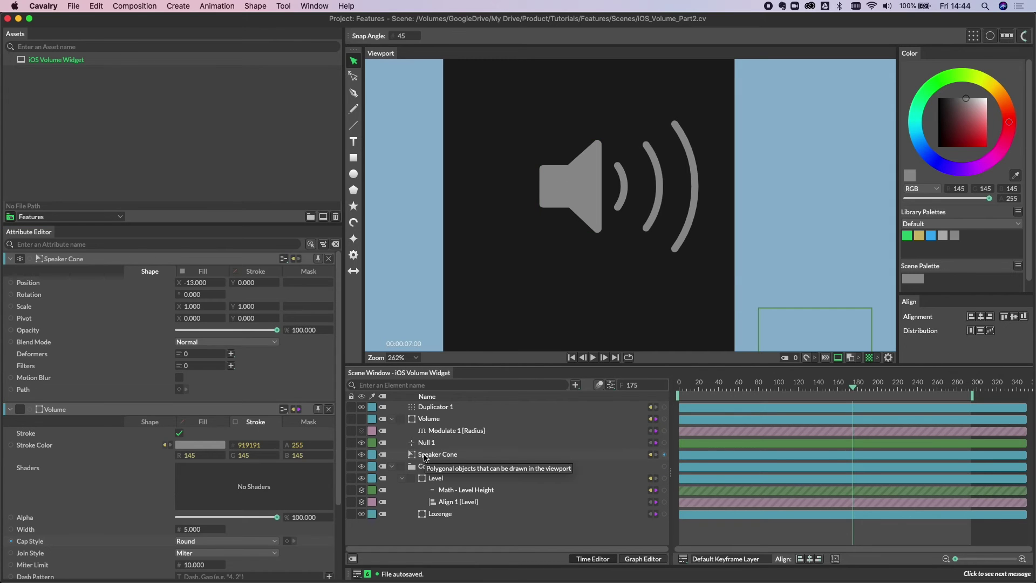
drag(427, 455, 425, 449)
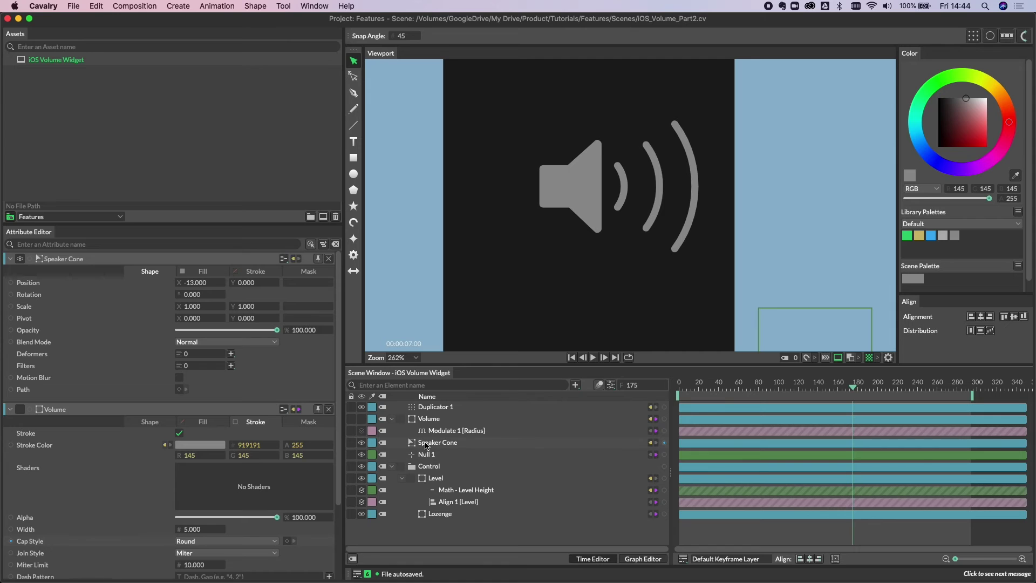
click(426, 446)
shift+click(426, 409)
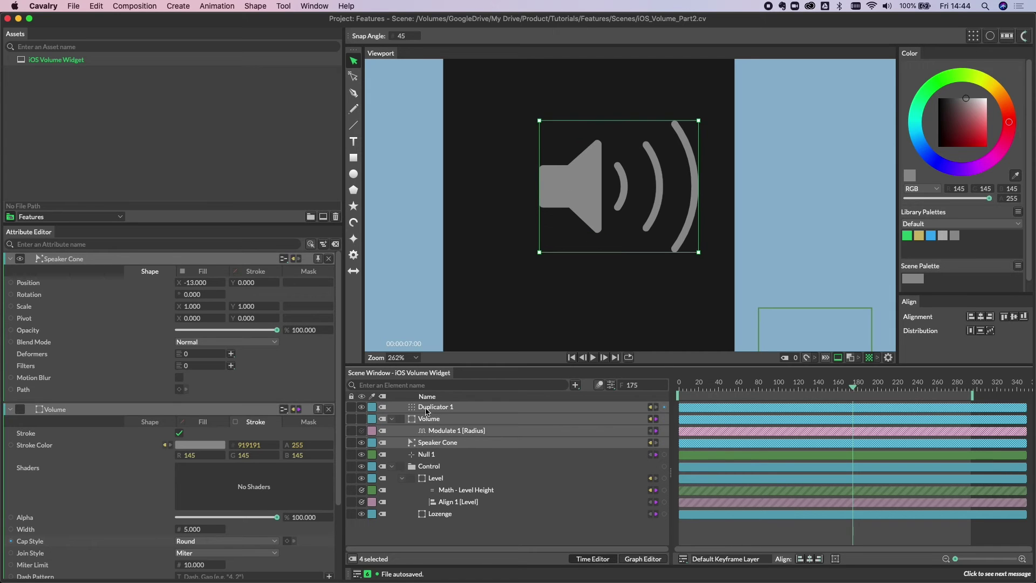
key(super+g)
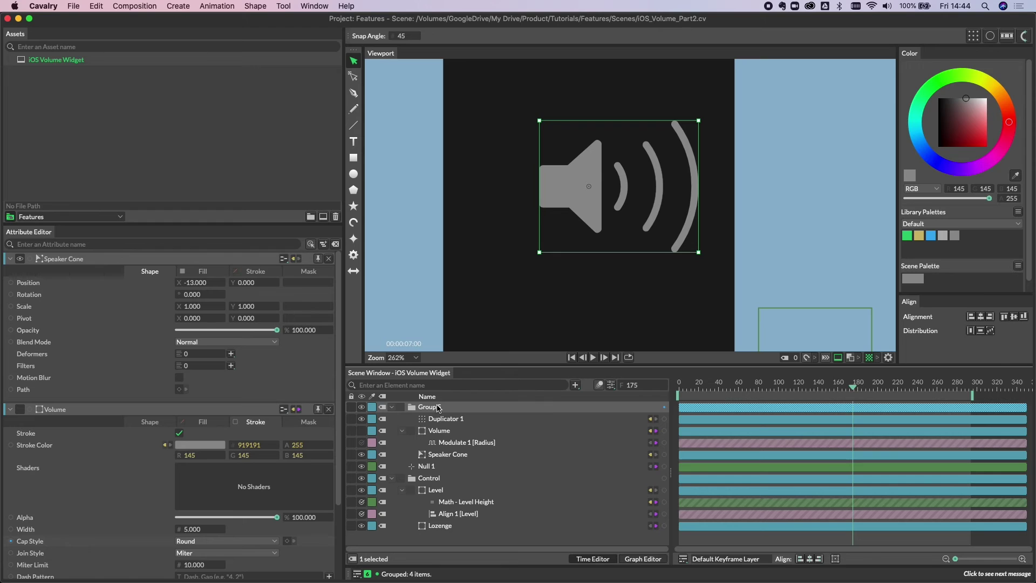
double_click(432, 407)
text(Speaker)
click(795, 215)
scroll(753, 233, down, 5)
scroll(753, 235, down, 2)
drag(754, 237, 686, 211)
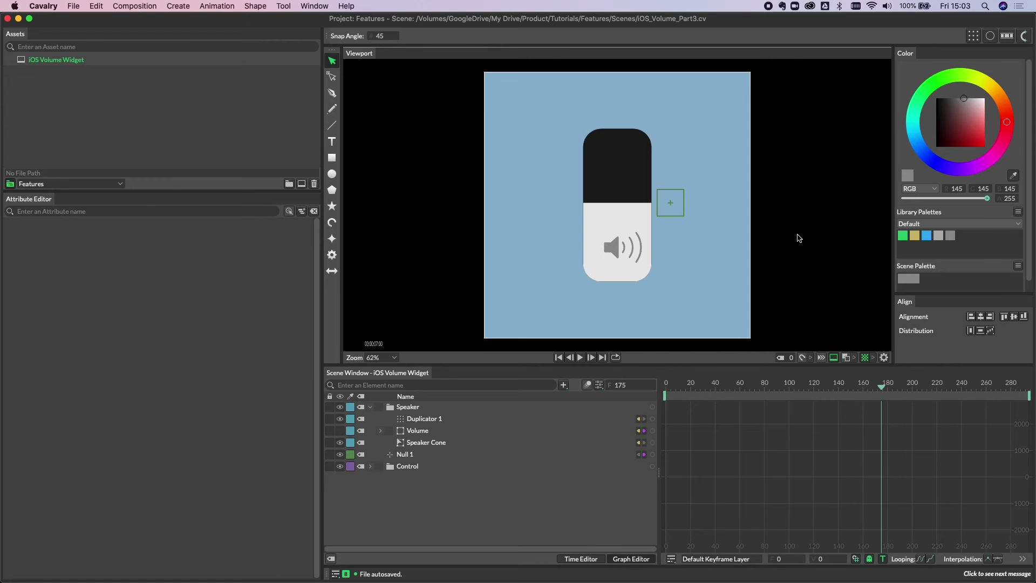
Step: Test Null 1's fill level and shift the Speaker group left to X -26.7
drag(676, 213, 704, 186)
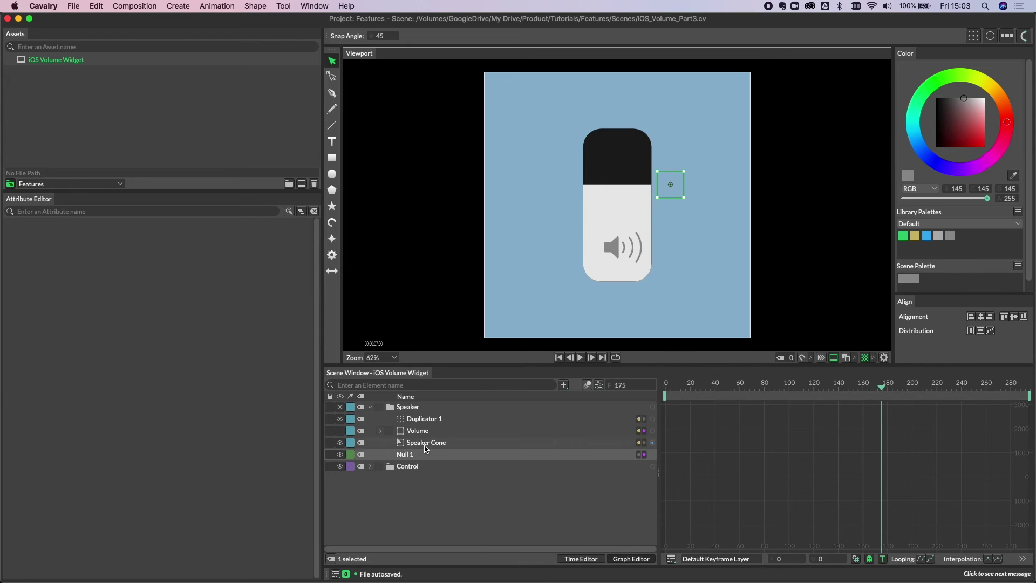
click(408, 407)
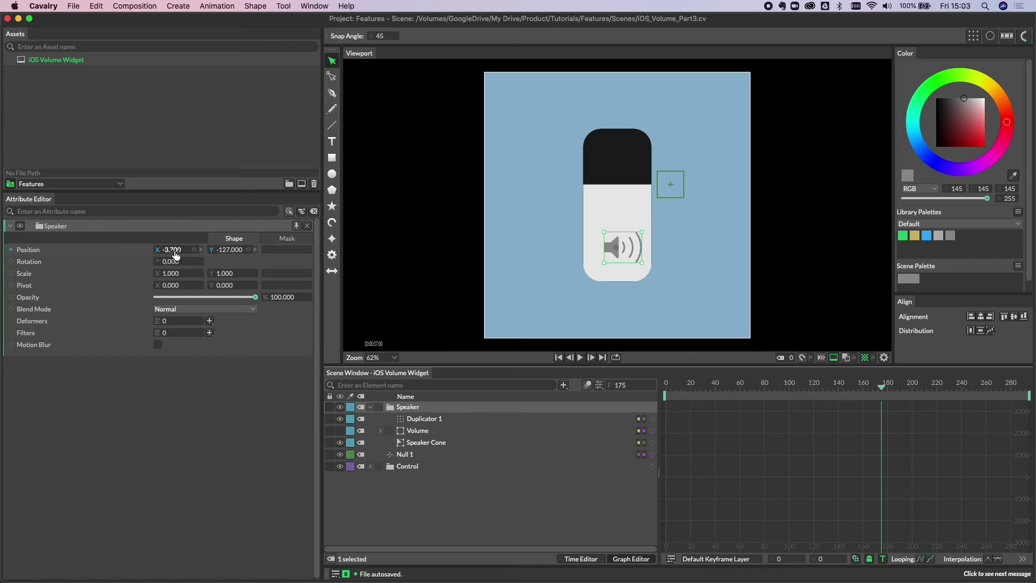
mouse_move(173, 250)
mouse_down()
mouse_move(110, 252)
mouse_move(208, 266)
mouse_move(164, 267)
mouse_up()
Step: Try lower Duplicator 1 counts, then set it back to 3 arcs
click(424, 419)
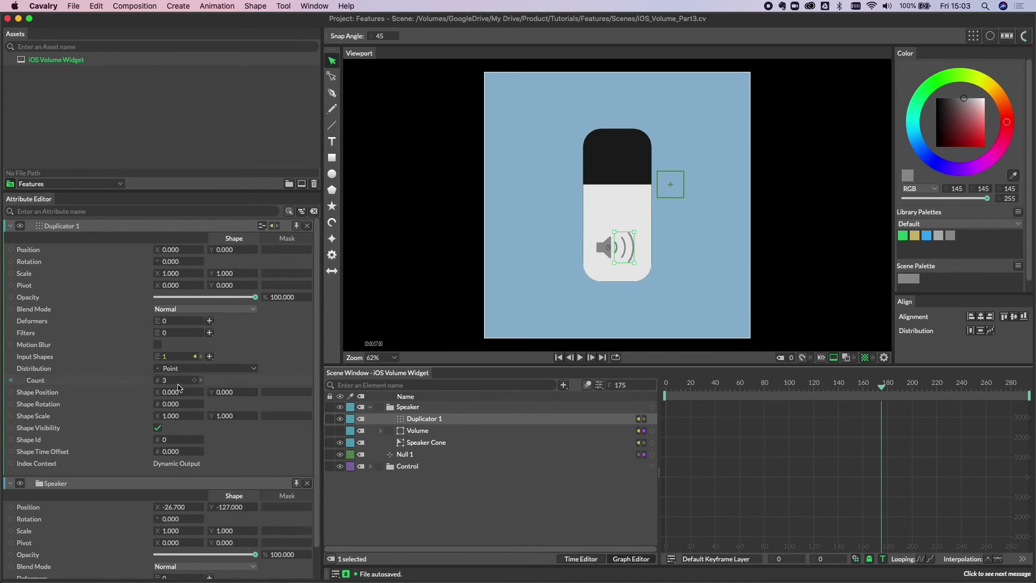
drag(170, 380, 170, 384)
click(468, 494)
mouse_move(669, 192)
mouse_down()
mouse_move(673, 150)
mouse_move(661, 261)
mouse_move(661, 162)
mouse_move(661, 277)
mouse_move(666, 171)
mouse_move(670, 220)
mouse_move(670, 198)
mouse_up()
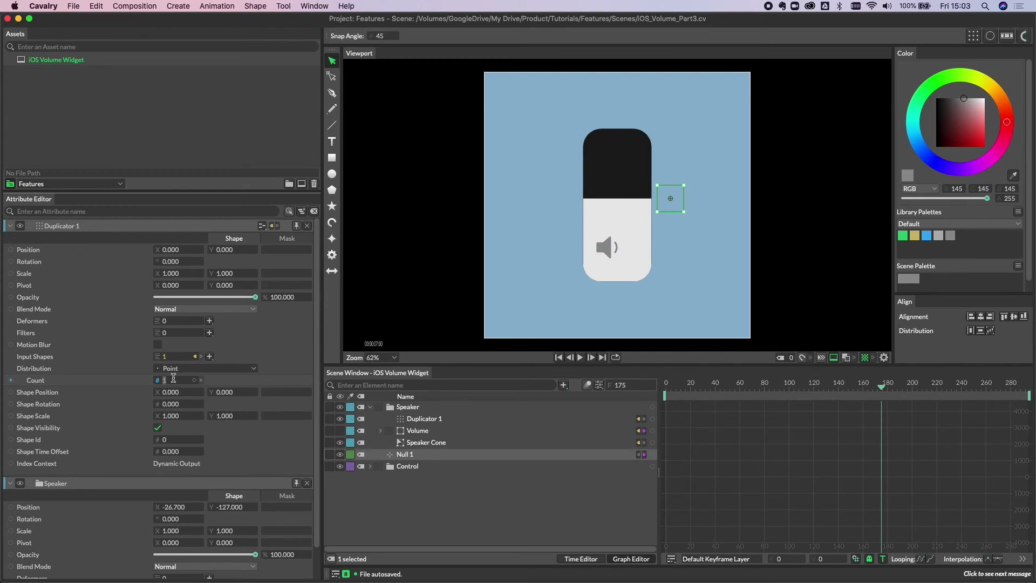
text(3)
key(Return)
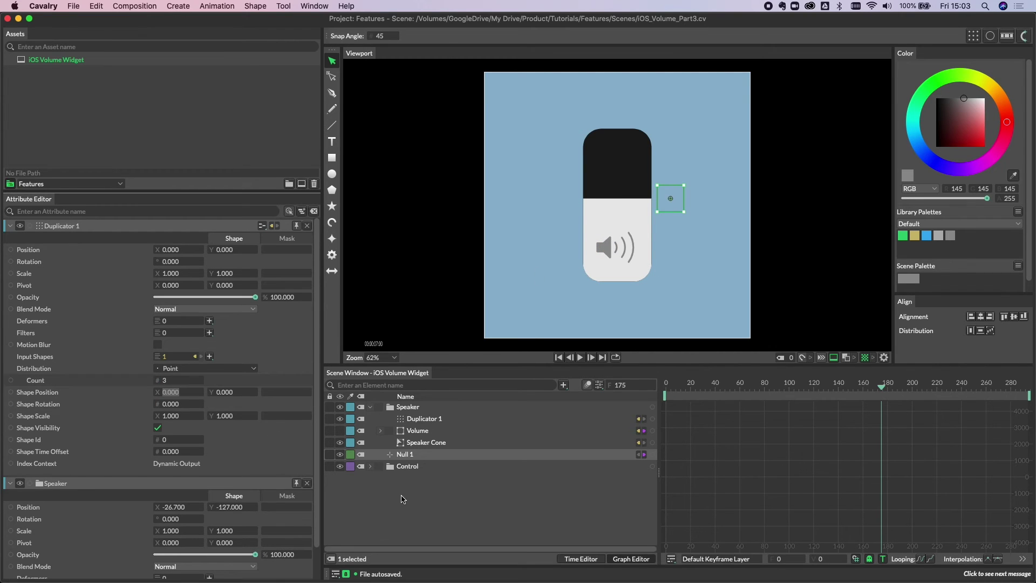
click(455, 509)
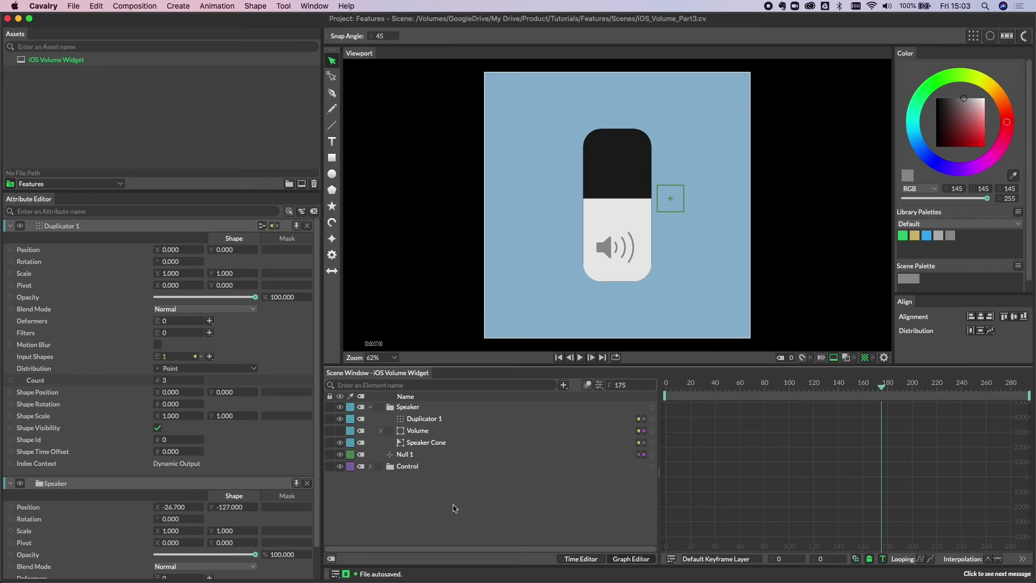
Step: Add a Number Range behaviour through the quick-add search using 'numb'
key(Tab)
text(numb)
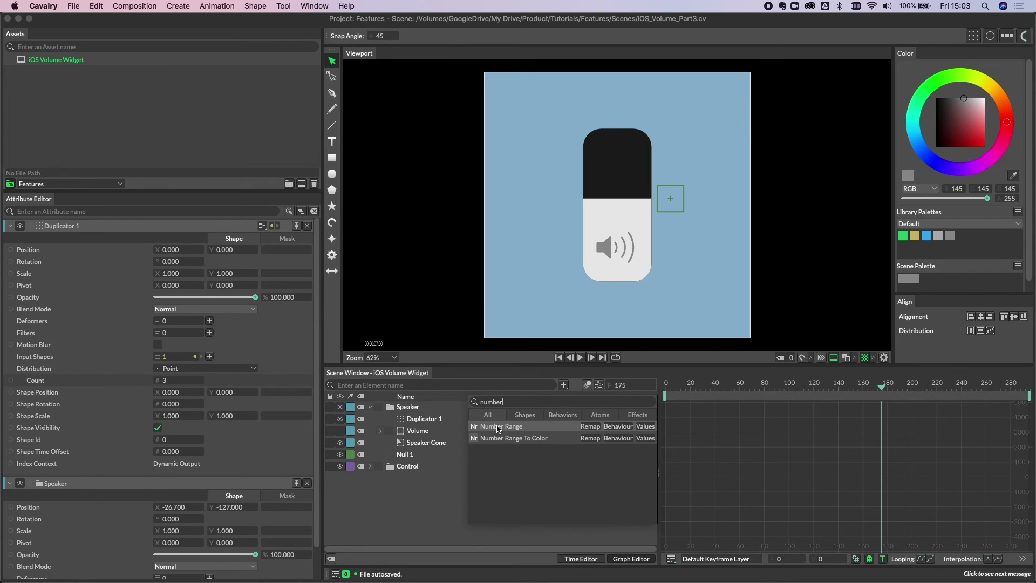
click(498, 427)
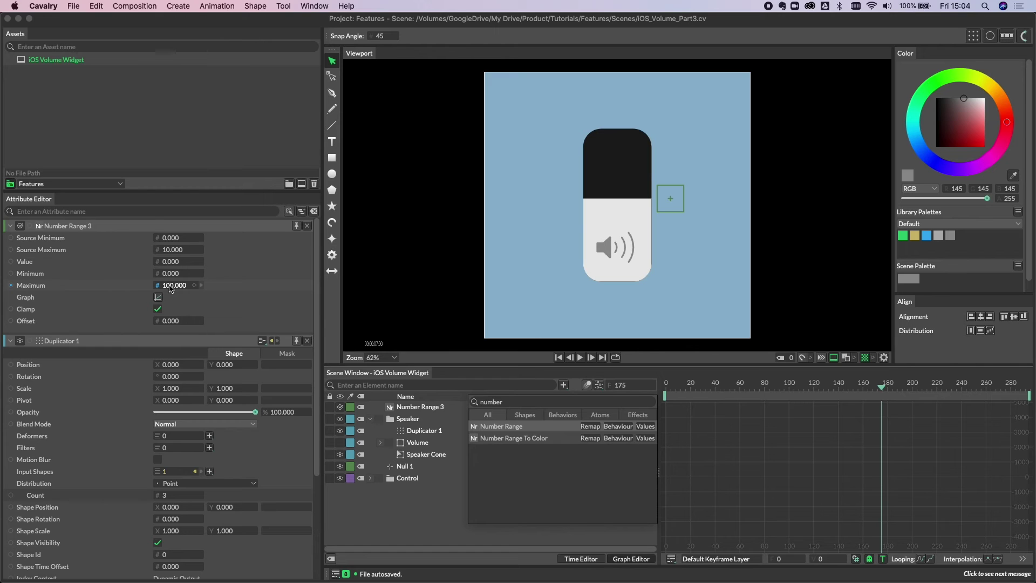
click(307, 342)
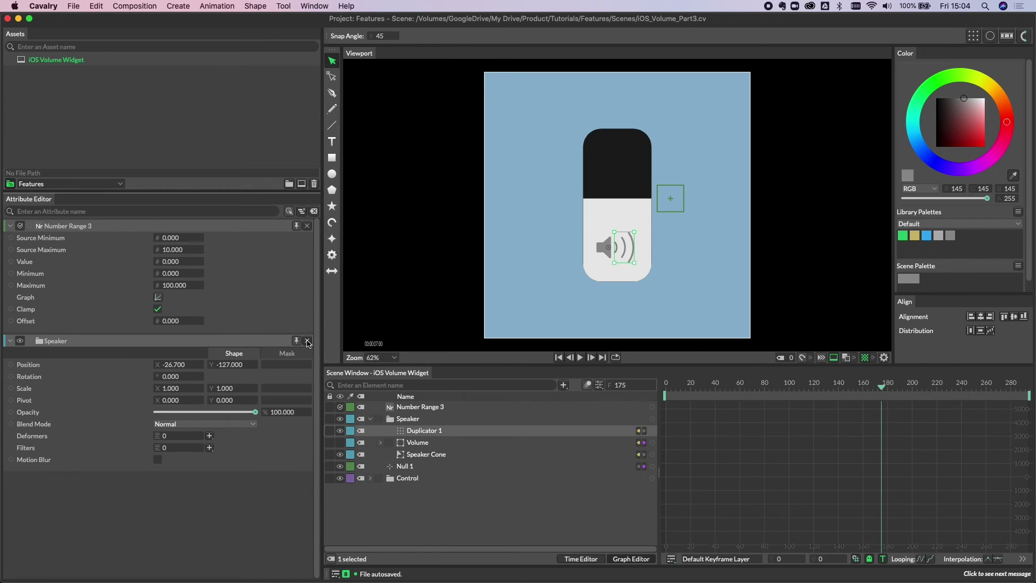
click(306, 342)
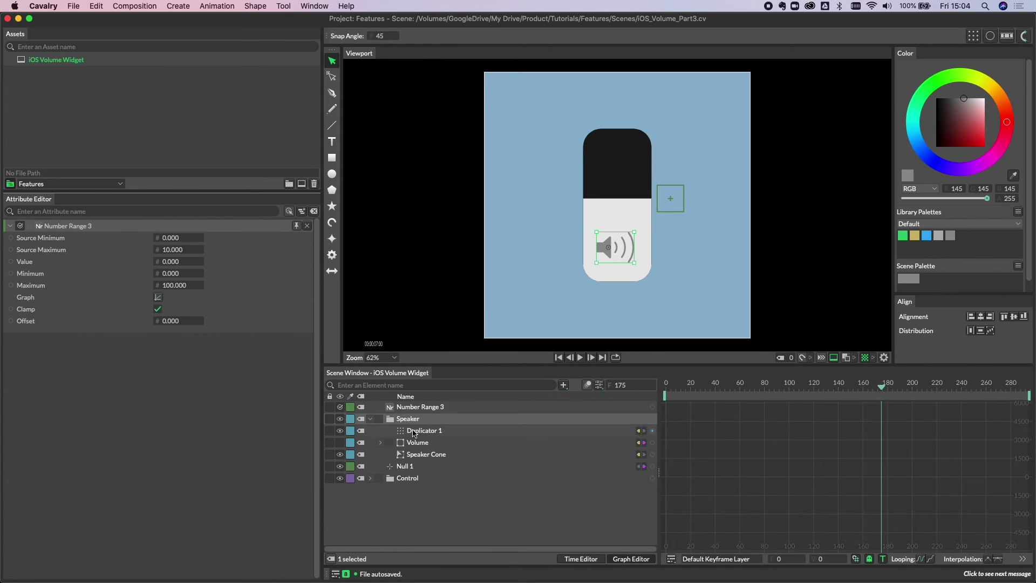
Step: Connect Null 1's Position Y to the Number Range Value with source range -230 to 230
click(409, 467)
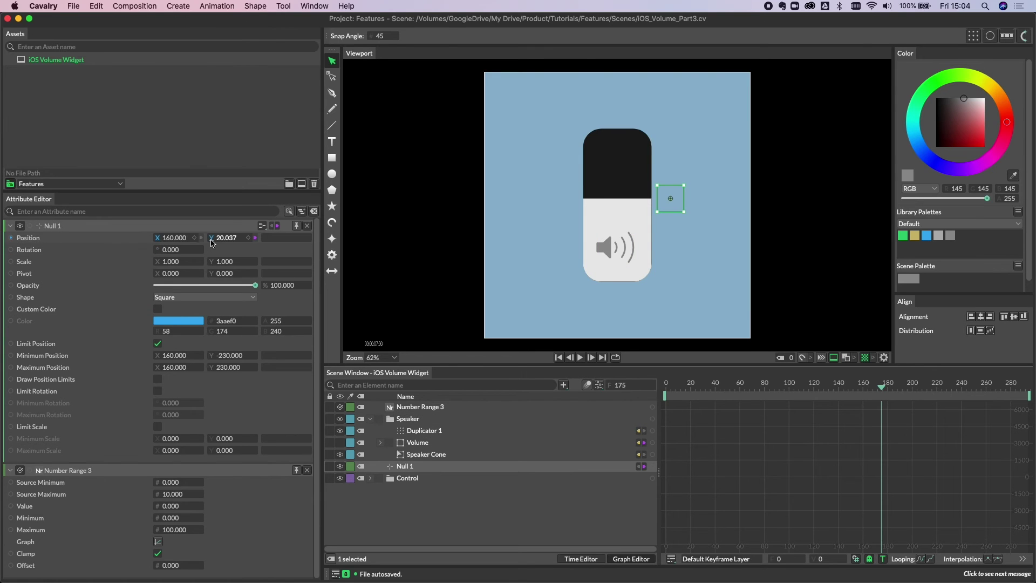
drag(210, 238, 185, 503)
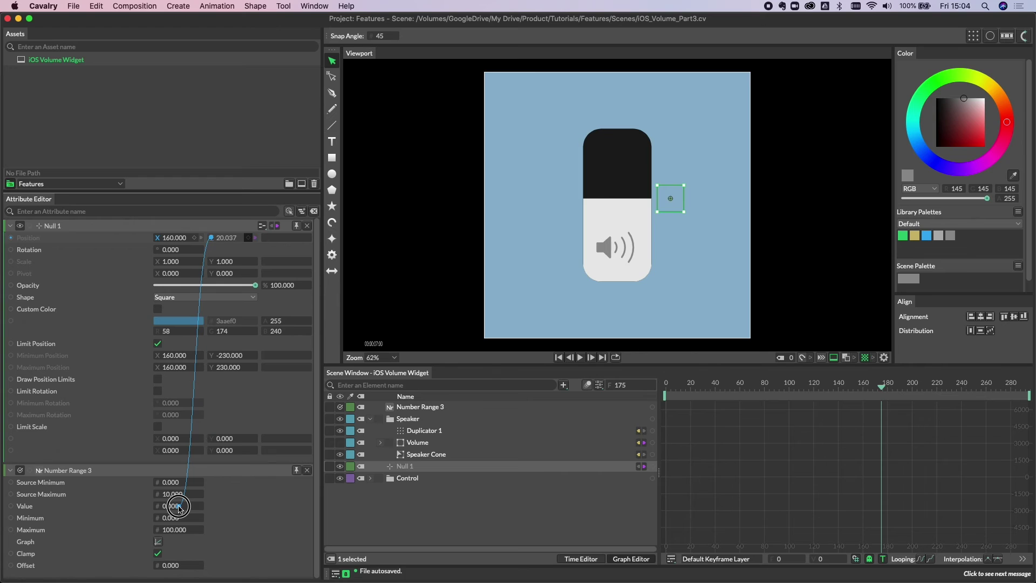
click(307, 225)
click(170, 238)
text(-)
key(Tab)
text(230)
key(Return)
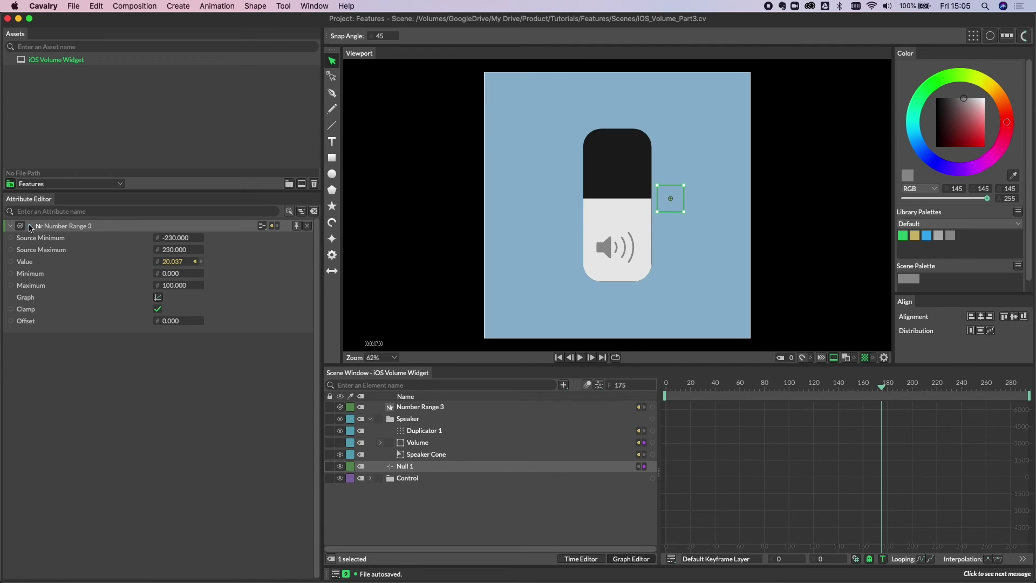
Step: Connect Number Range 3 to Speaker's Position X and move Null 1 to test the sliding icon
drag(30, 226, 408, 421)
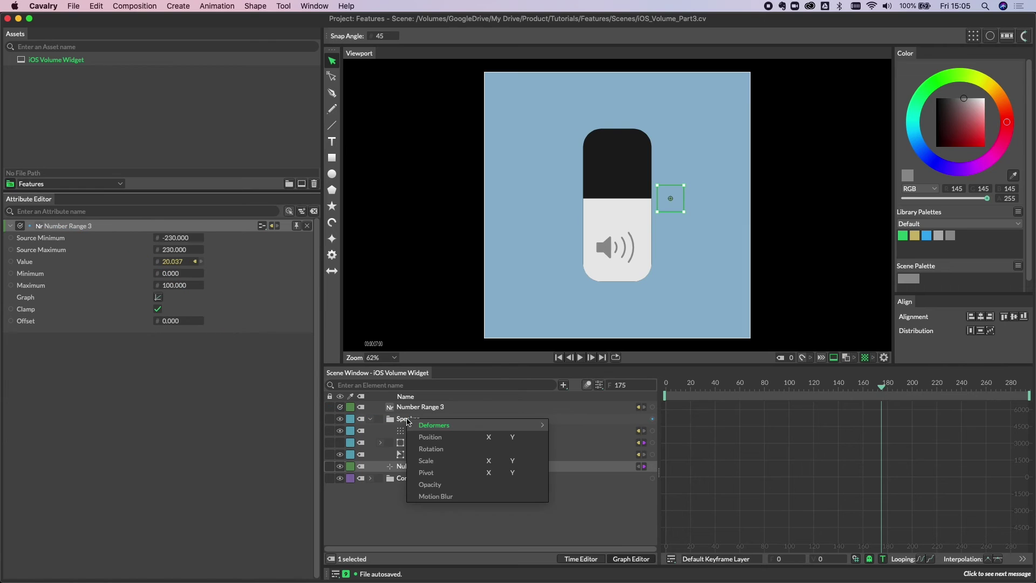
click(490, 437)
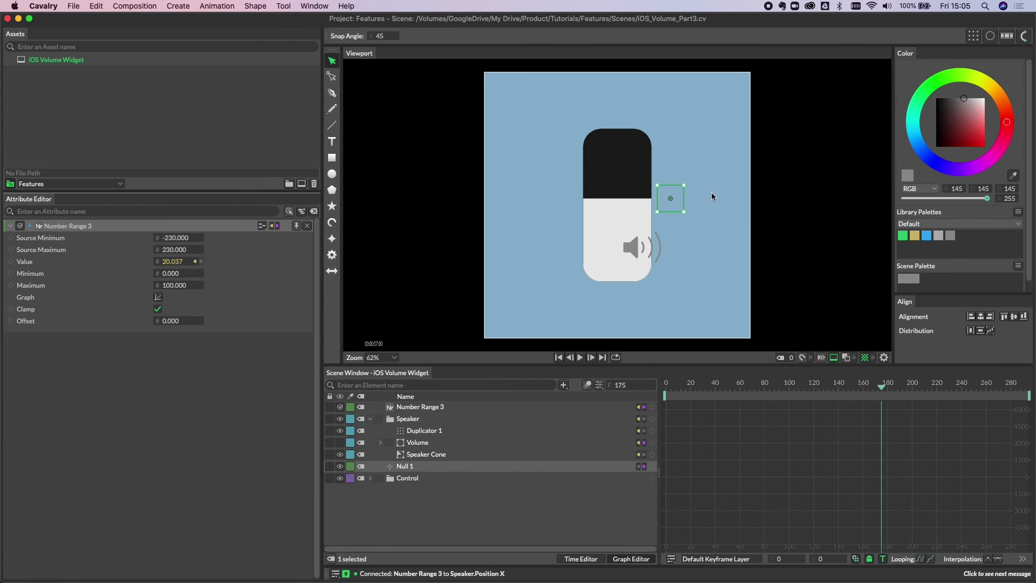
mouse_move(675, 205)
mouse_down()
mouse_move(671, 135)
mouse_move(666, 299)
mouse_move(656, 142)
mouse_move(646, 223)
mouse_move(665, 236)
mouse_move(646, 185)
mouse_move(656, 290)
mouse_move(650, 136)
mouse_move(656, 296)
mouse_move(669, 187)
mouse_up()
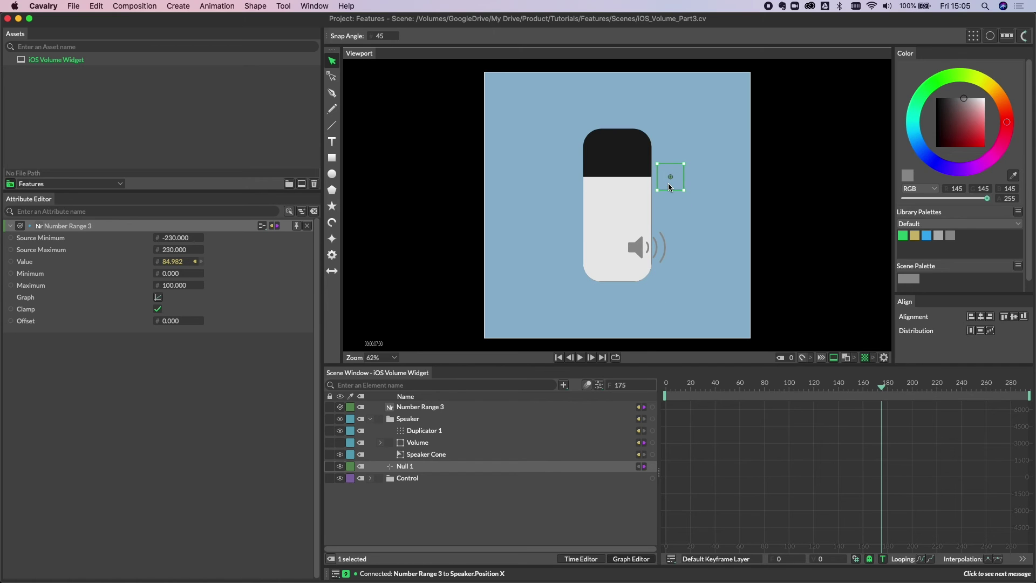
drag(668, 183, 668, 134)
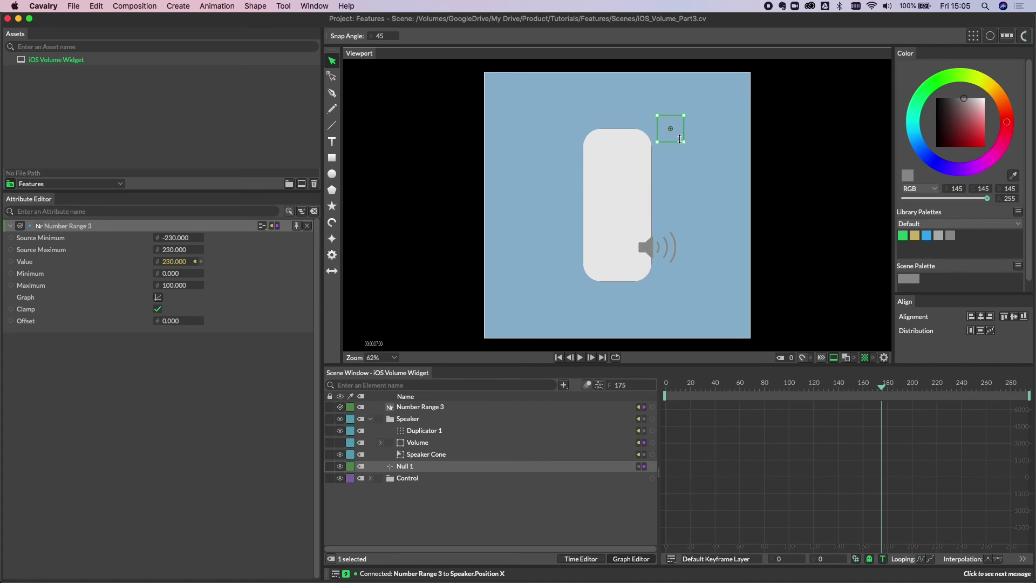
mouse_move(678, 135)
mouse_down()
mouse_move(678, 180)
mouse_move(684, 120)
mouse_up()
Step: Flip Number Range 3's graph curve so it falls, then check the speaker icon with Null 1
click(159, 297)
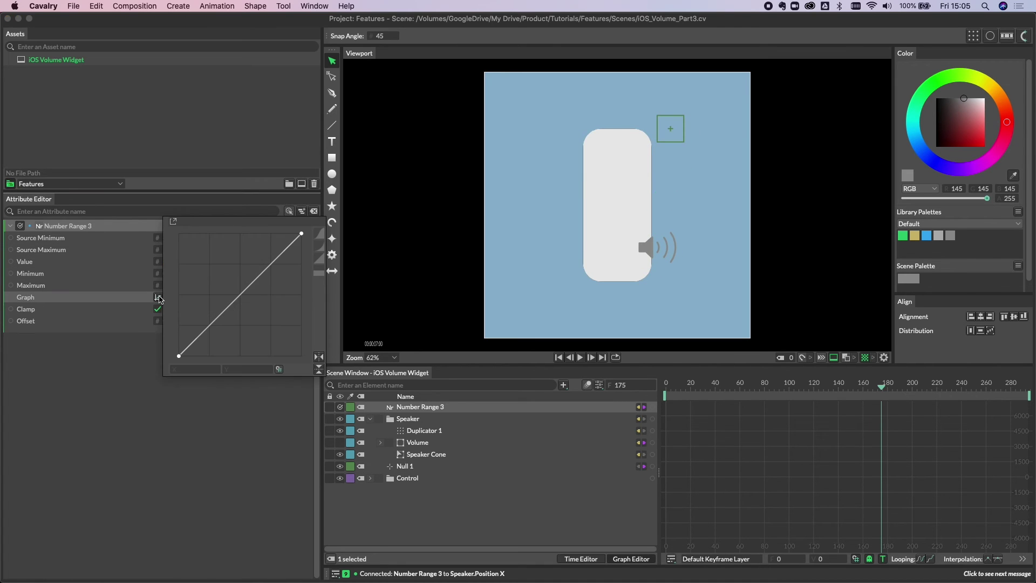
click(319, 358)
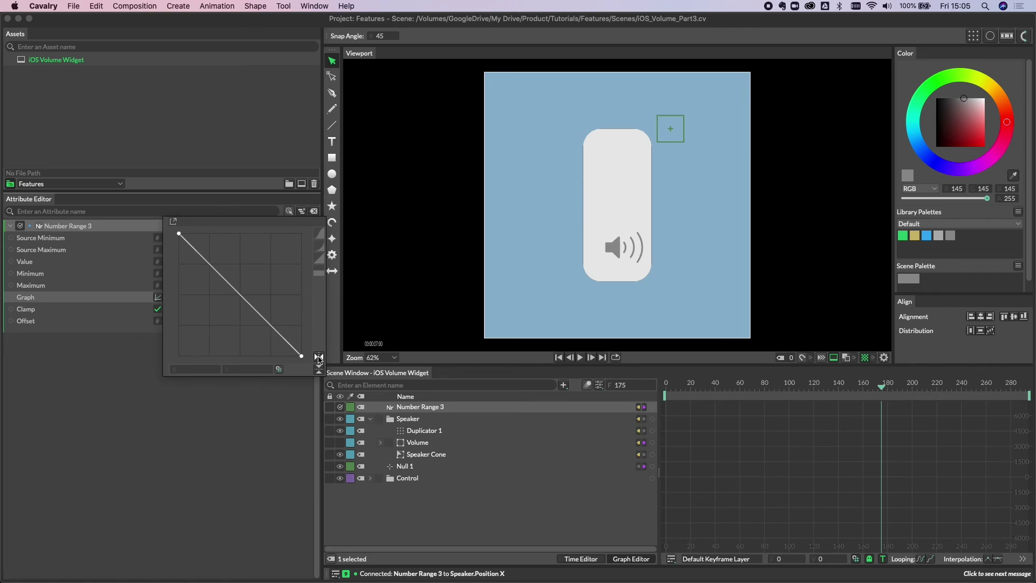
click(227, 139)
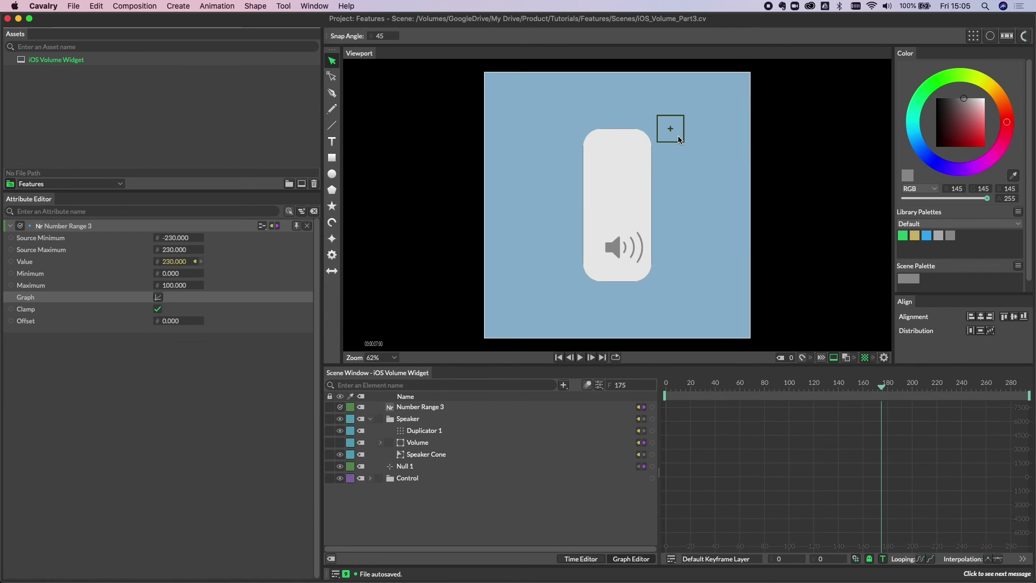
mouse_move(679, 140)
mouse_down()
mouse_move(673, 300)
mouse_move(685, 122)
mouse_up()
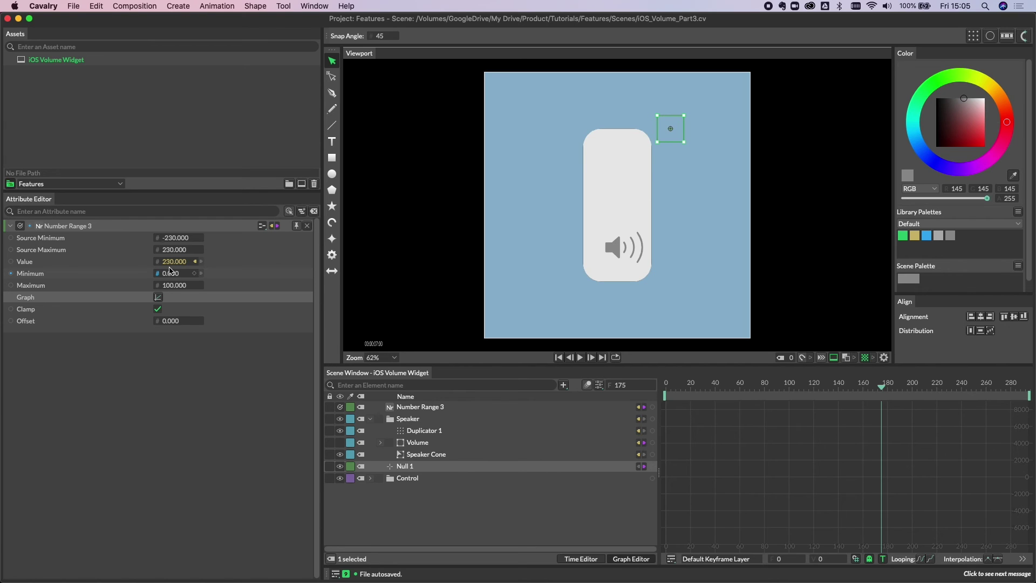
Step: Set Number Range 3's output Minimum to -16.9 and Maximum to 12.4, testing with Null 1
mouse_move(170, 271)
mouse_down()
mouse_move(186, 283)
mouse_move(85, 278)
mouse_up()
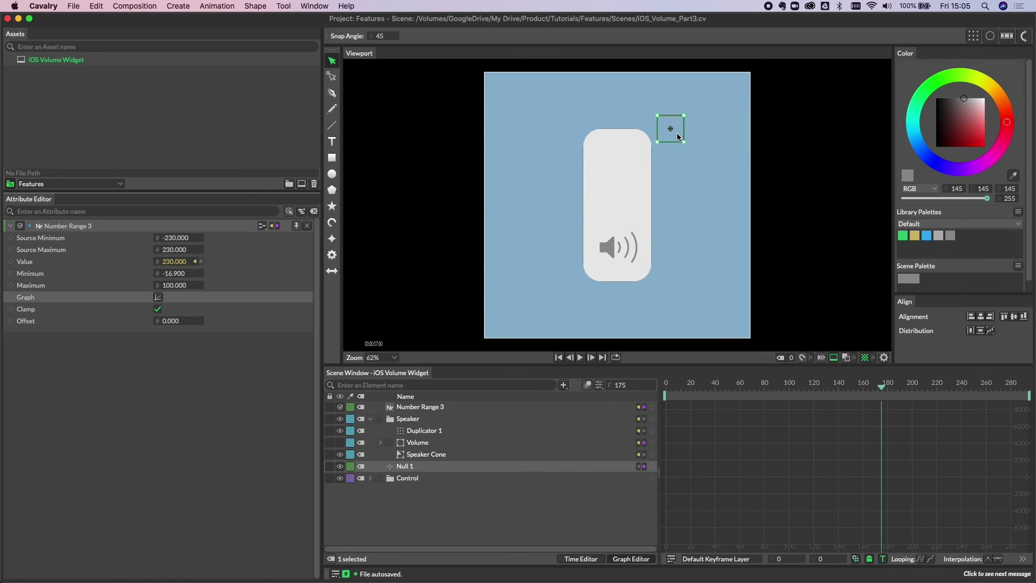
drag(677, 133, 662, 310)
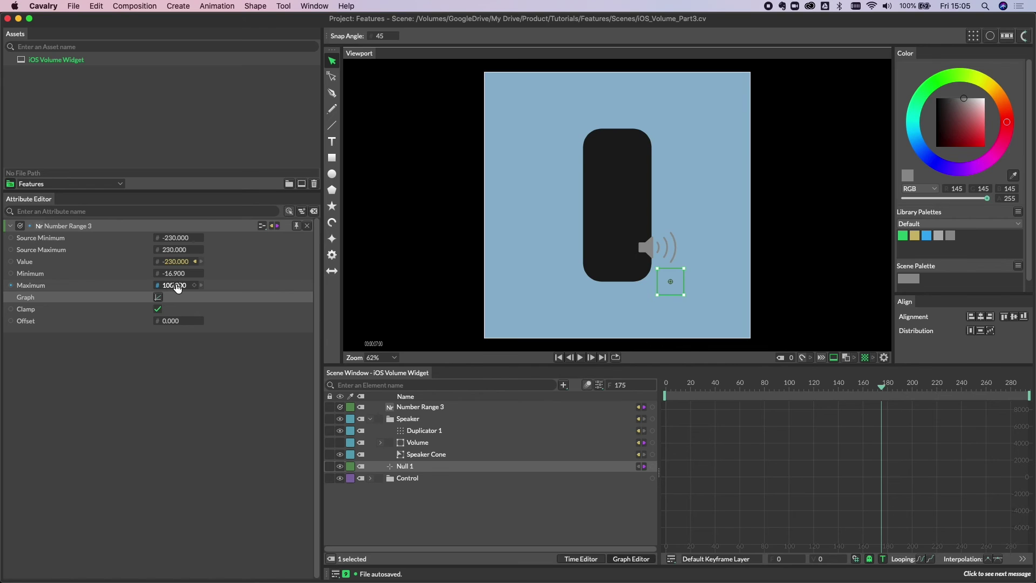
drag(178, 285, 11, 285)
drag(175, 290, 54, 294)
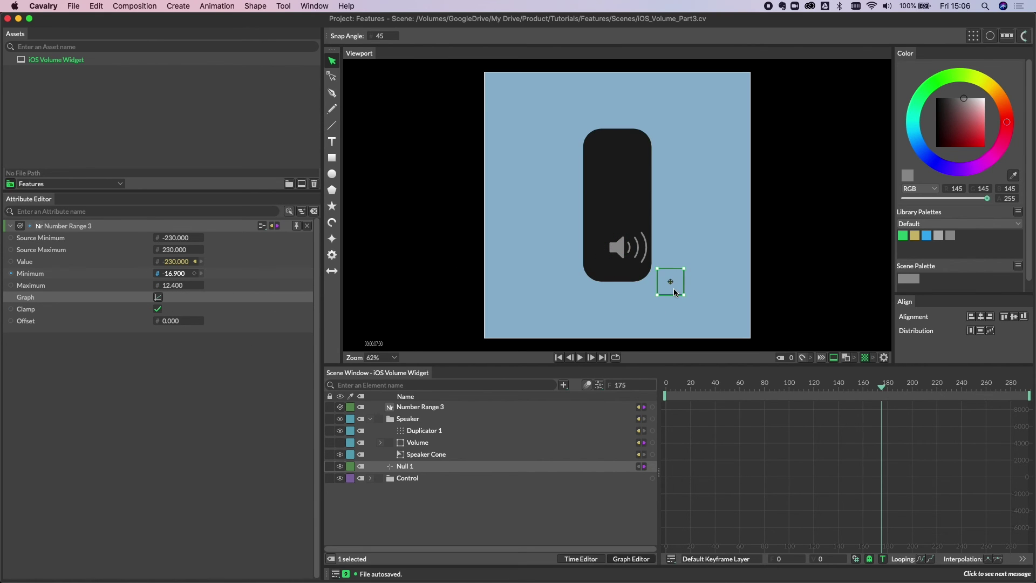
drag(675, 292, 678, 202)
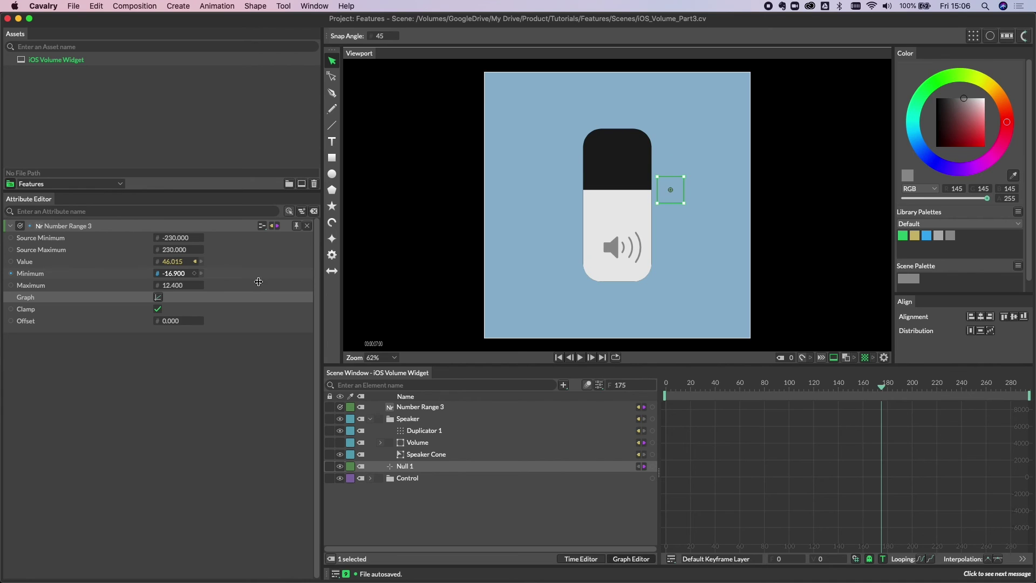
Step: Add two sharp corner points to Number Range 3's response curve
click(158, 298)
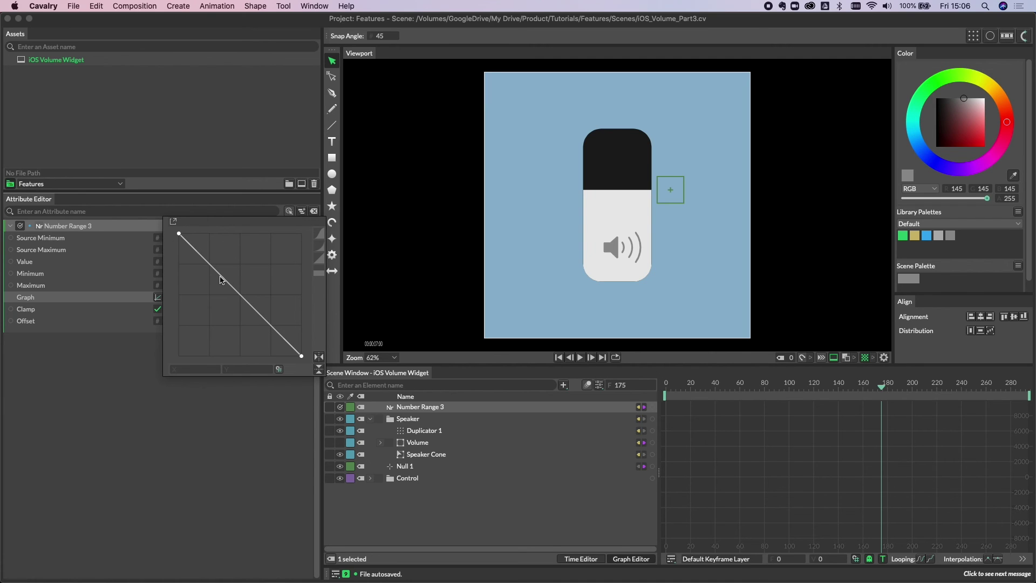
click(221, 278)
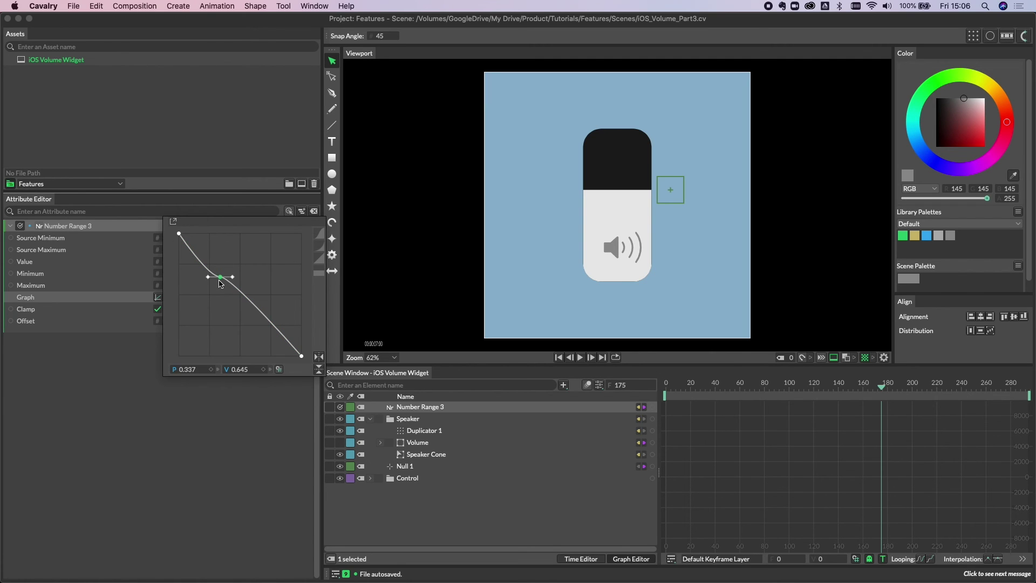
click(245, 297)
double_click(220, 278)
double_click(246, 298)
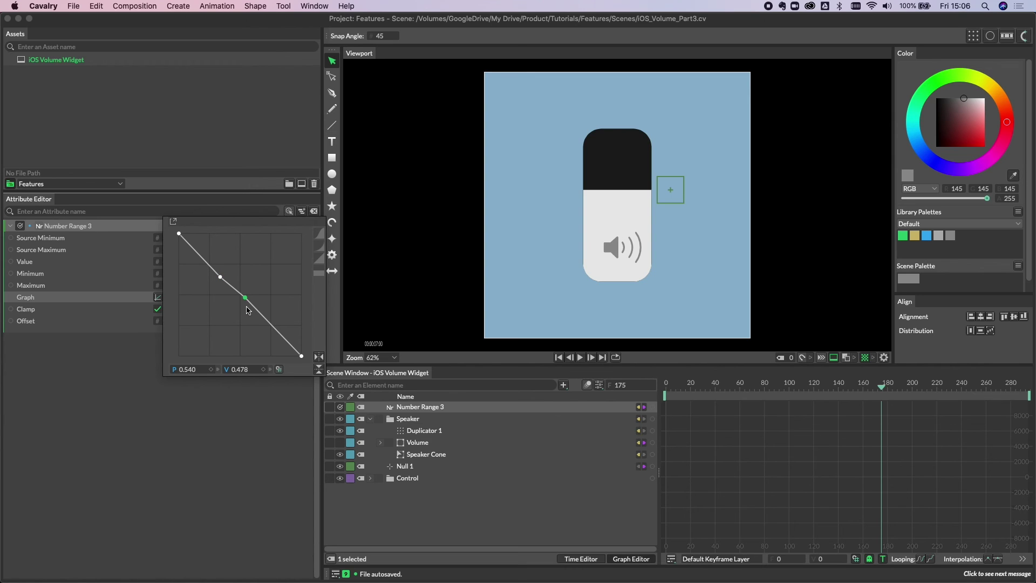
Step: With snapping on, place the corners at 0.25 and 0.75, value 0.5, then test with Null 1
click(280, 370)
drag(220, 277, 270, 298)
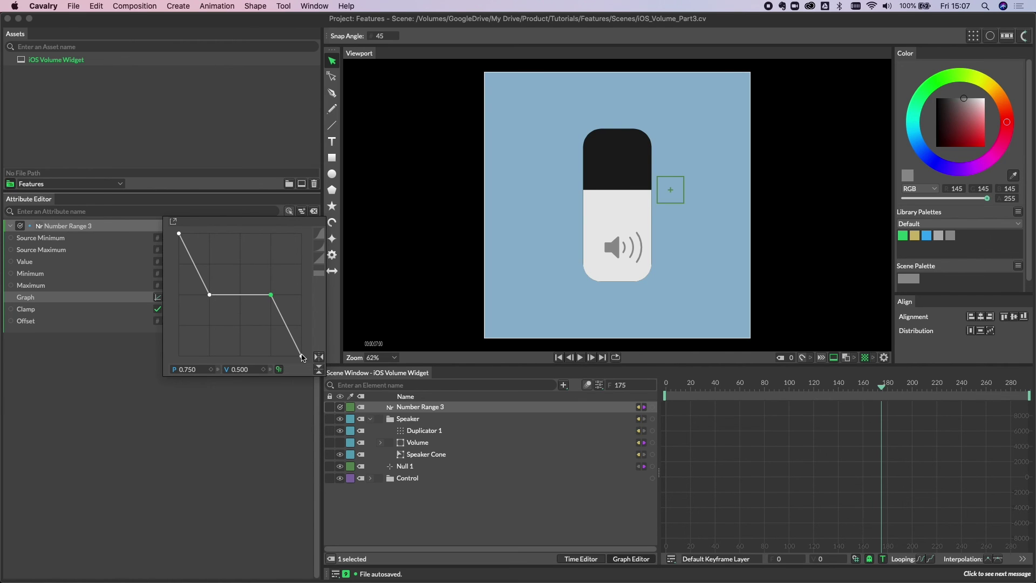
click(676, 201)
drag(674, 201, 703, 221)
Step: Add Number Range 4 through the 'number' element search, then check Number Range 3's curve
click(439, 519)
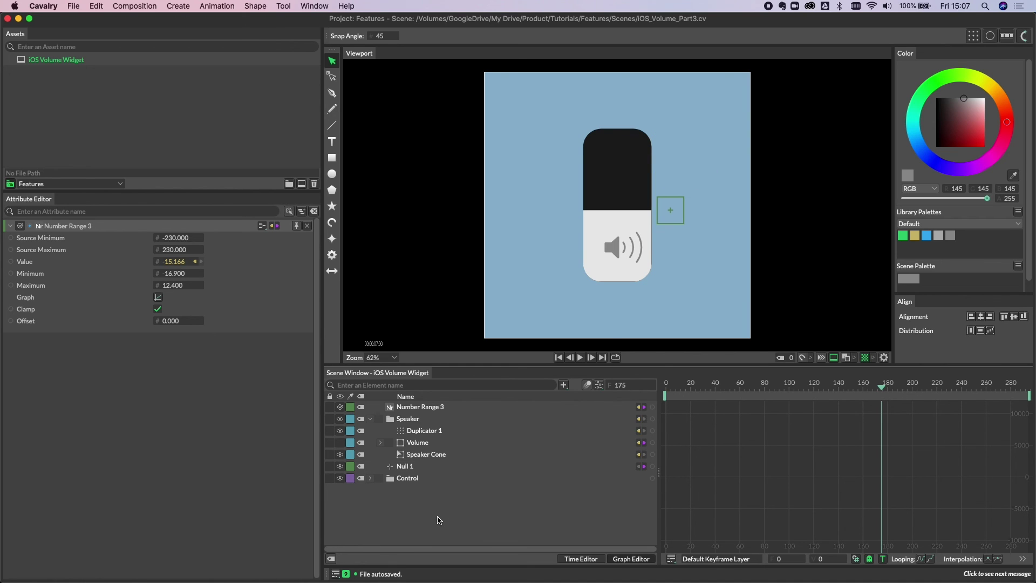
key(Tab)
text(number)
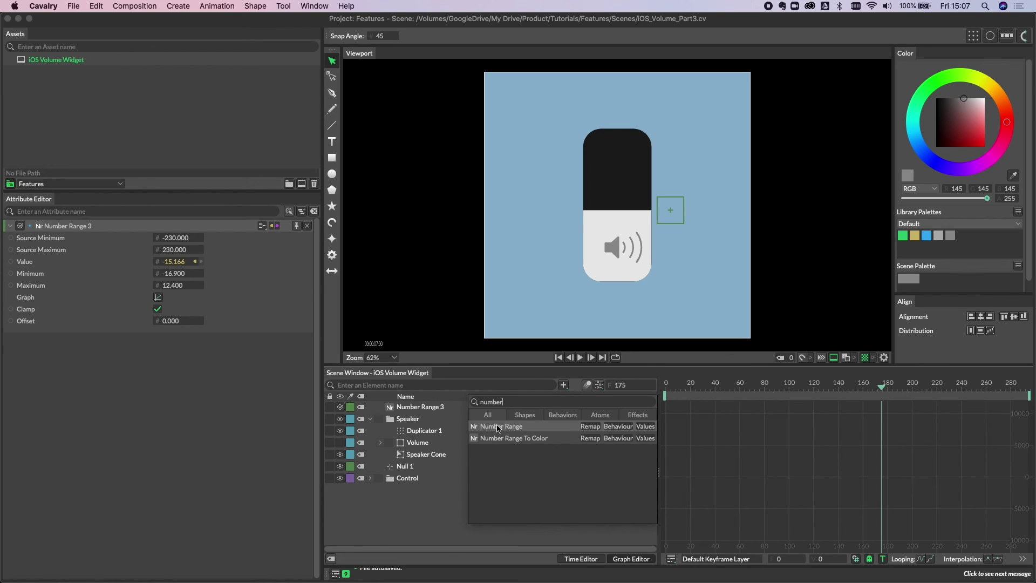
double_click(494, 427)
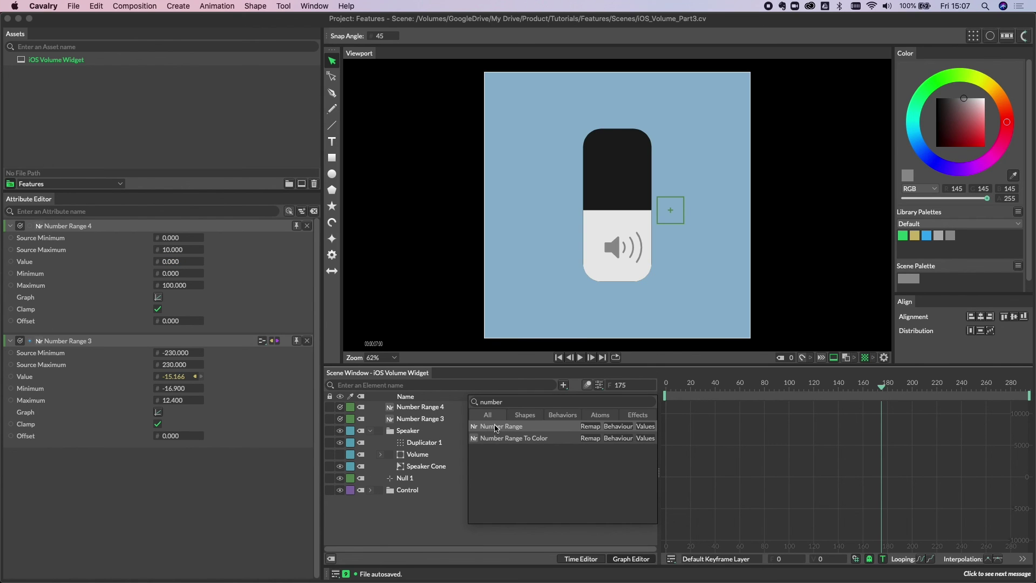
click(194, 499)
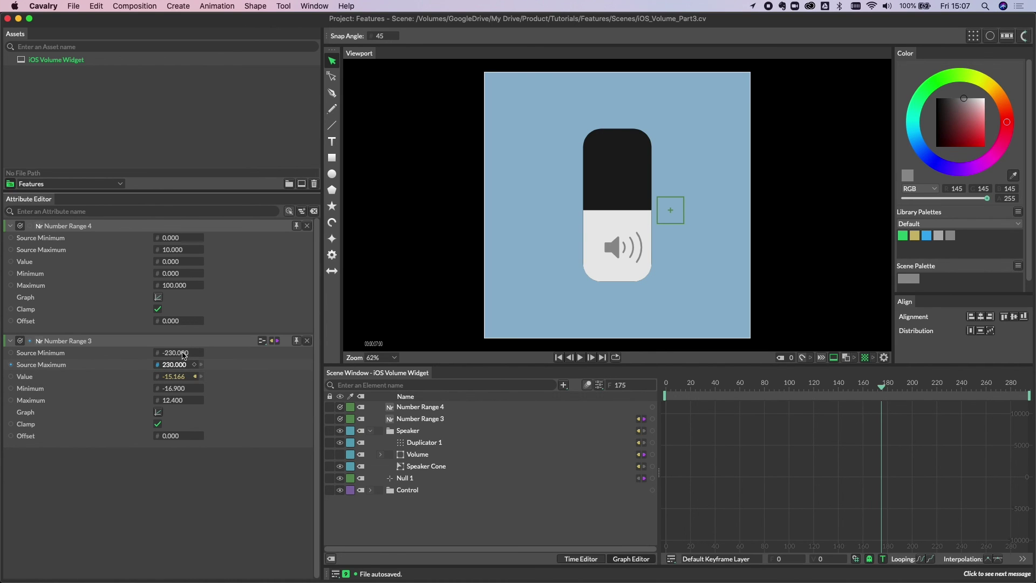
click(158, 413)
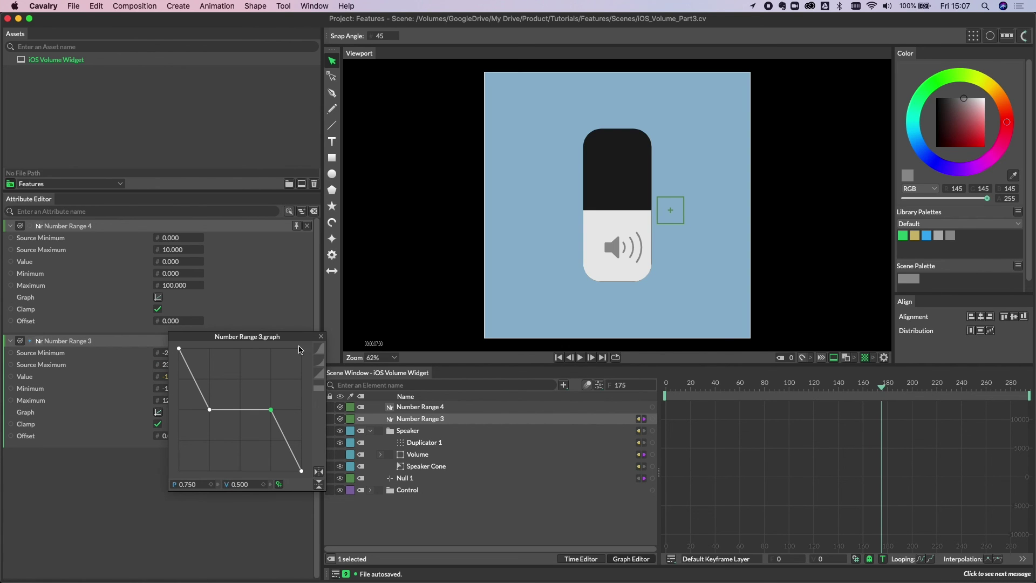
click(321, 337)
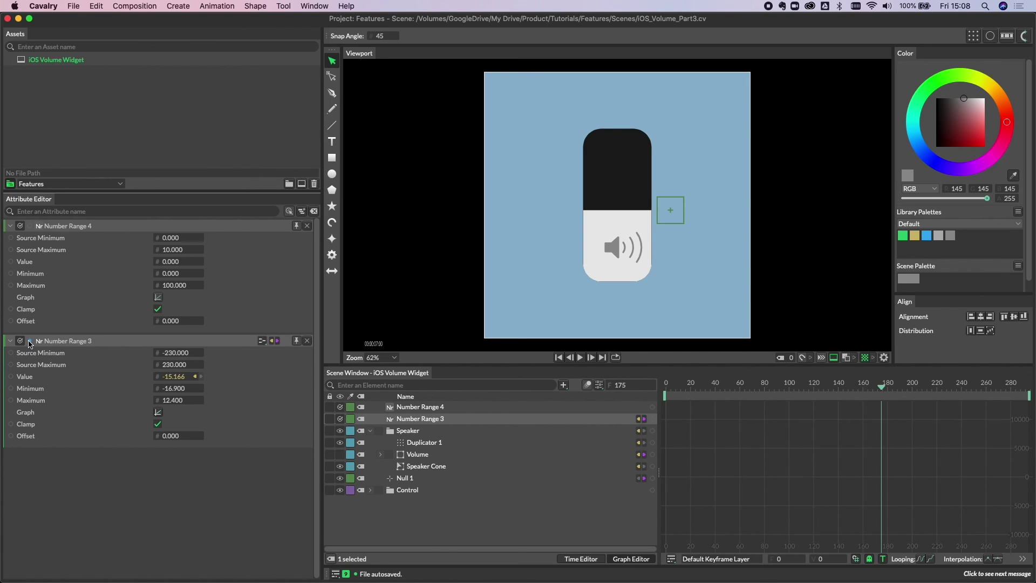
Step: Feed Number Range 3 into Number Range 4's Value and Source Min/Max, with Maximum set to 3
drag(30, 344, 175, 263)
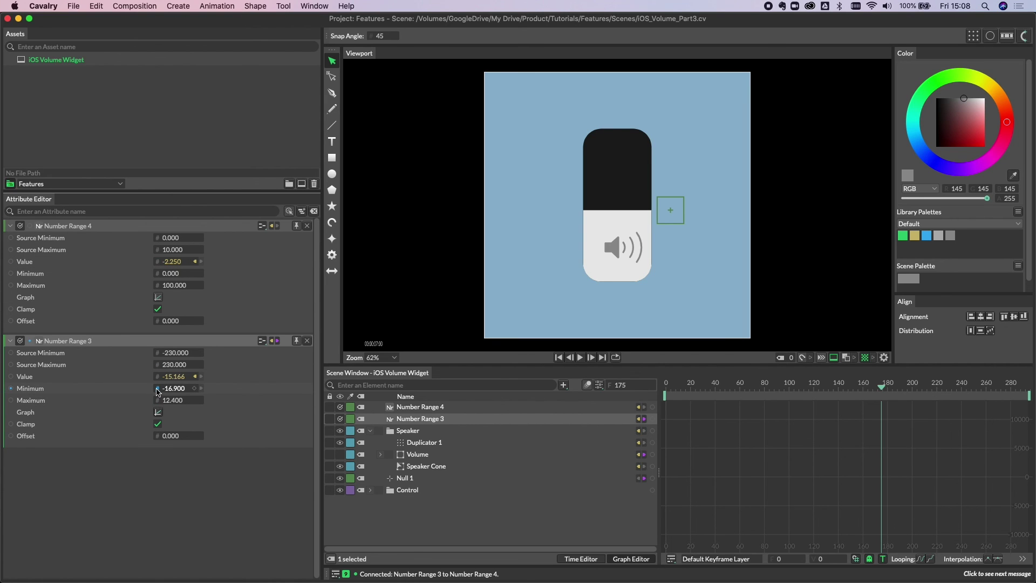
drag(157, 389, 173, 240)
drag(158, 403, 173, 253)
click(175, 286)
text(3)
Step: Connect Number Range 4 to the Speaker's point Count and test the arcs with Null 1
drag(30, 227, 426, 444)
click(452, 440)
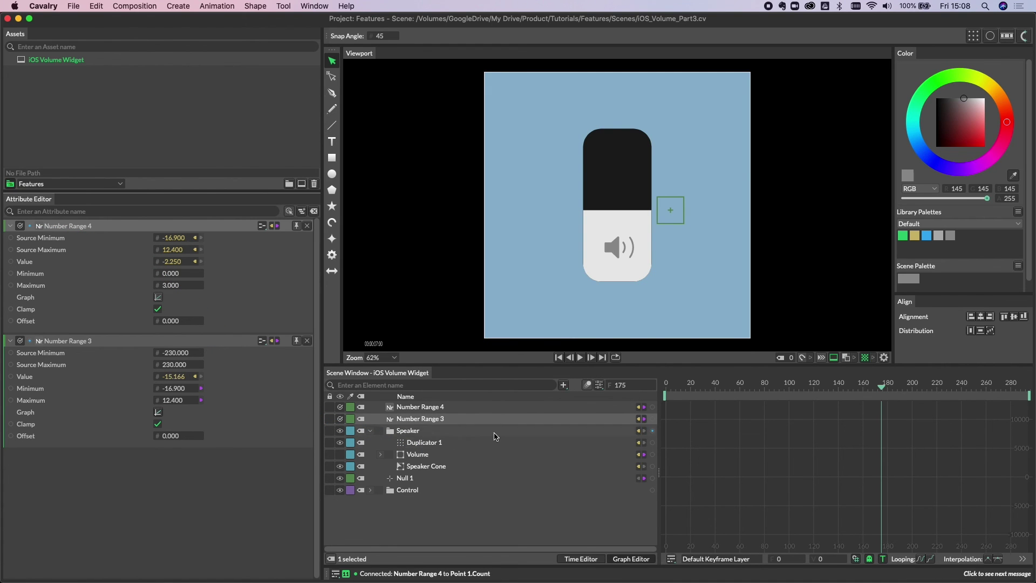
drag(675, 218, 668, 174)
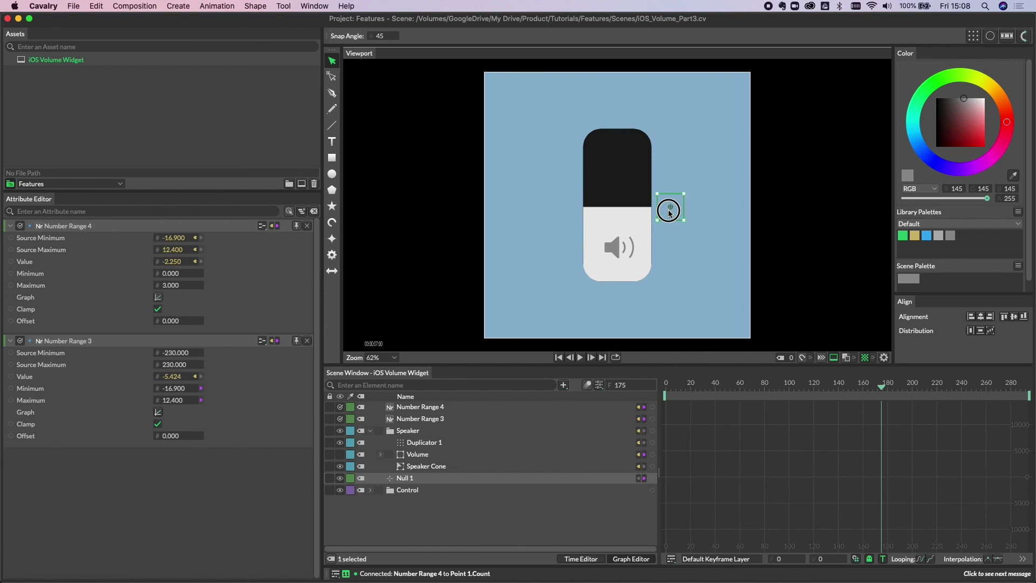
drag(669, 213, 669, 169)
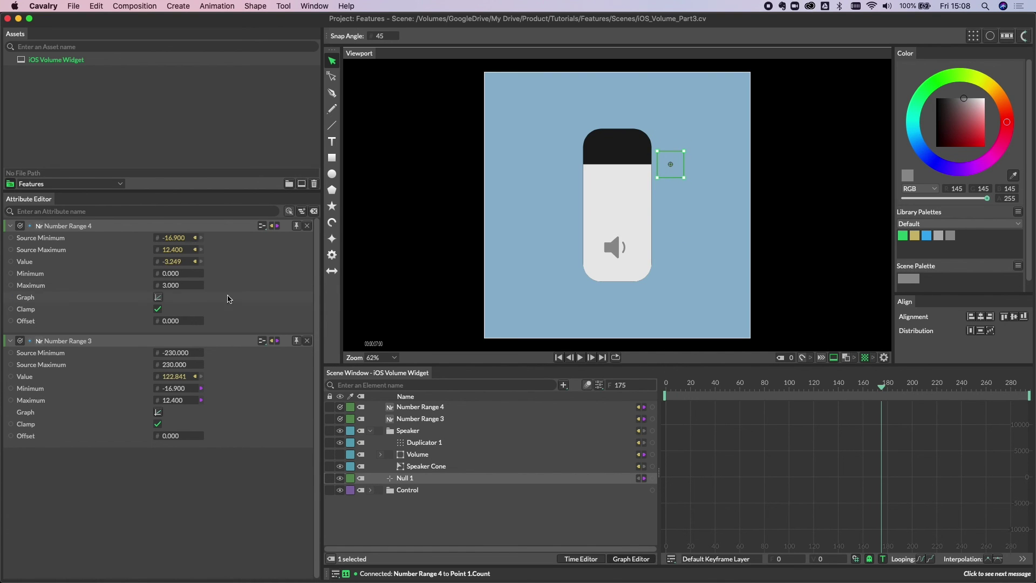
Step: Flip Number Range 4's curve, test the arcs with Null 1, and reopen Number Range 3's curve
click(159, 298)
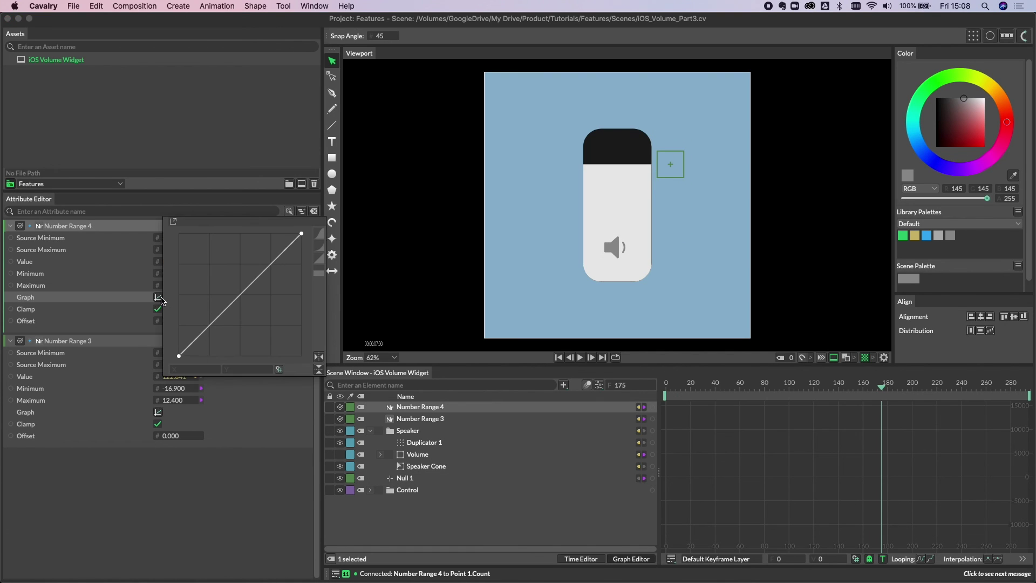
click(318, 358)
drag(666, 174, 660, 243)
click(158, 413)
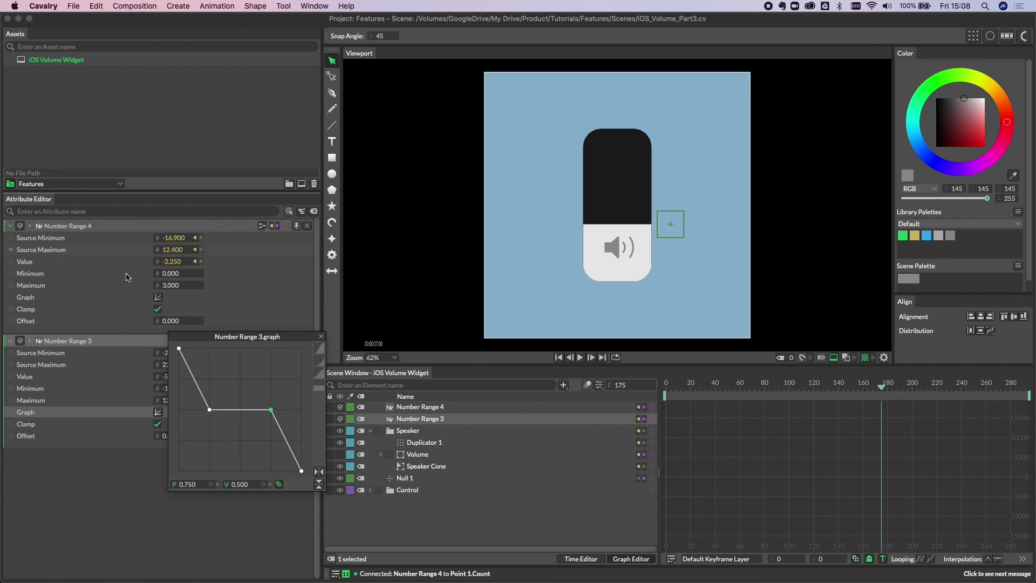
drag(680, 233, 671, 163)
Step: Add corner points to Number Range 3's curve, placing the upper corner at value 0.65 and a lower point at 0.8
drag(271, 340, 279, 232)
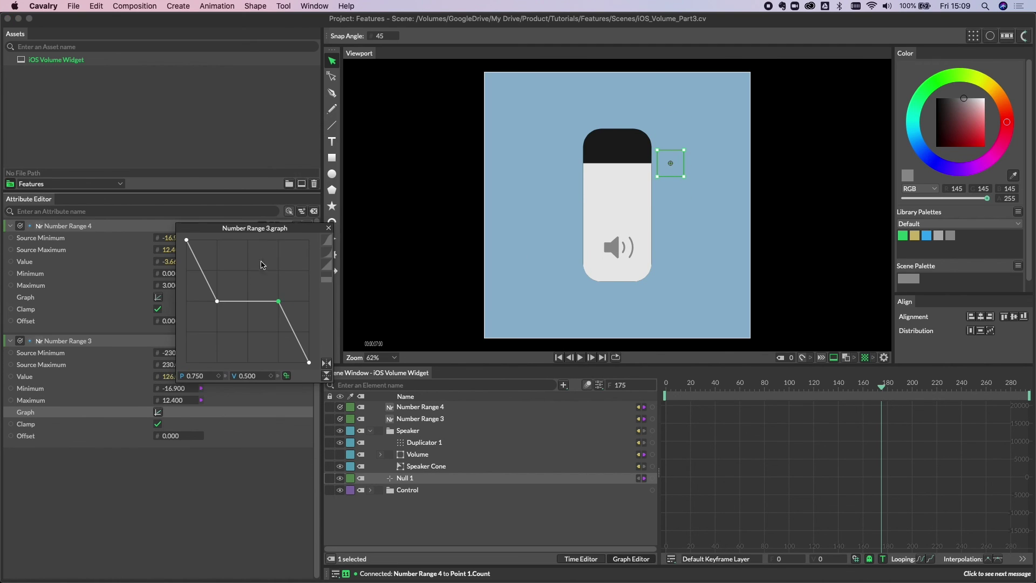
drag(217, 304, 236, 283)
click(260, 312)
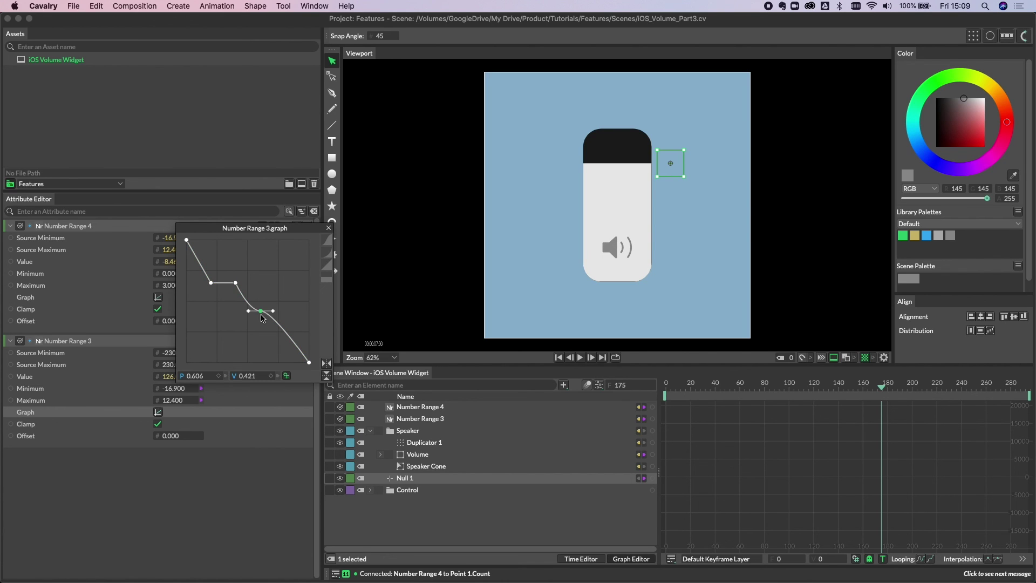
double_click(260, 312)
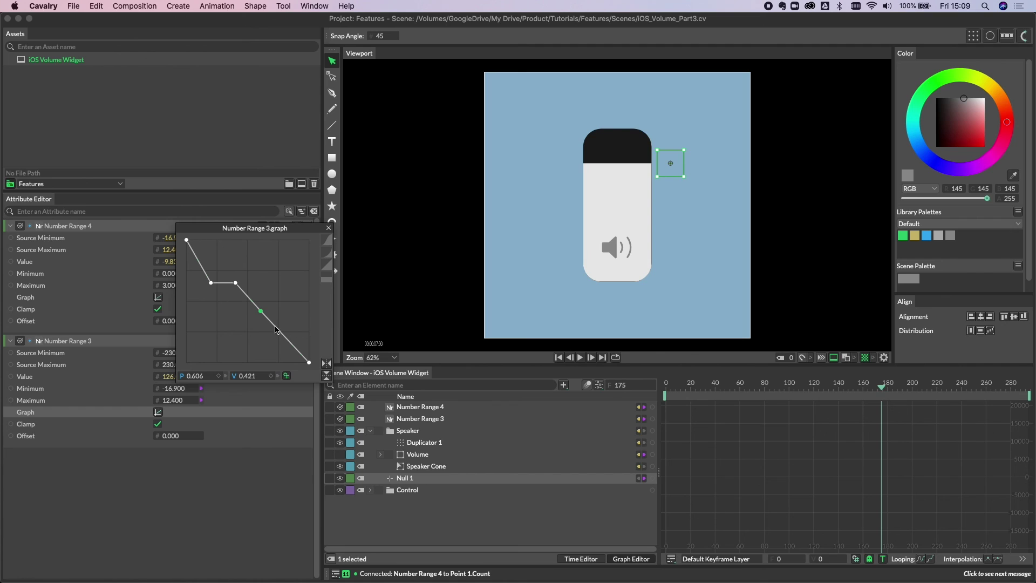
click(275, 326)
drag(275, 329, 291, 314)
Step: Extend the upper step to 0.45, drop the lower step to 0.35, and test with Null 1
click(261, 312)
drag(236, 282, 208, 288)
click(260, 315)
drag(260, 316, 290, 322)
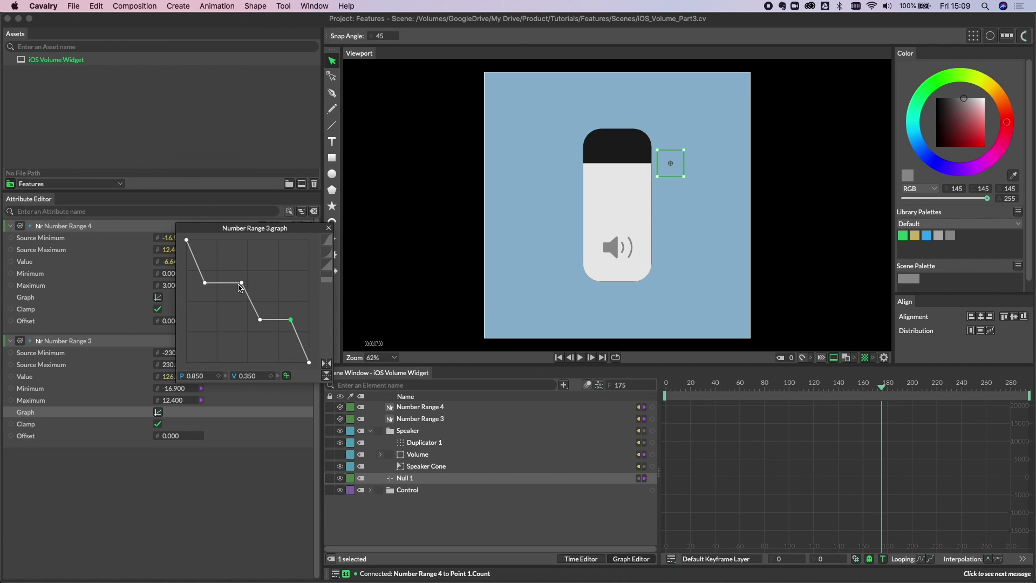
click(205, 282)
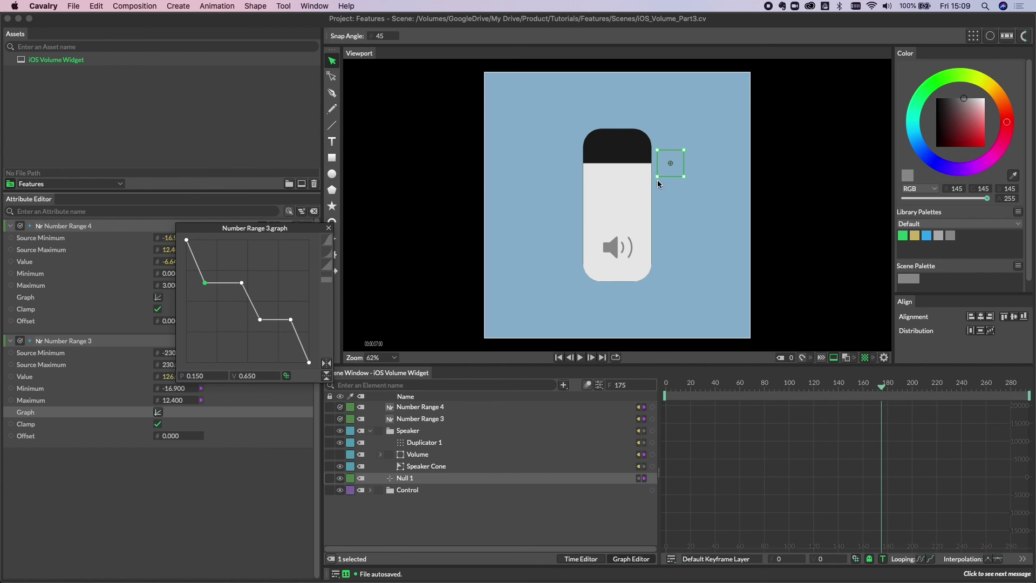
drag(672, 170, 671, 136)
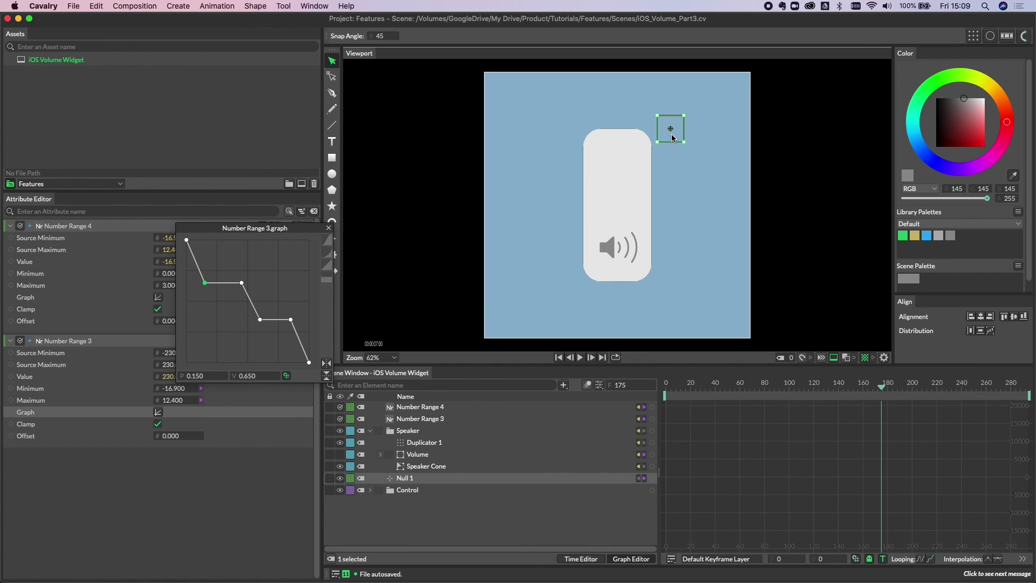
drag(673, 138, 685, 206)
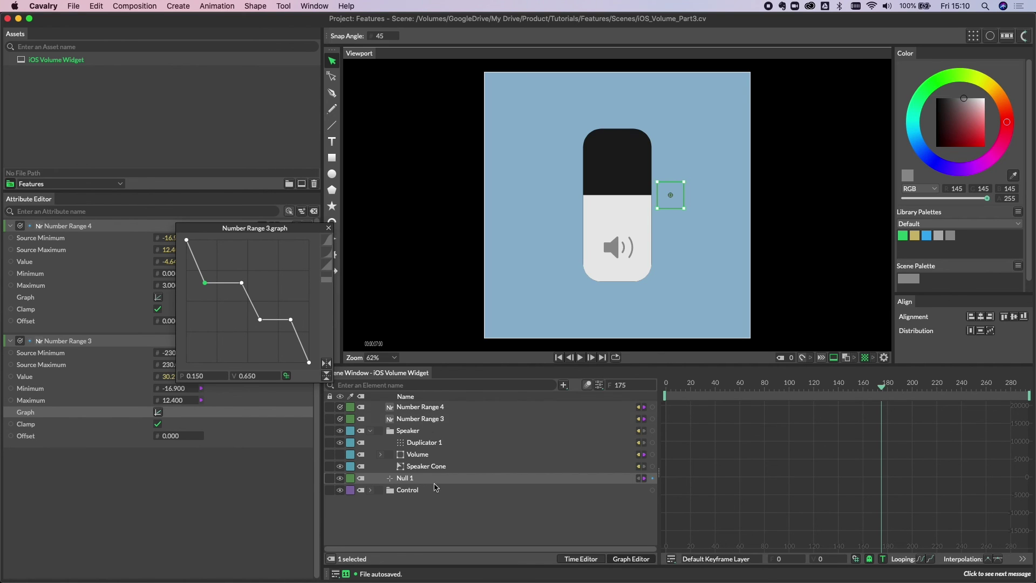
click(435, 512)
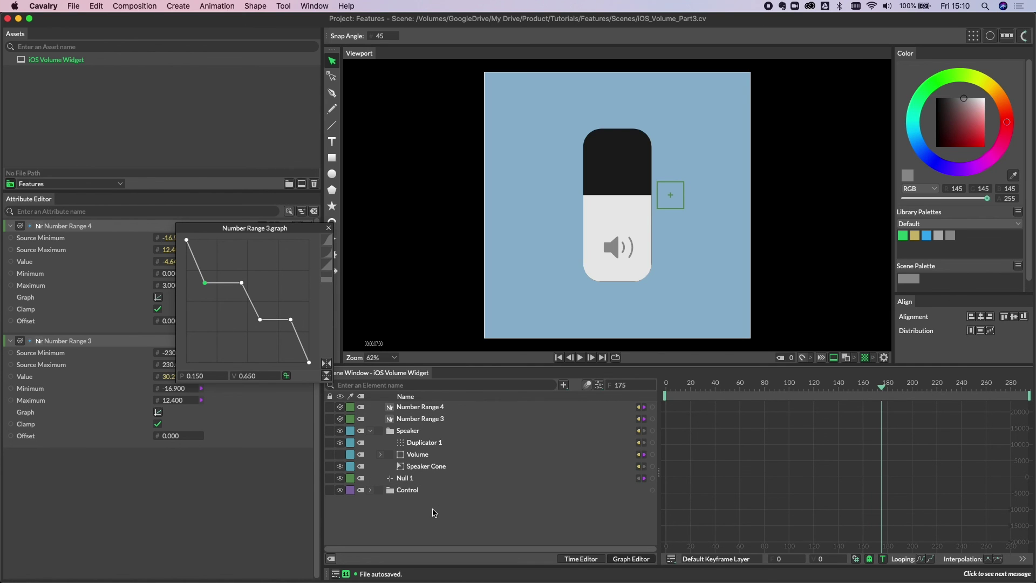